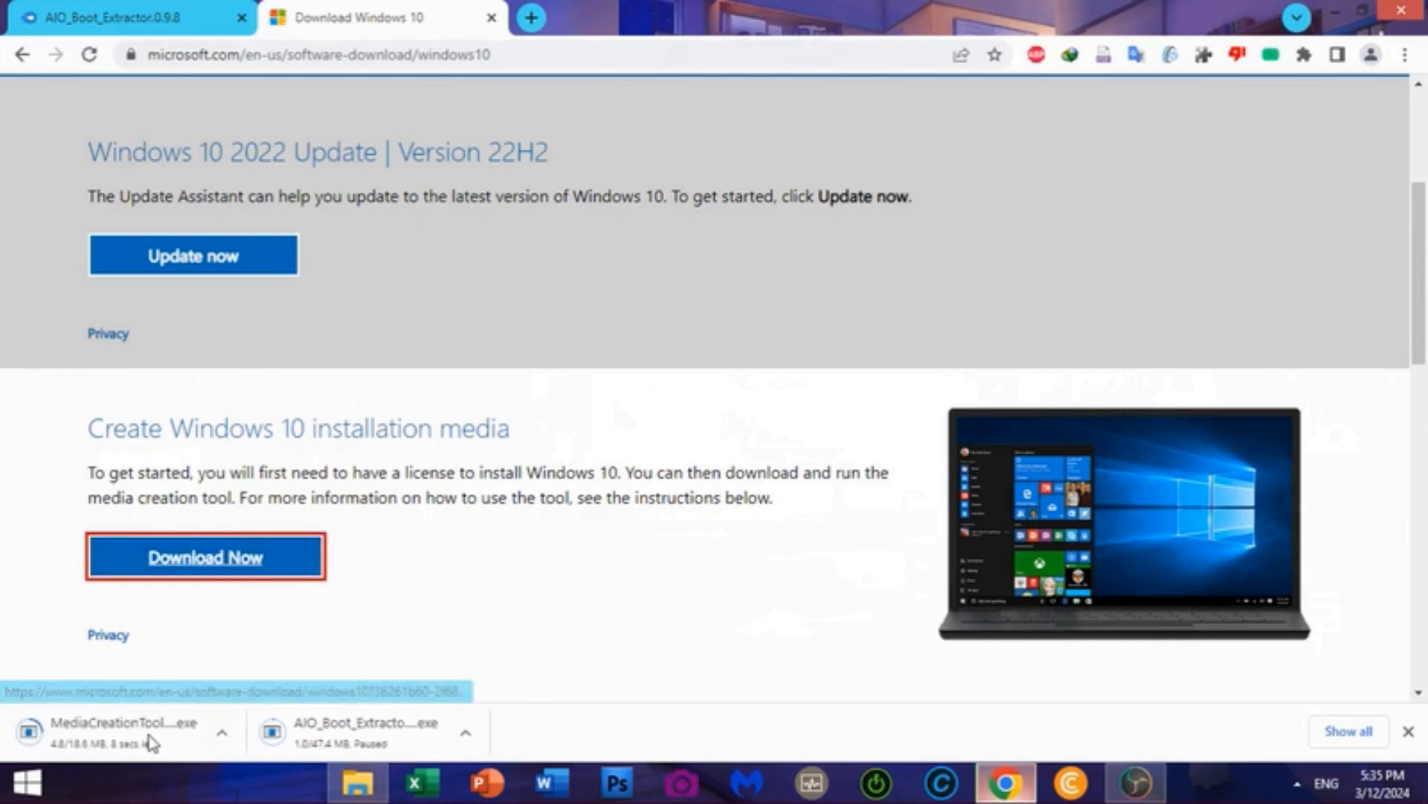
Pause the MediaCreationTool download in Chrome and minimize the browser to show the desktop
{"action": "right_click", "coordinate": [116, 712]}
{"action": "left_click", "coordinate": [197, 656]}
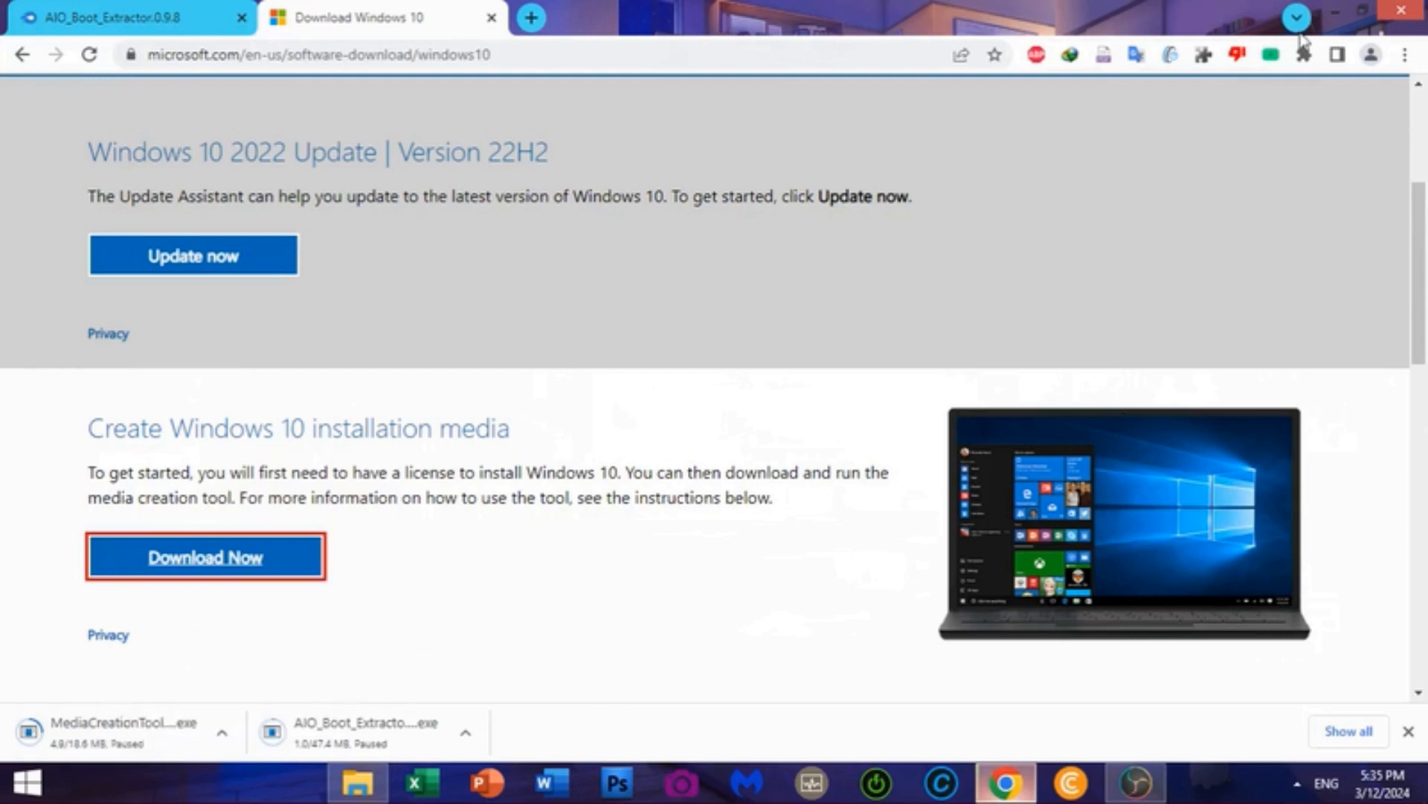
{"action": "left_click", "coordinate": [1337, 10]}
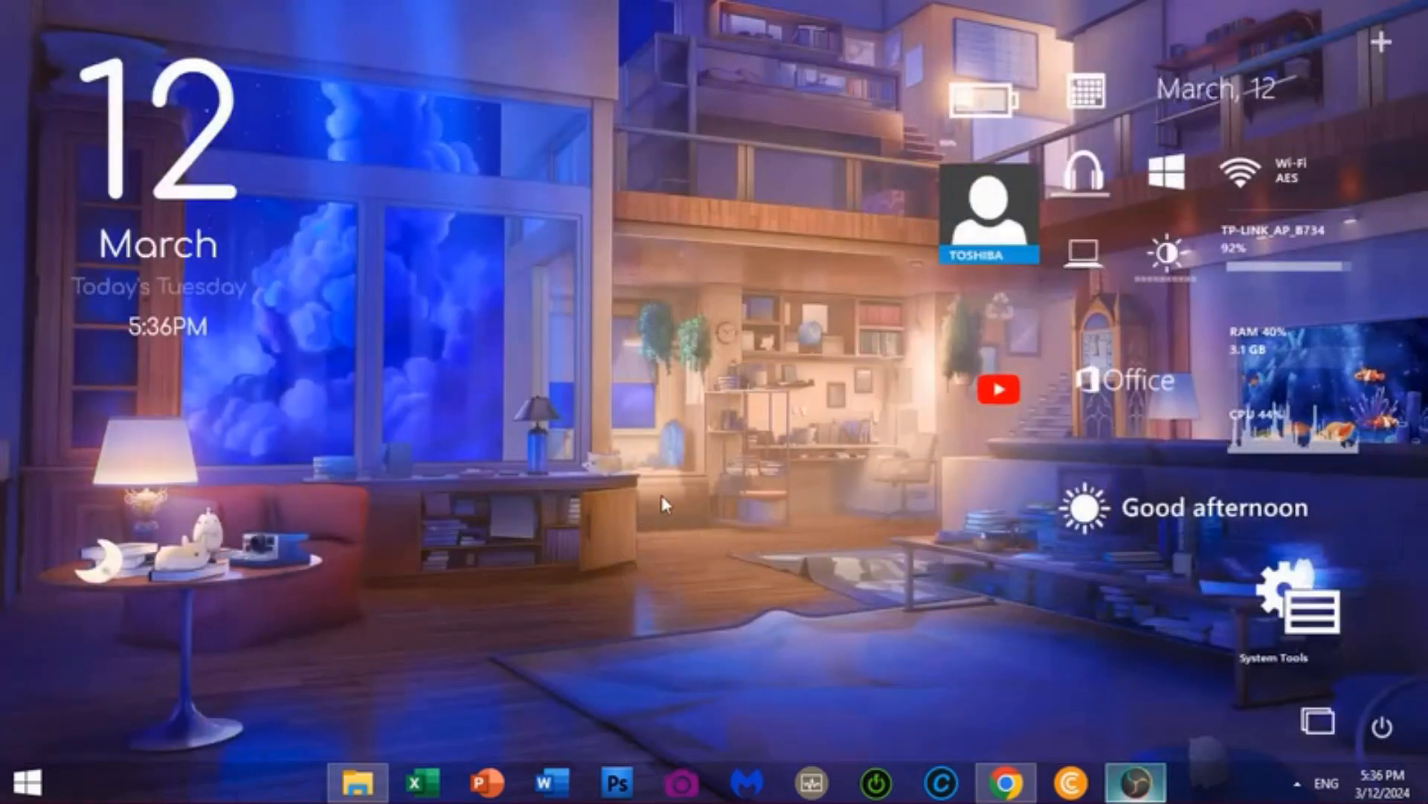
Run MediaCreationTool22H2 from the Downloads folder and accept the Windows 10 license terms
{"action": "left_click", "coordinate": [357, 782]}
{"action": "left_click", "coordinate": [316, 381]}
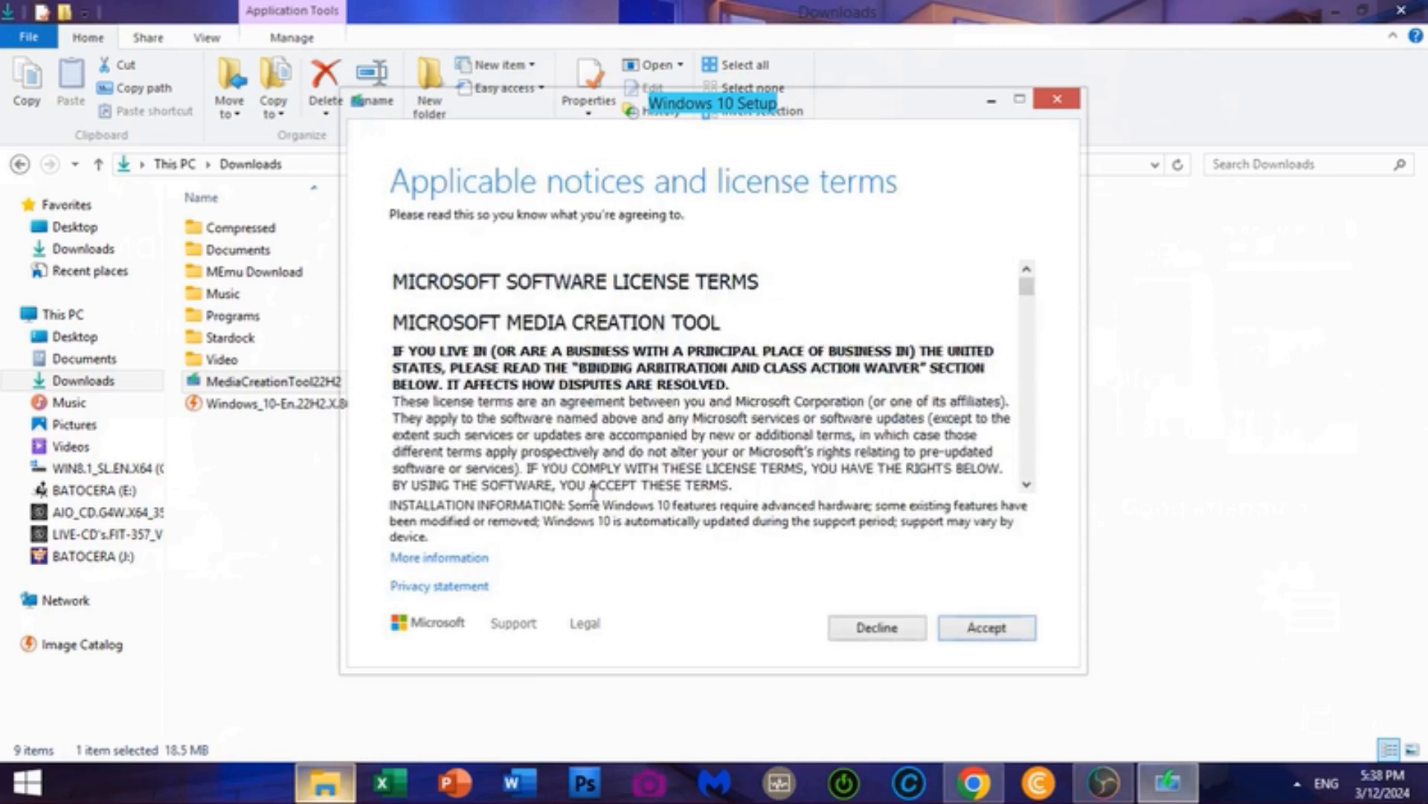
{"action": "left_click", "coordinate": [986, 627]}
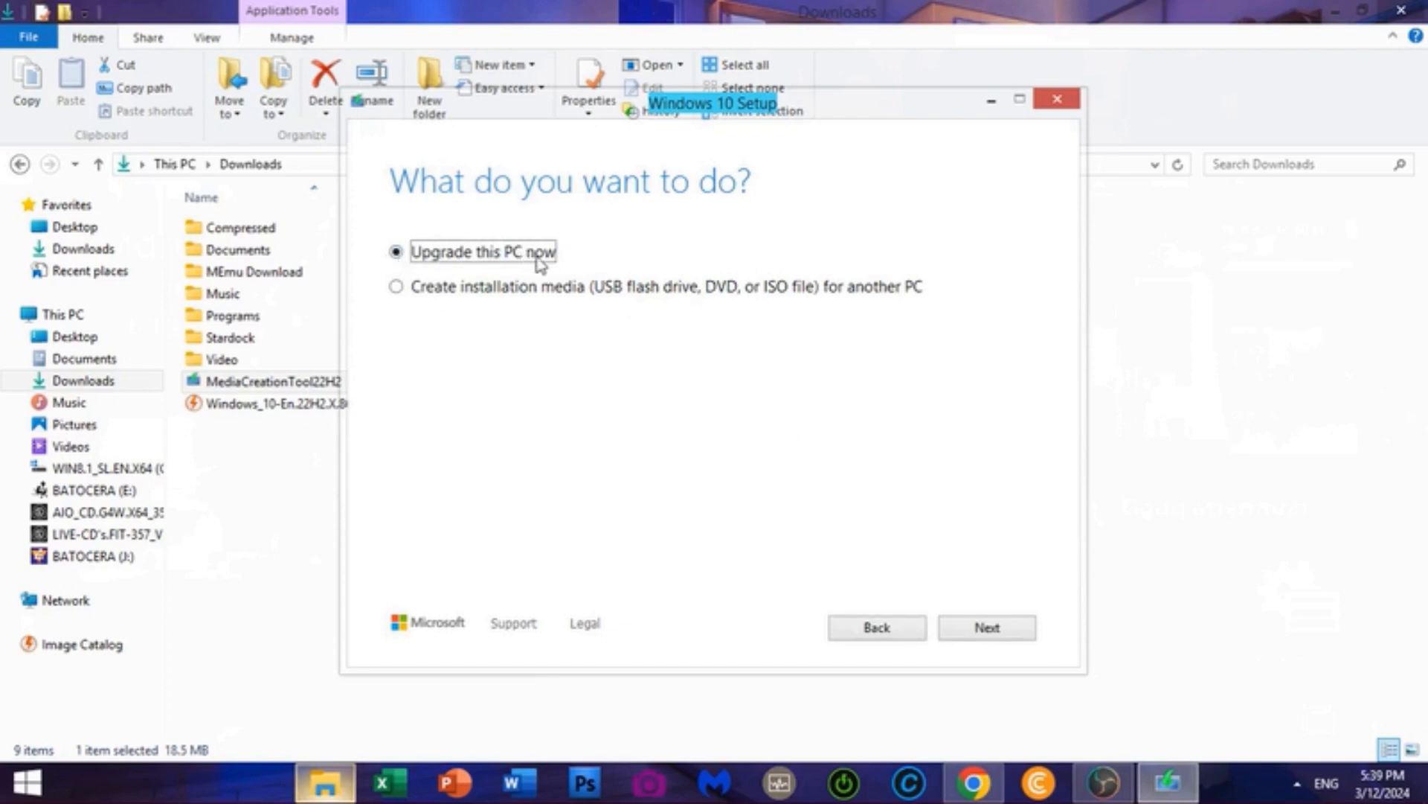
Choose to create installation media as an ISO file with the recommended language and edition
{"action": "left_click", "coordinate": [396, 289]}
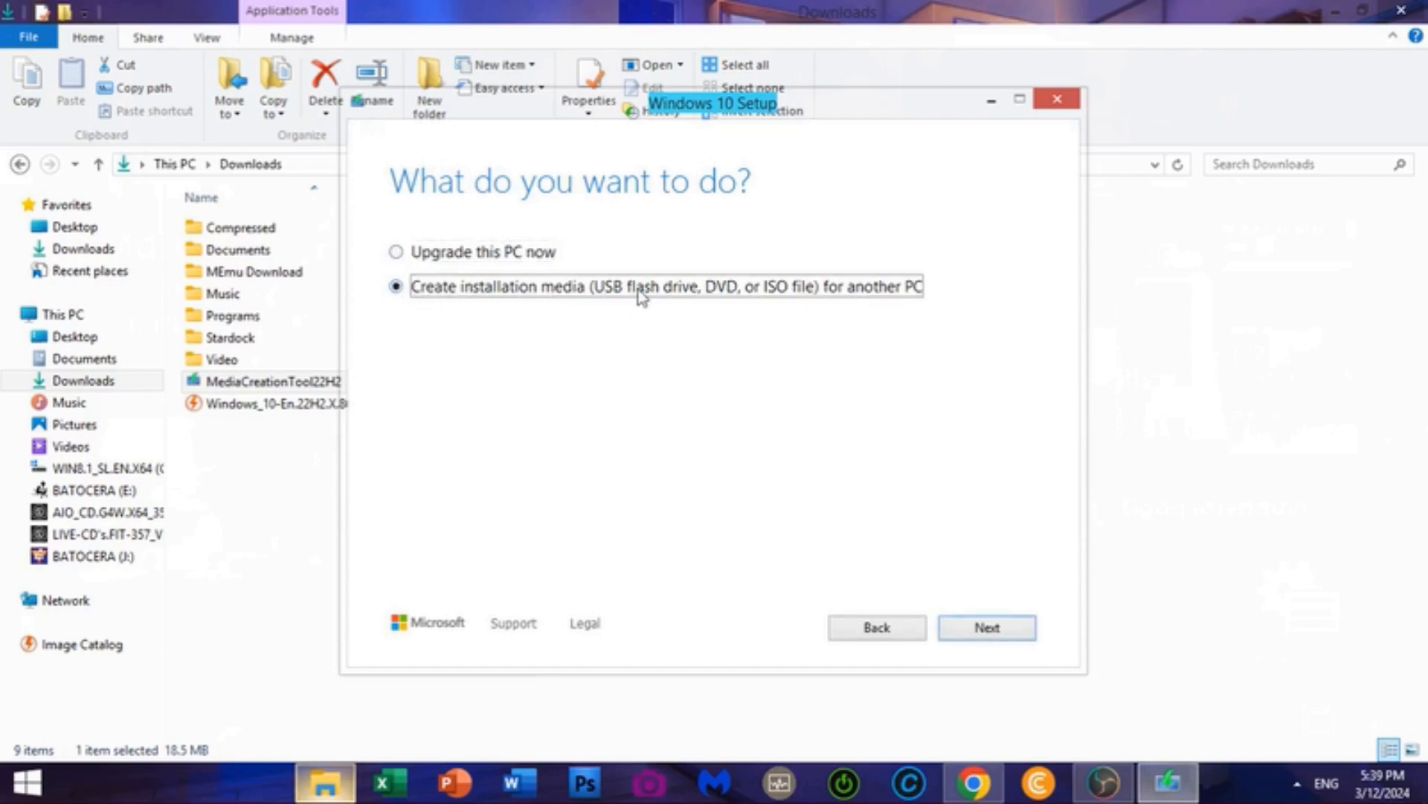
{"action": "left_click", "coordinate": [1015, 633]}
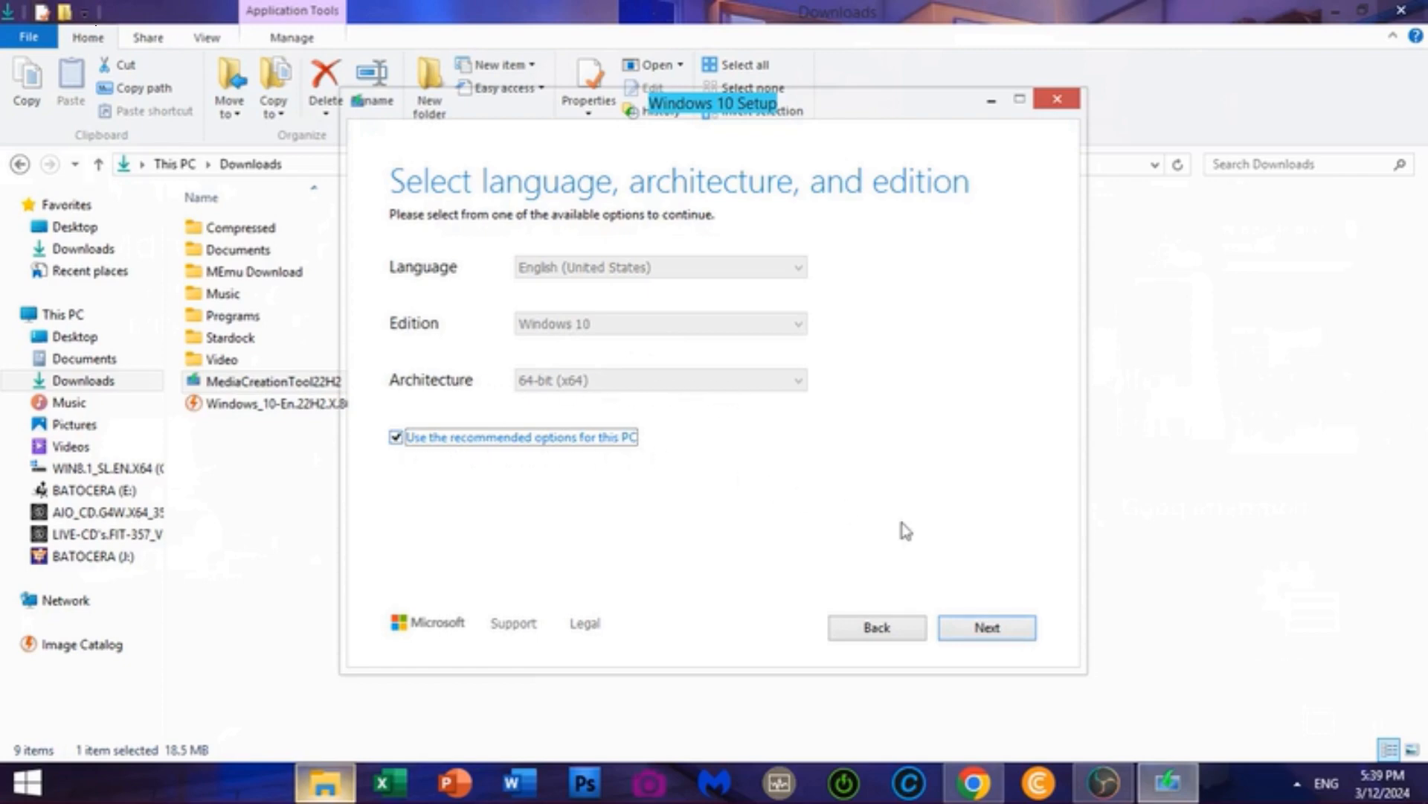
{"action": "left_click", "coordinate": [972, 634]}
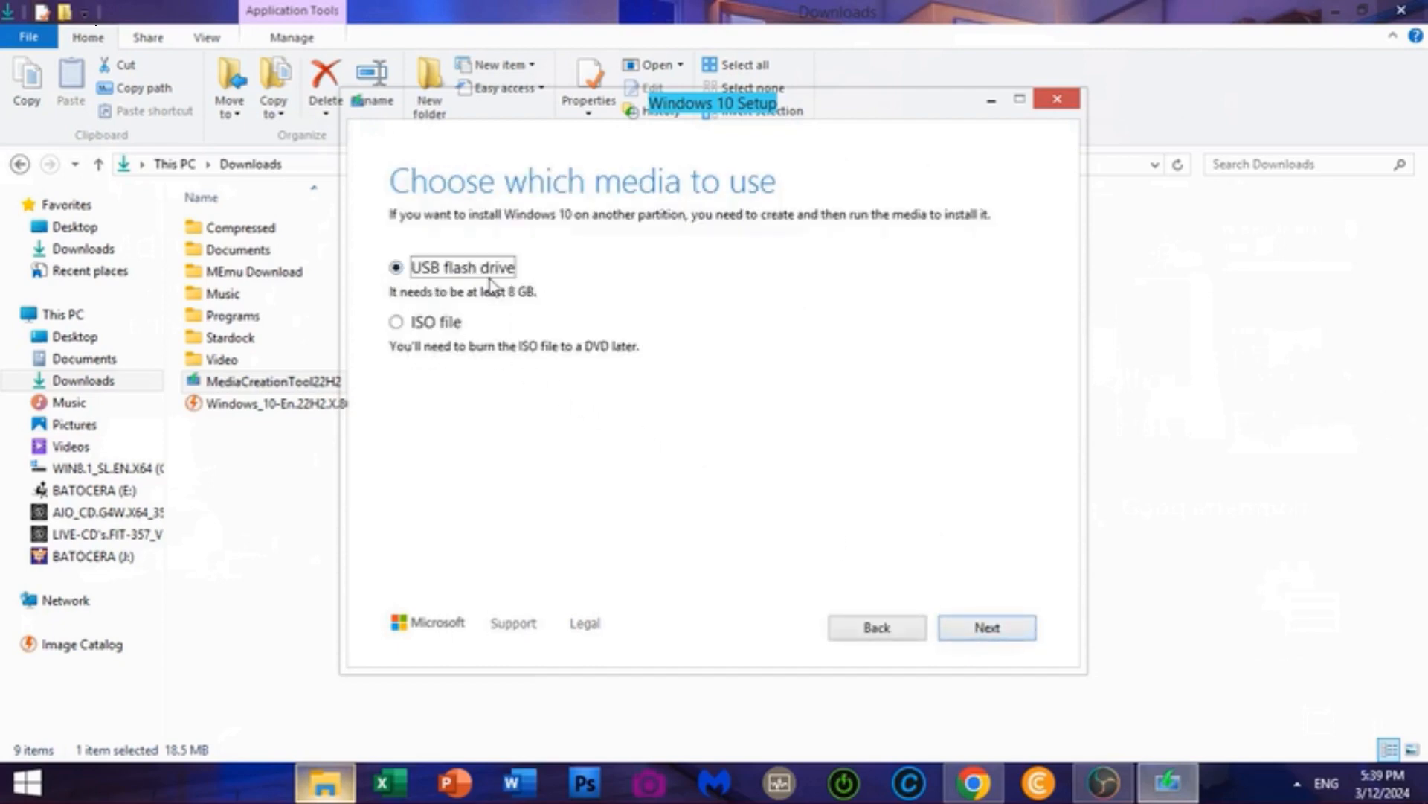
{"action": "left_click", "coordinate": [395, 323]}
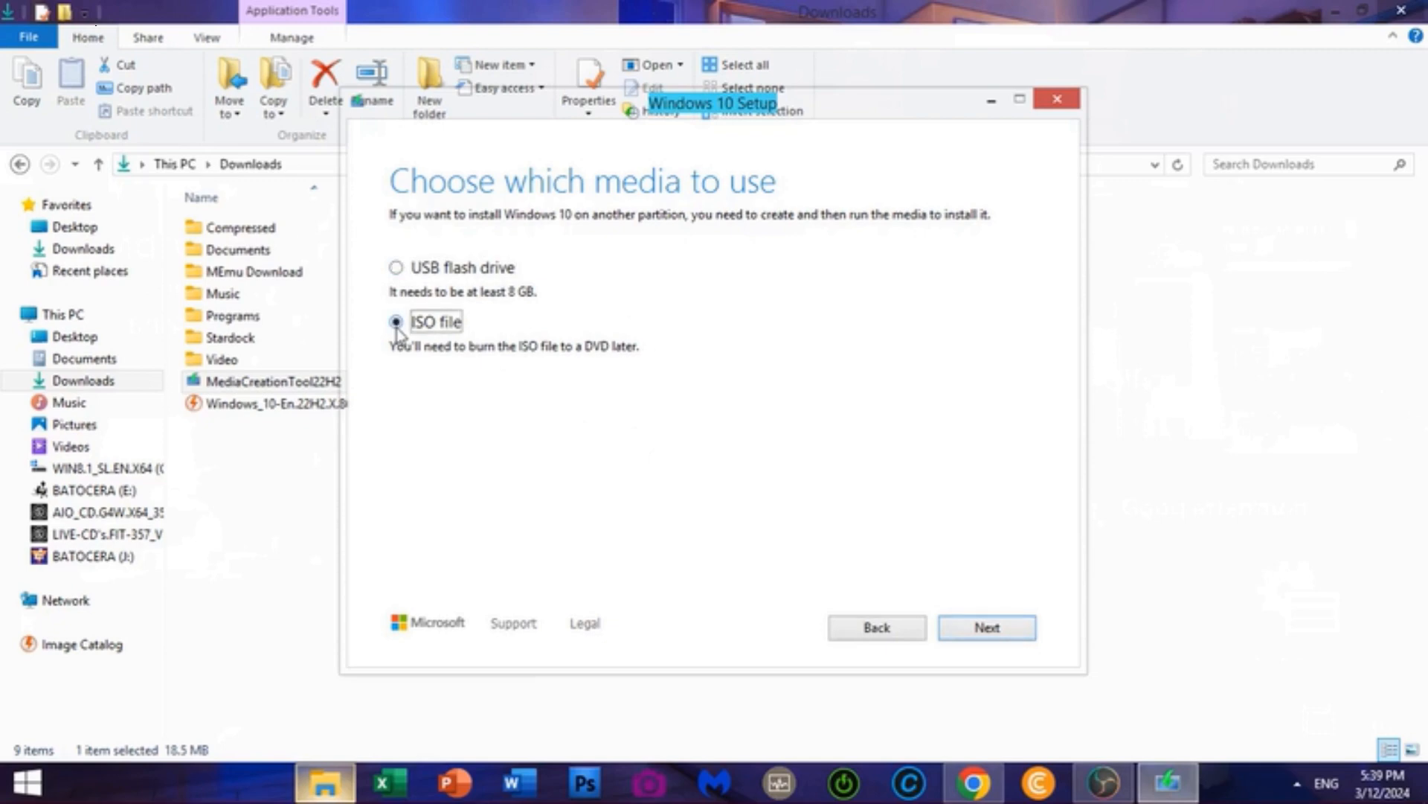
{"action": "left_click", "coordinate": [965, 631]}
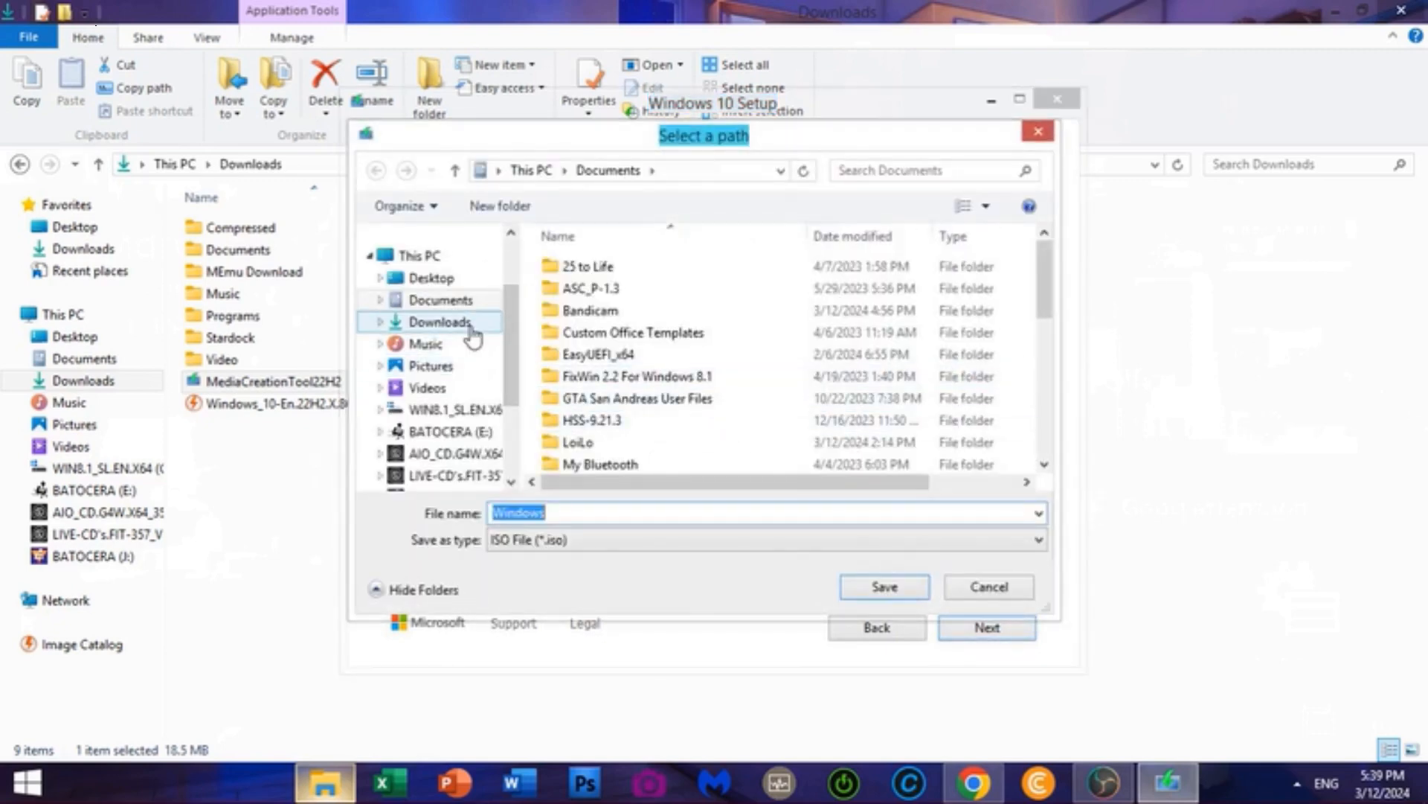
Cancel saving a new ISO, quit Windows 10 Setup, and select the existing Windows 10 ISO
{"action": "left_click", "coordinate": [416, 326]}
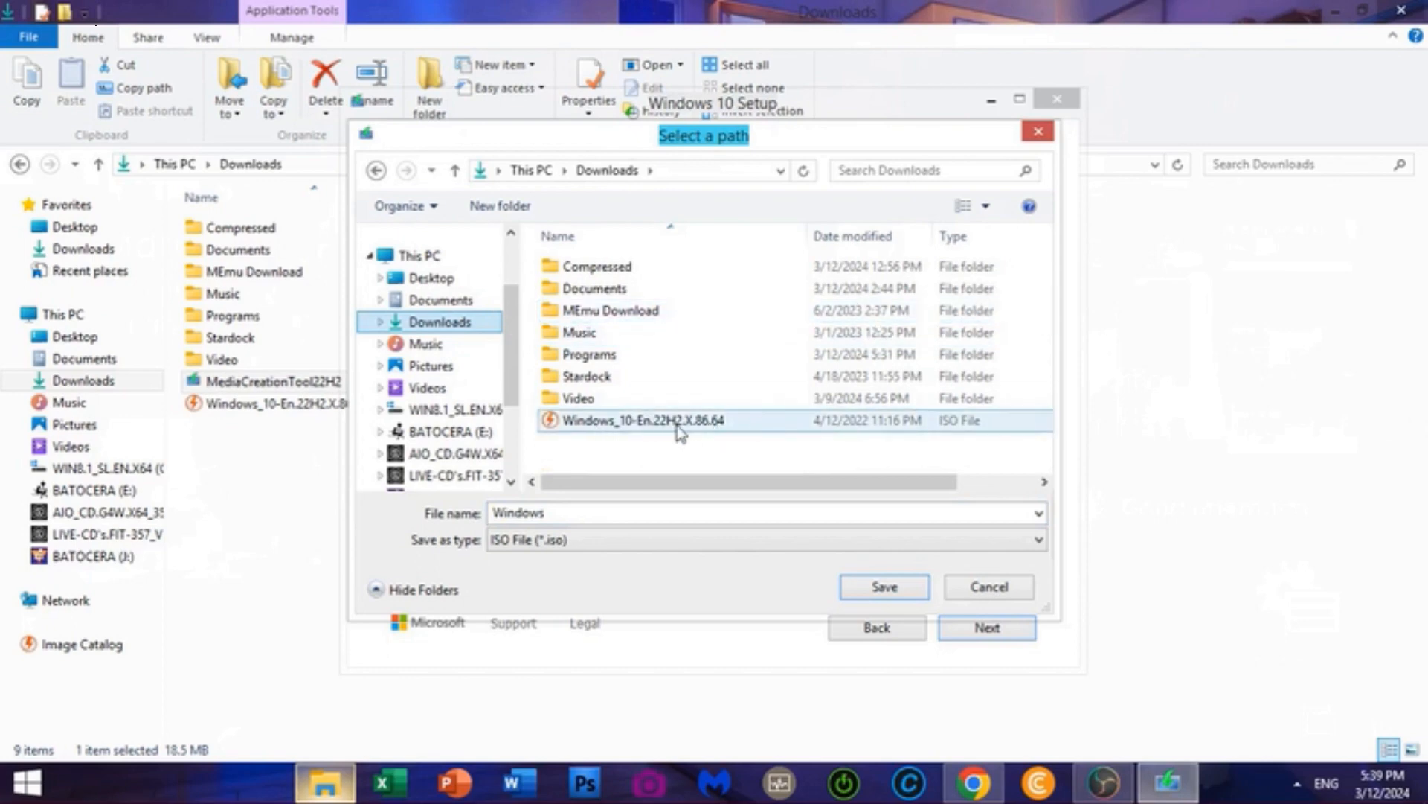
{"action": "left_click", "coordinate": [971, 588]}
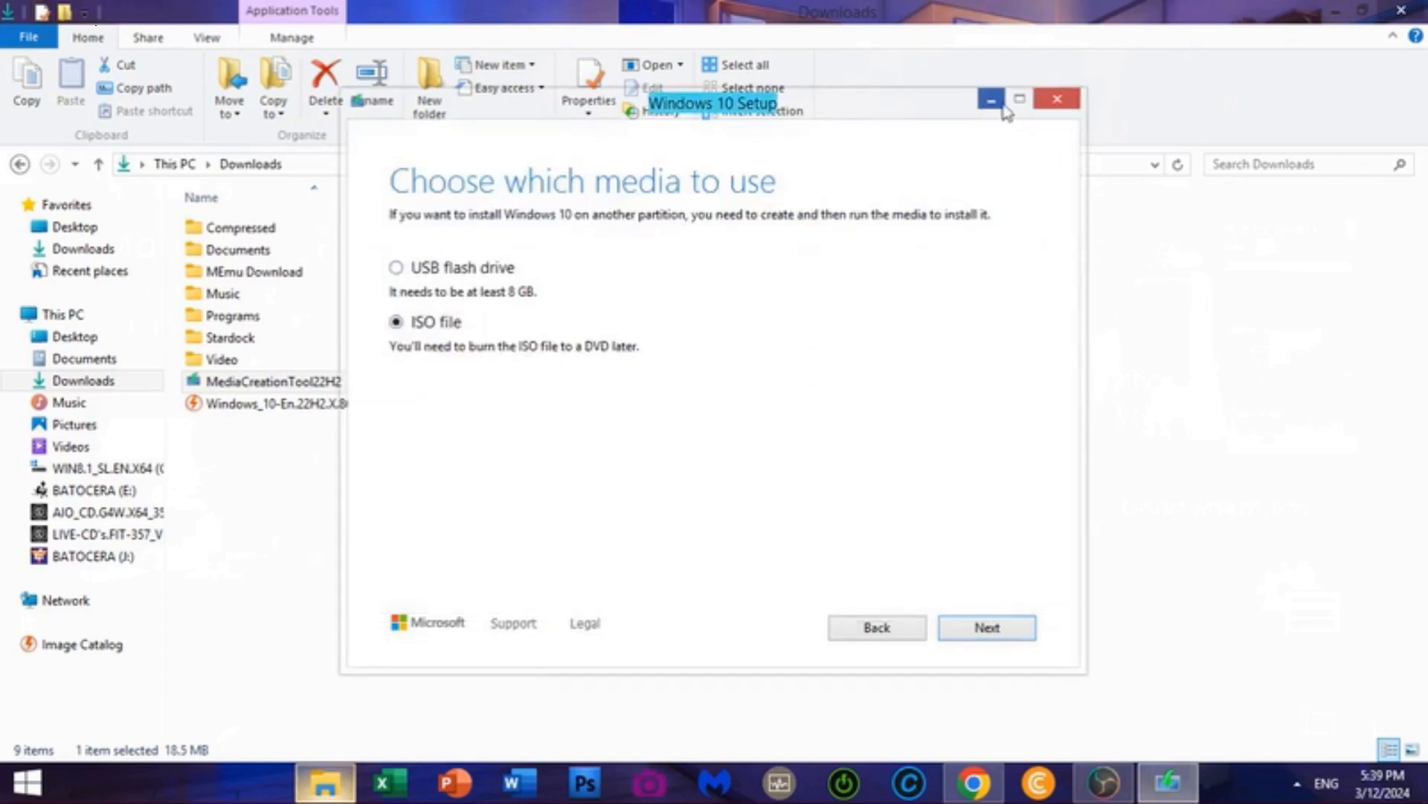
{"action": "left_click", "coordinate": [1056, 99]}
{"action": "left_click", "coordinate": [705, 469]}
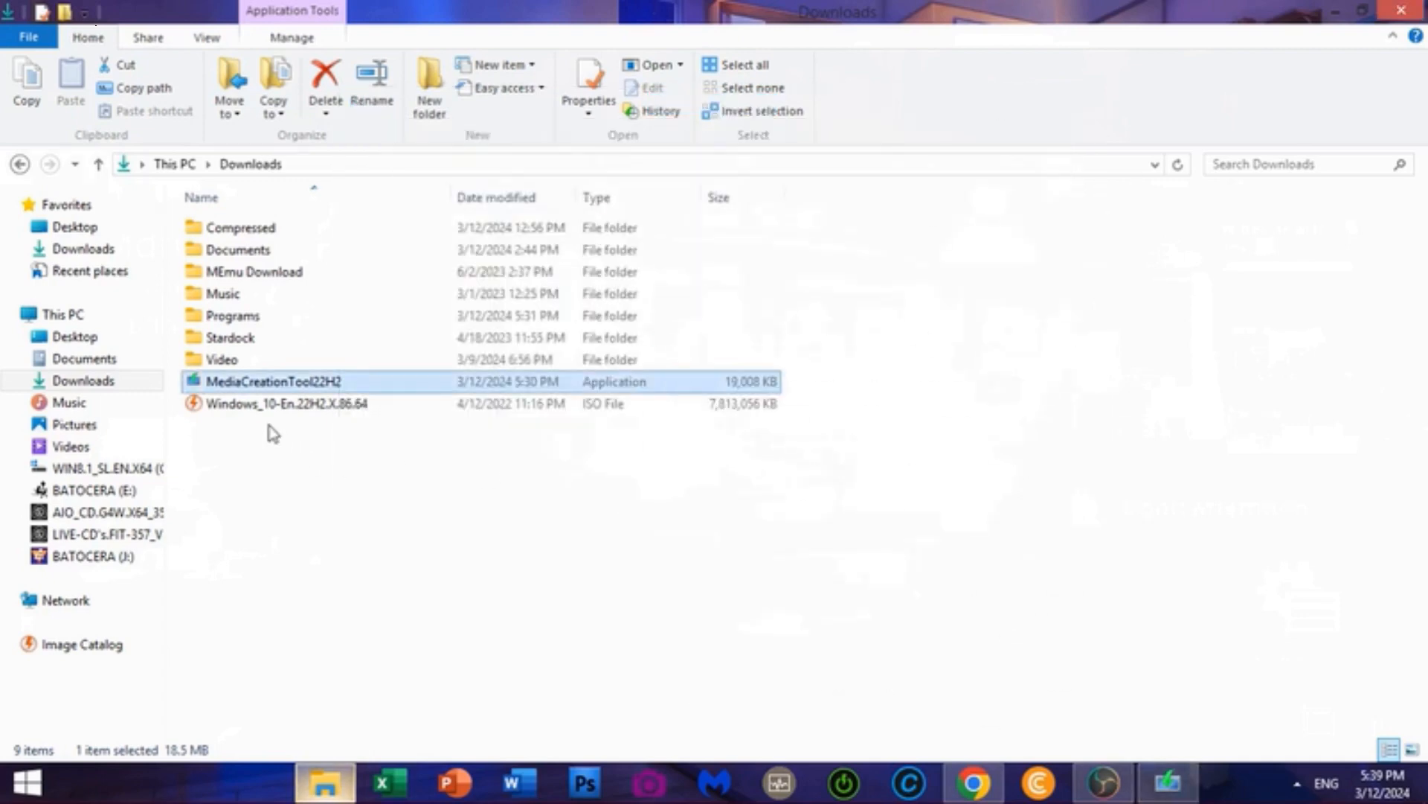
{"action": "left_click", "coordinate": [234, 408]}
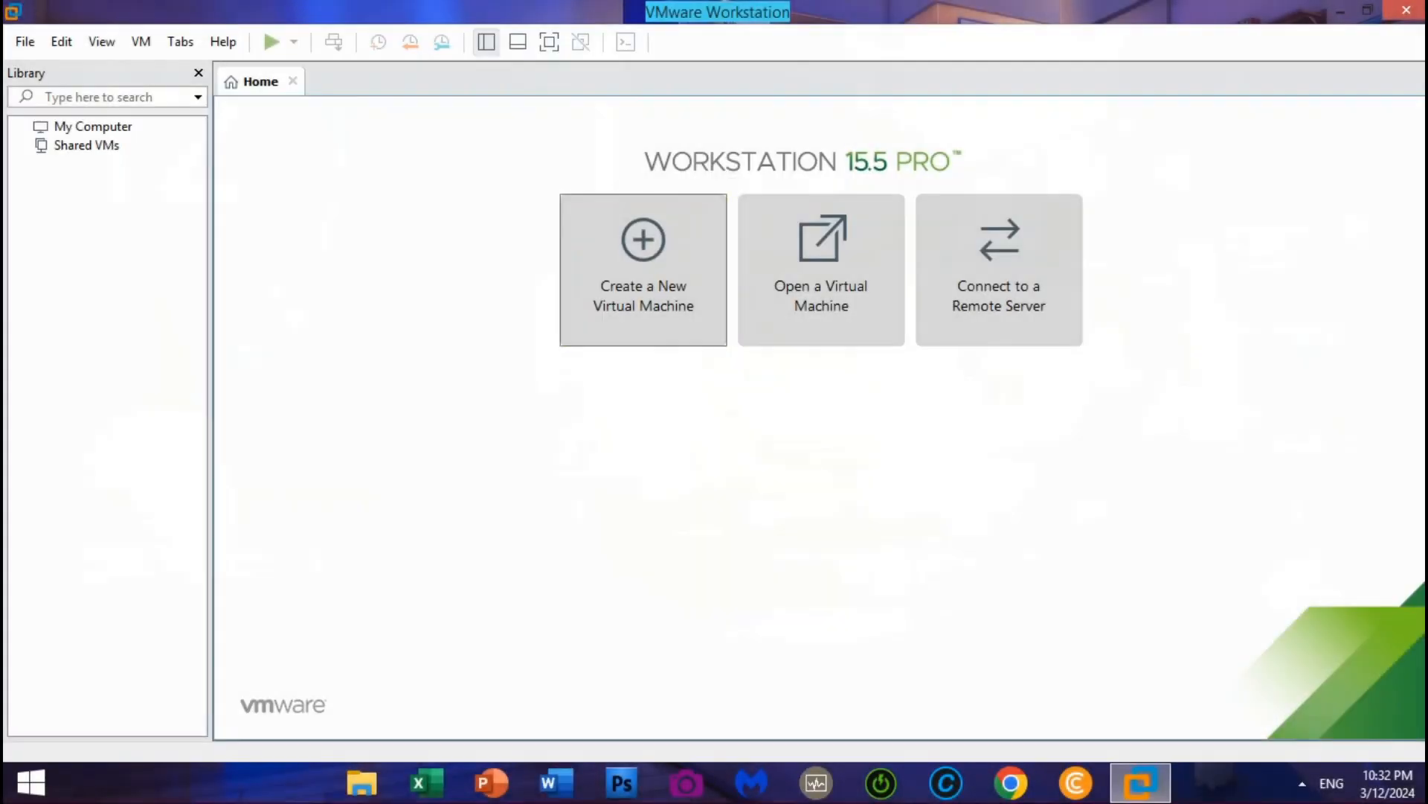
Configure a Typical Windows 10 x64 VM, OS installed later, with a 120 GB single-file disk
{"action": "left_click", "coordinate": [644, 270]}
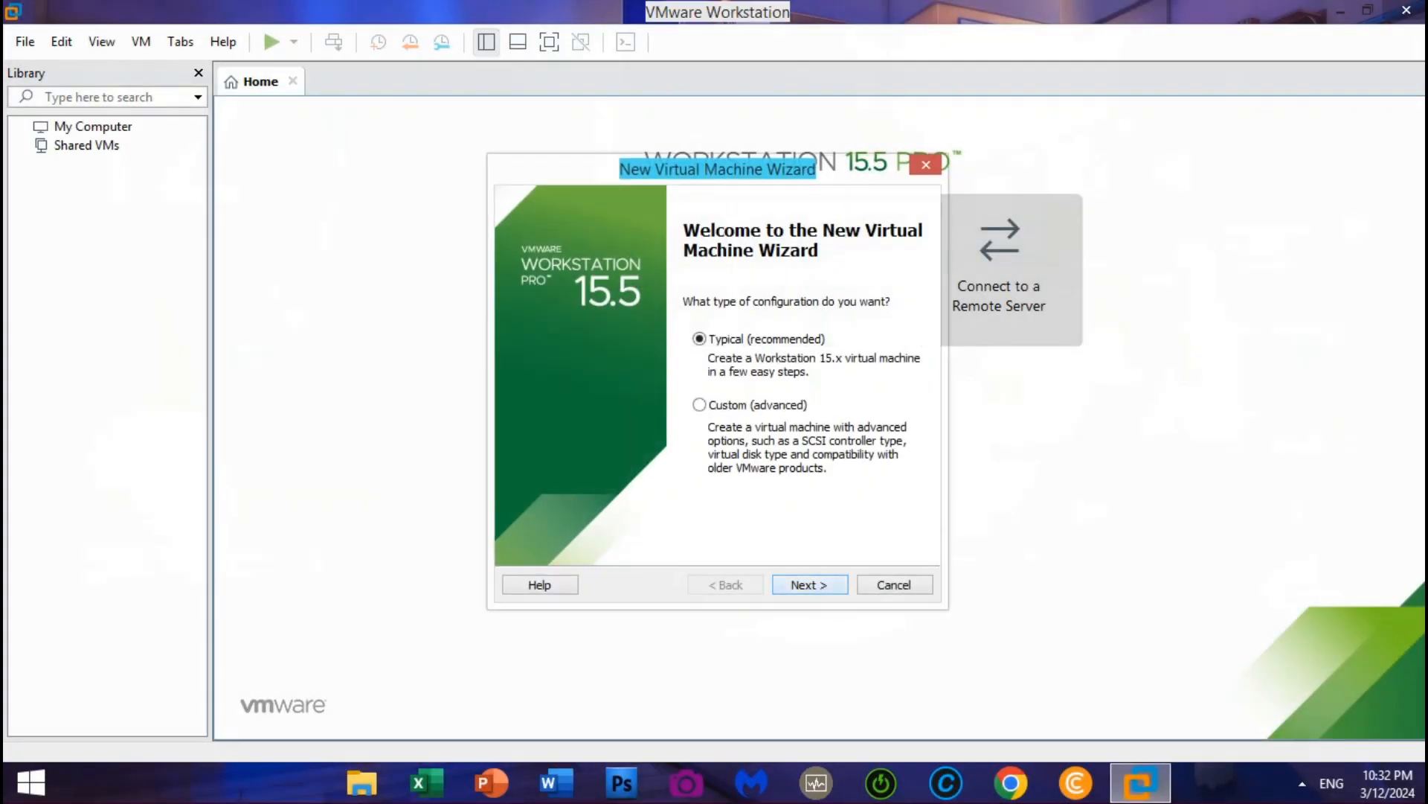
{"action": "left_click", "coordinate": [809, 584]}
{"action": "left_click", "coordinate": [810, 585]}
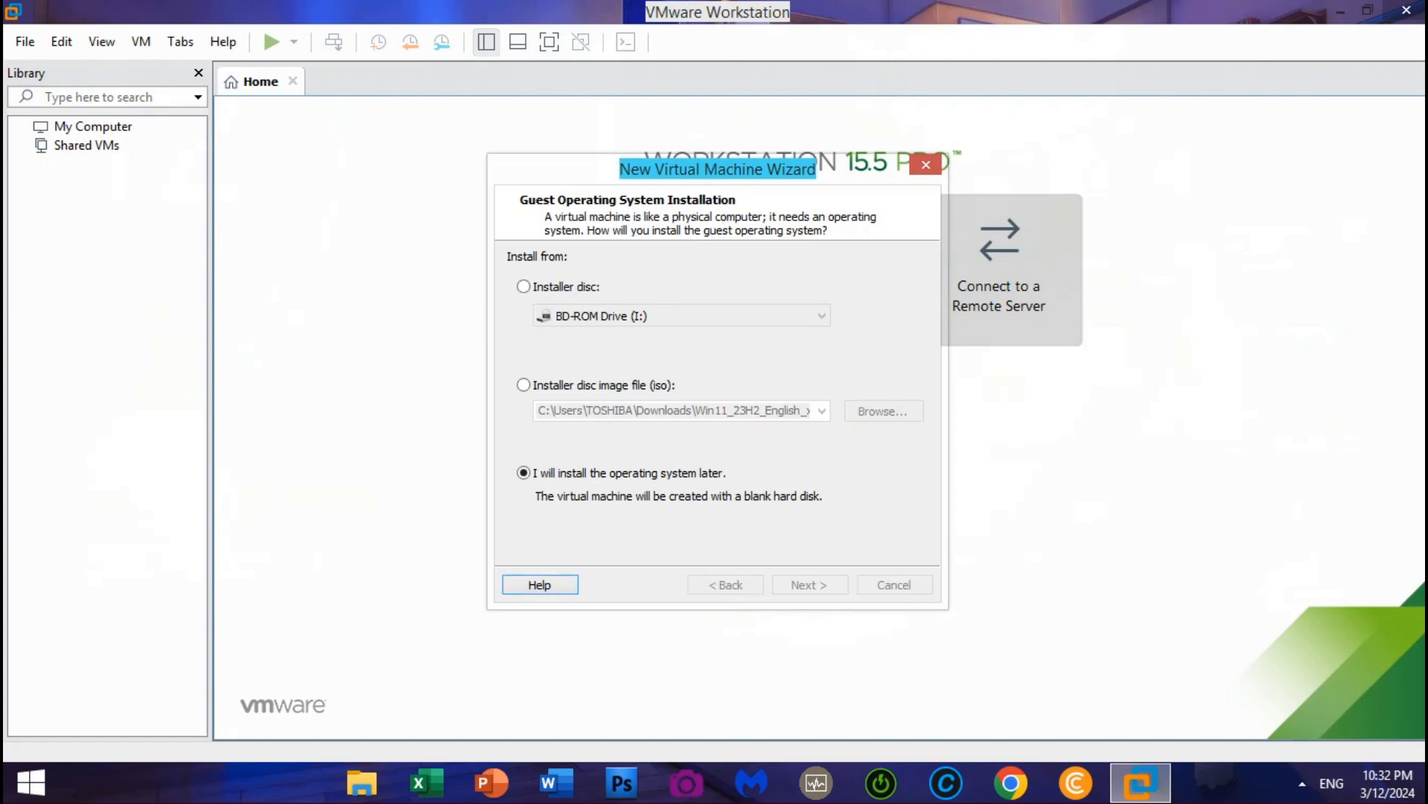
{"action": "key", "text": "Return"}
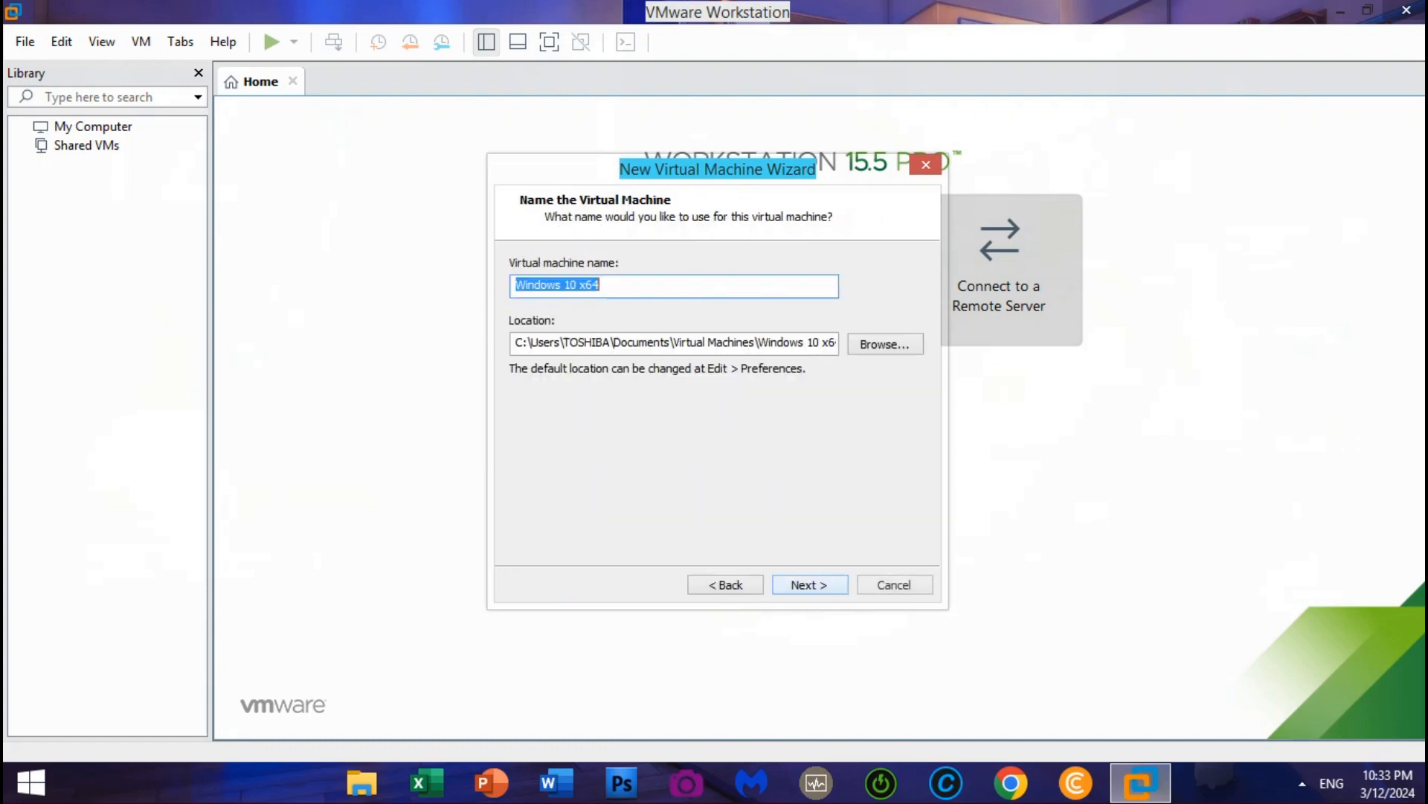
{"action": "key", "text": "Return"}
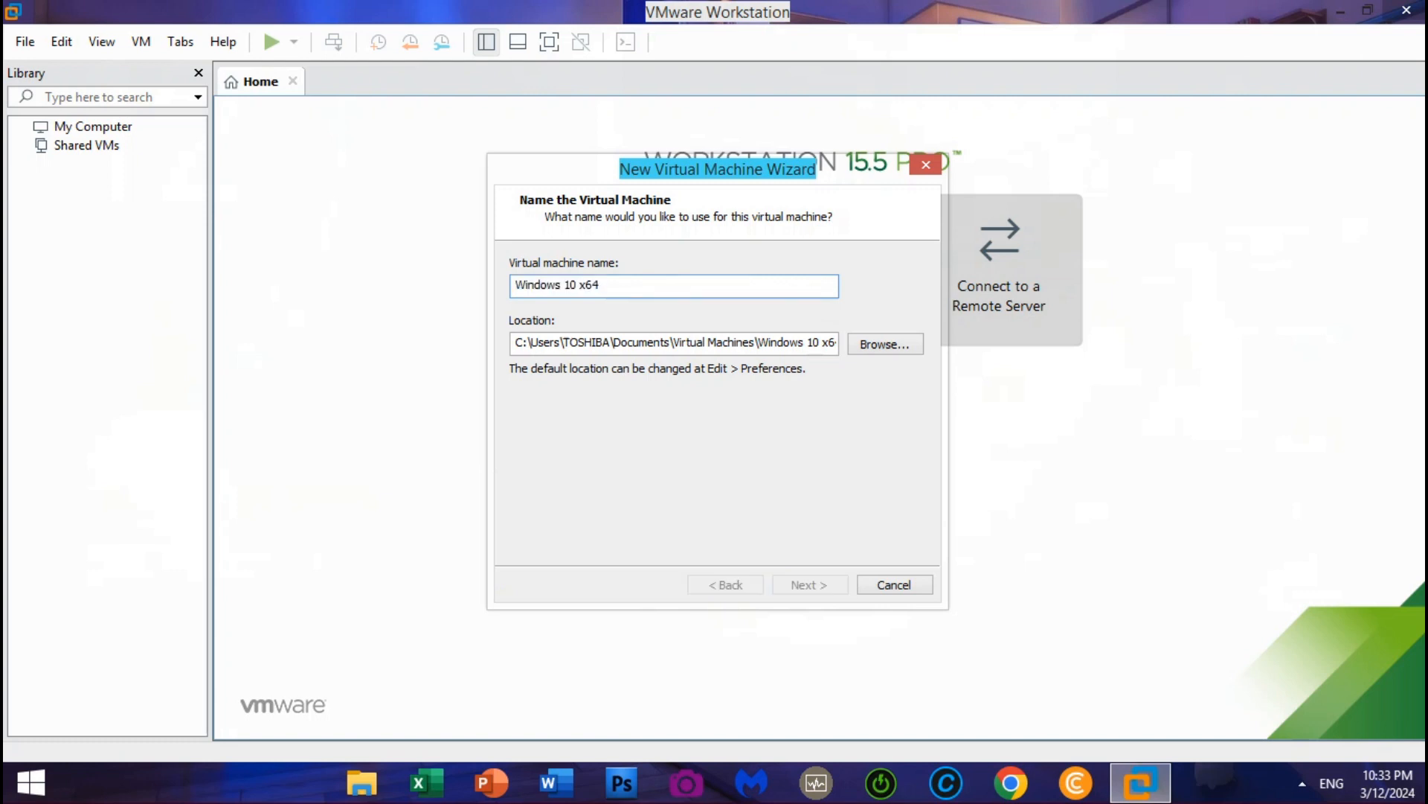
{"action": "left_click", "coordinate": [512, 388]}
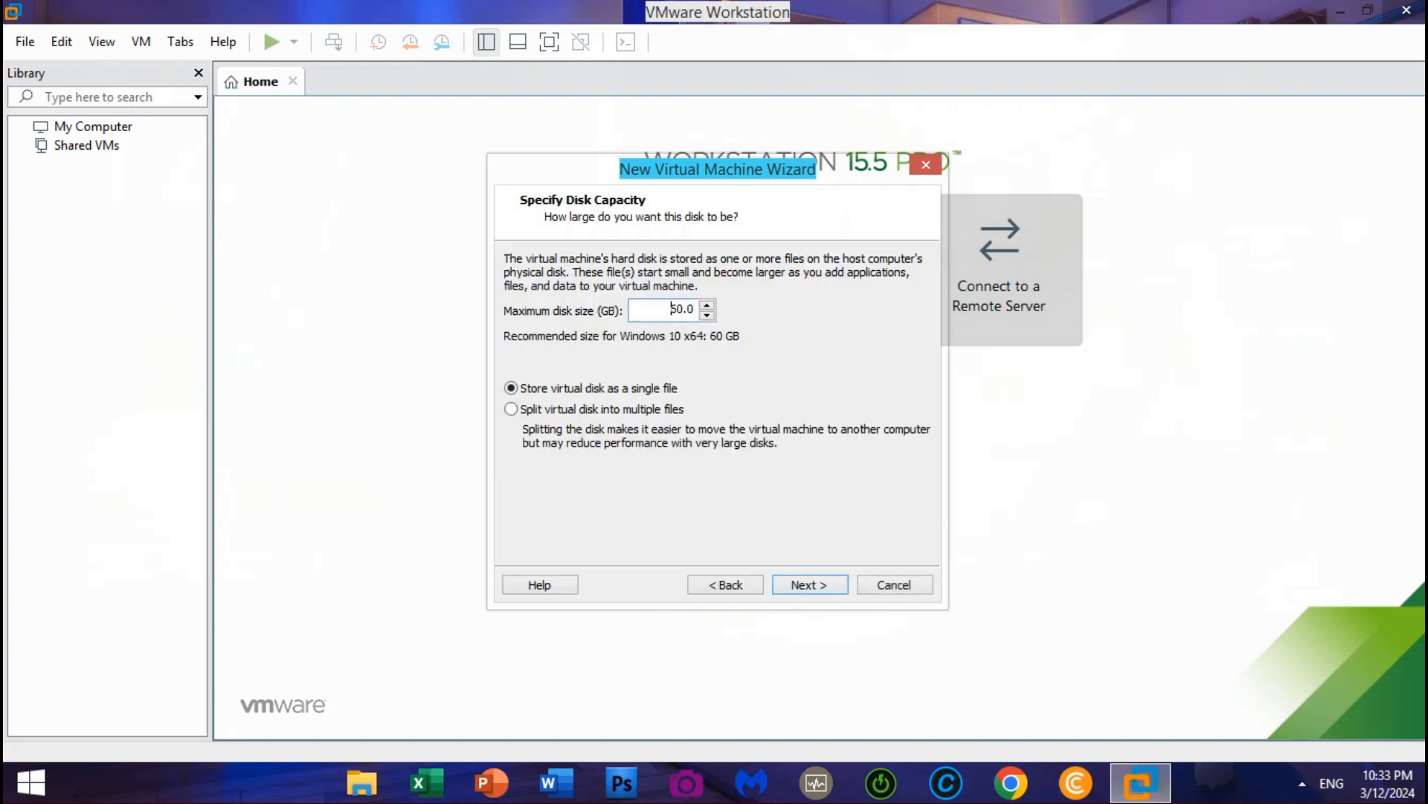
{"action": "left_click_drag", "start_coordinate": [670, 309], "coordinate": [678, 309]}
{"action": "type", "text": "12"}
{"action": "key", "text": "Return"}
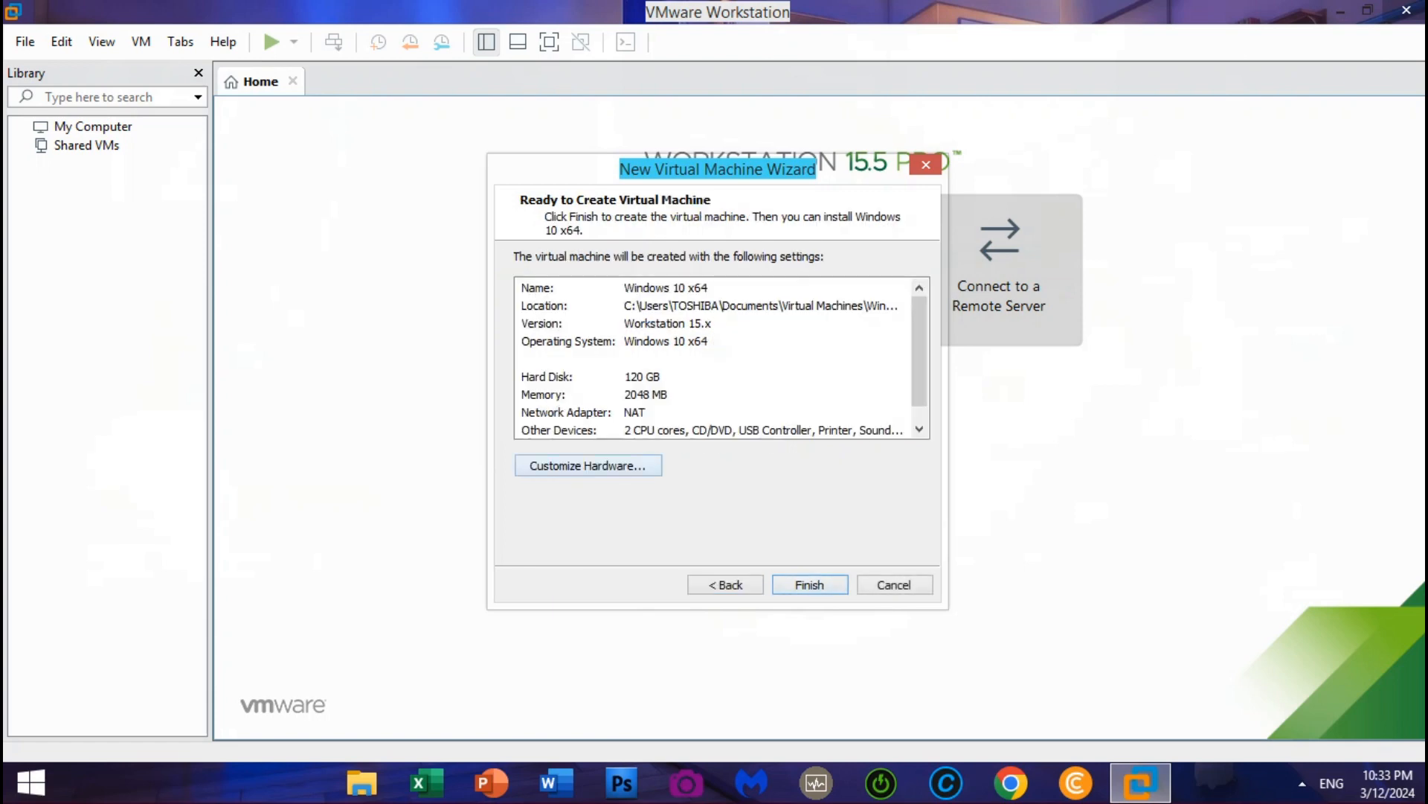
Set the new VM's memory to 4048 MB and enable Intel VT-x virtualization
{"action": "left_click", "coordinate": [588, 465]}
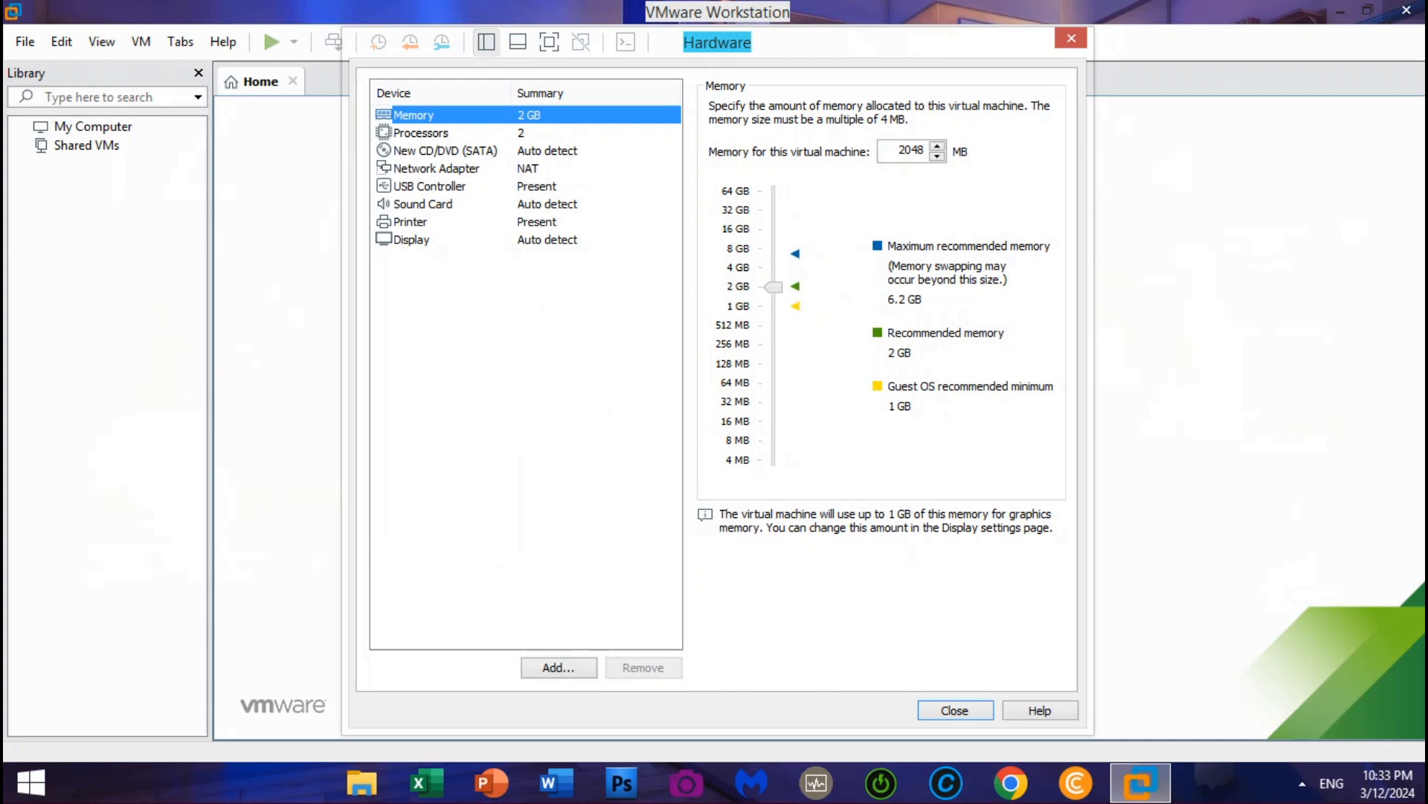
{"action": "left_click", "coordinate": [901, 149]}
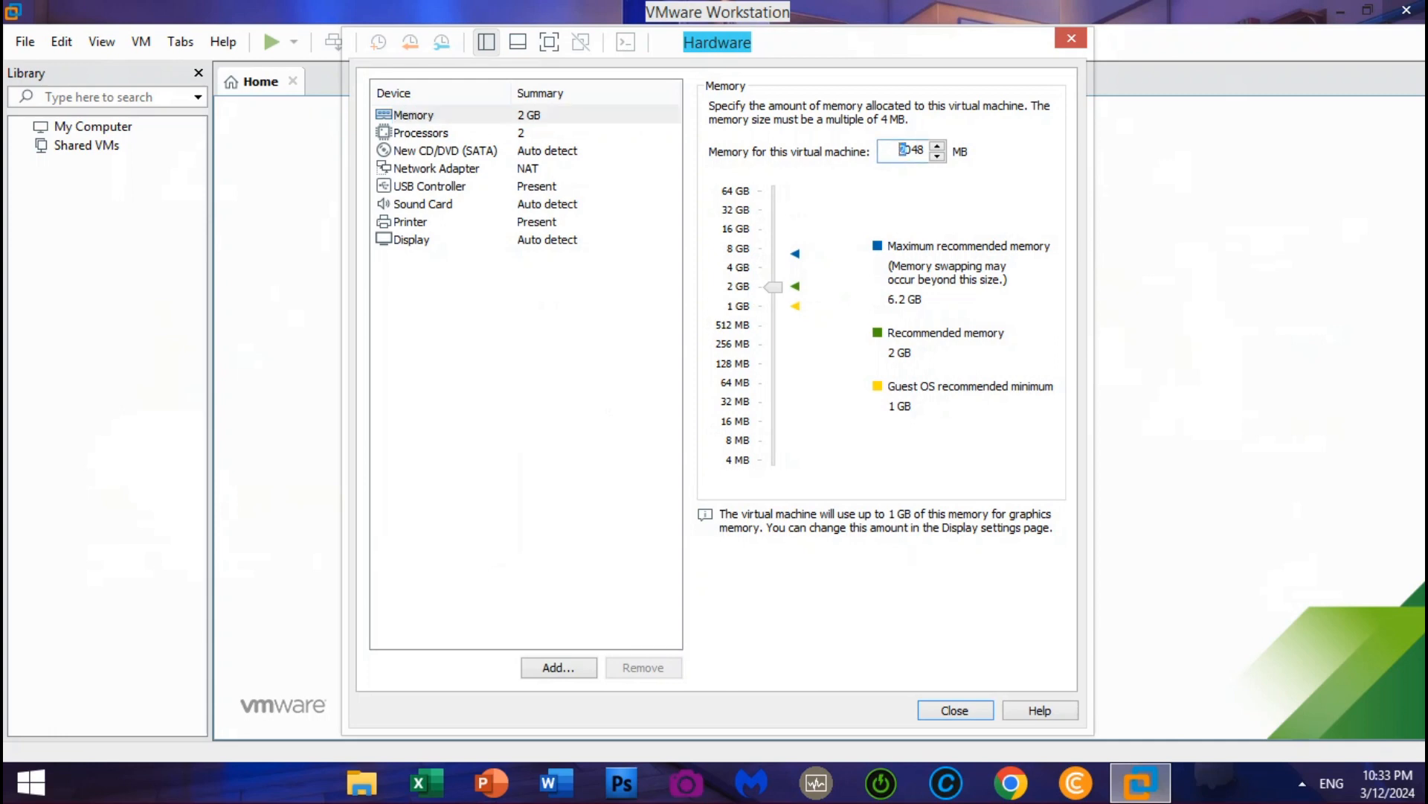
{"action": "type", "text": "4"}
{"action": "left_click", "coordinate": [421, 134]}
{"action": "left_click", "coordinate": [717, 213]}
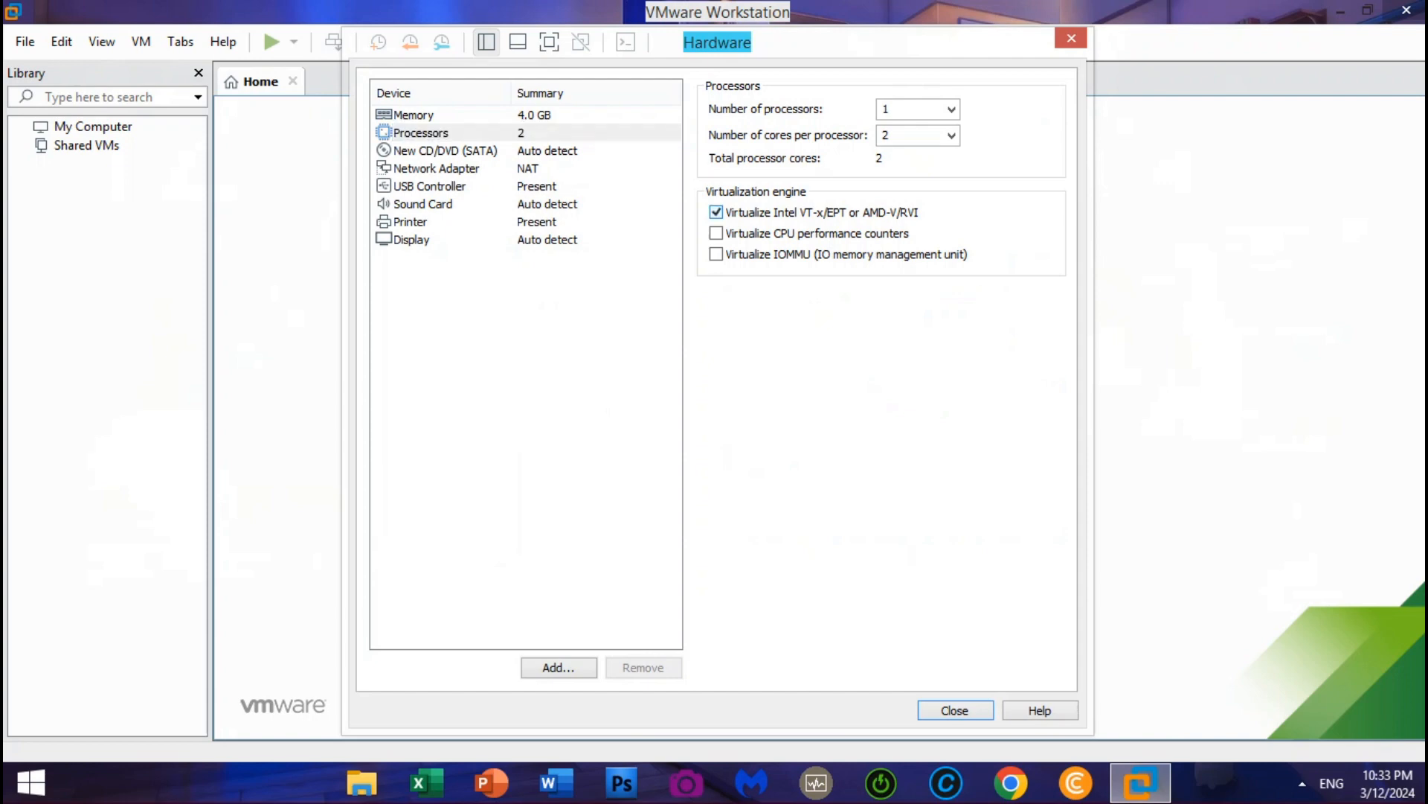
Attach the Windows 10 ISO from Downloads to the CD/DVD drive and finish creating the VM
{"action": "left_click", "coordinate": [445, 151]}
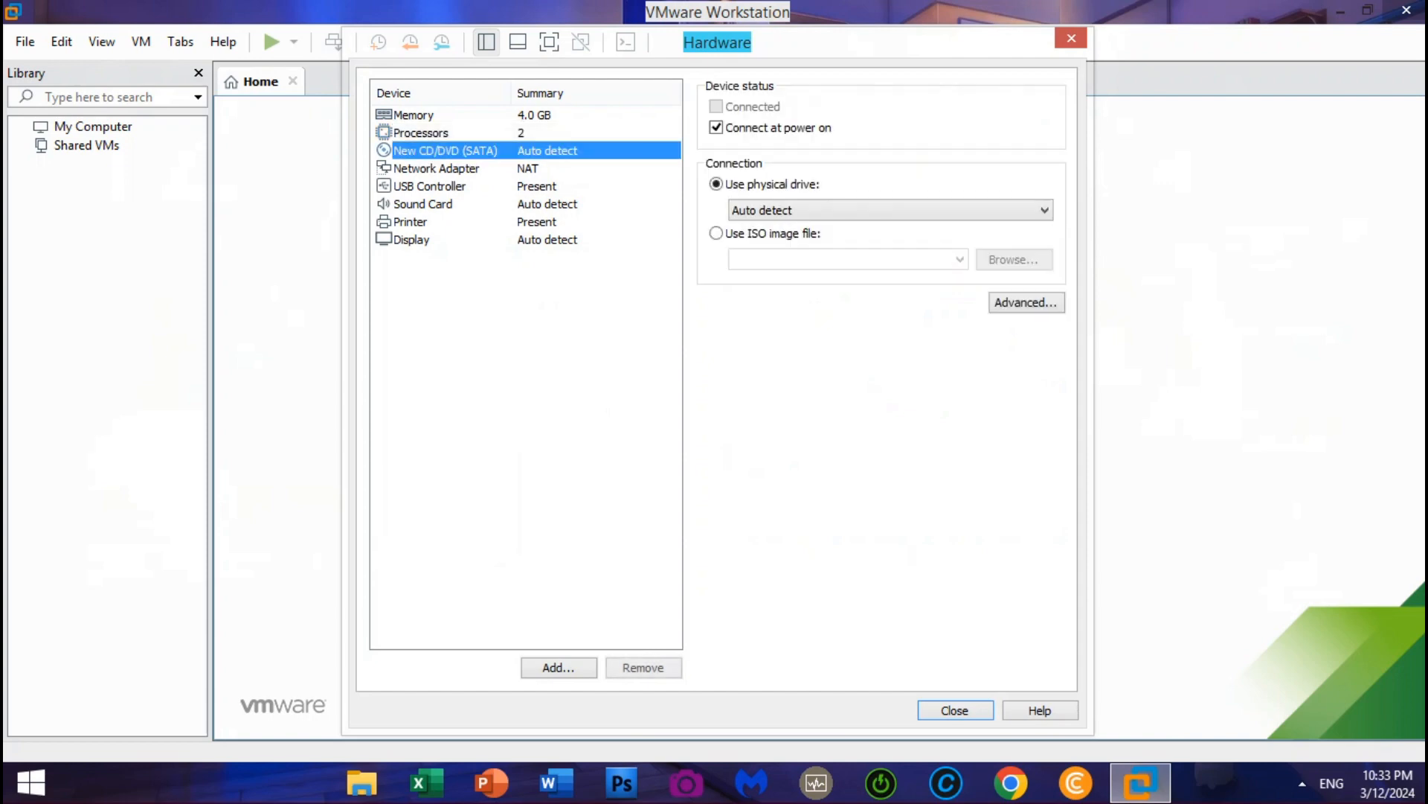
{"action": "left_click", "coordinate": [716, 233]}
{"action": "left_click", "coordinate": [1014, 259]}
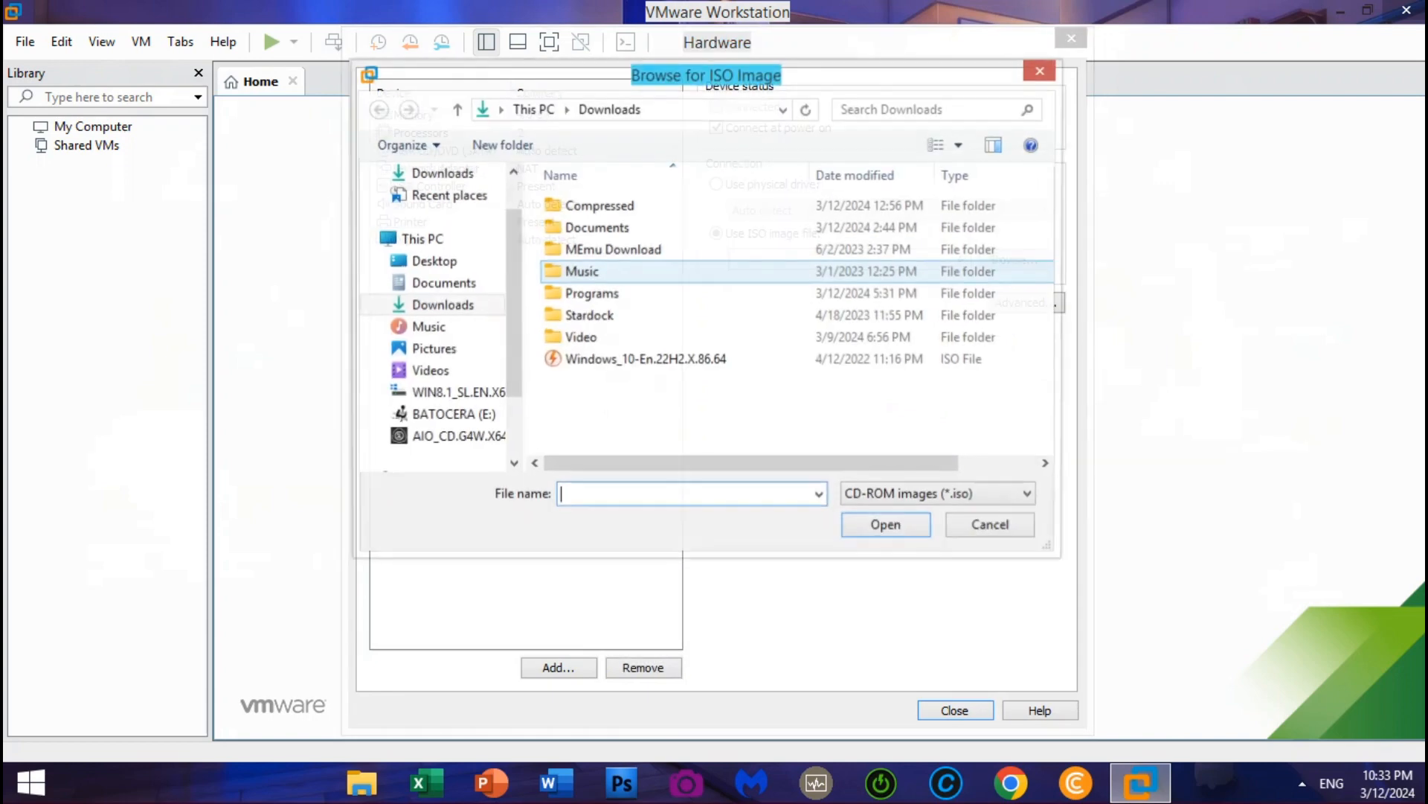
{"action": "left_click", "coordinate": [645, 360]}
{"action": "key", "text": "Return"}
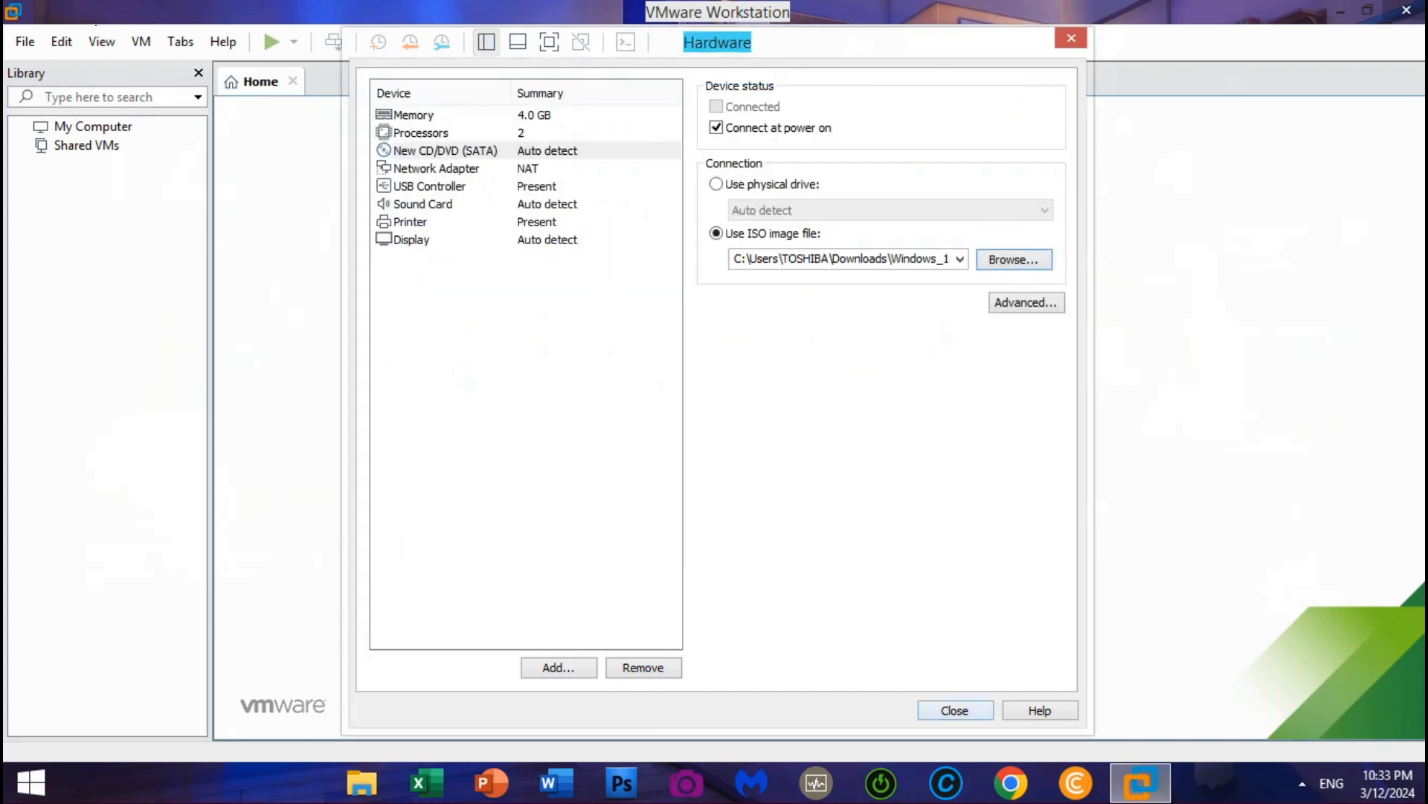
{"action": "left_click", "coordinate": [956, 711]}
{"action": "left_click", "coordinate": [809, 585]}
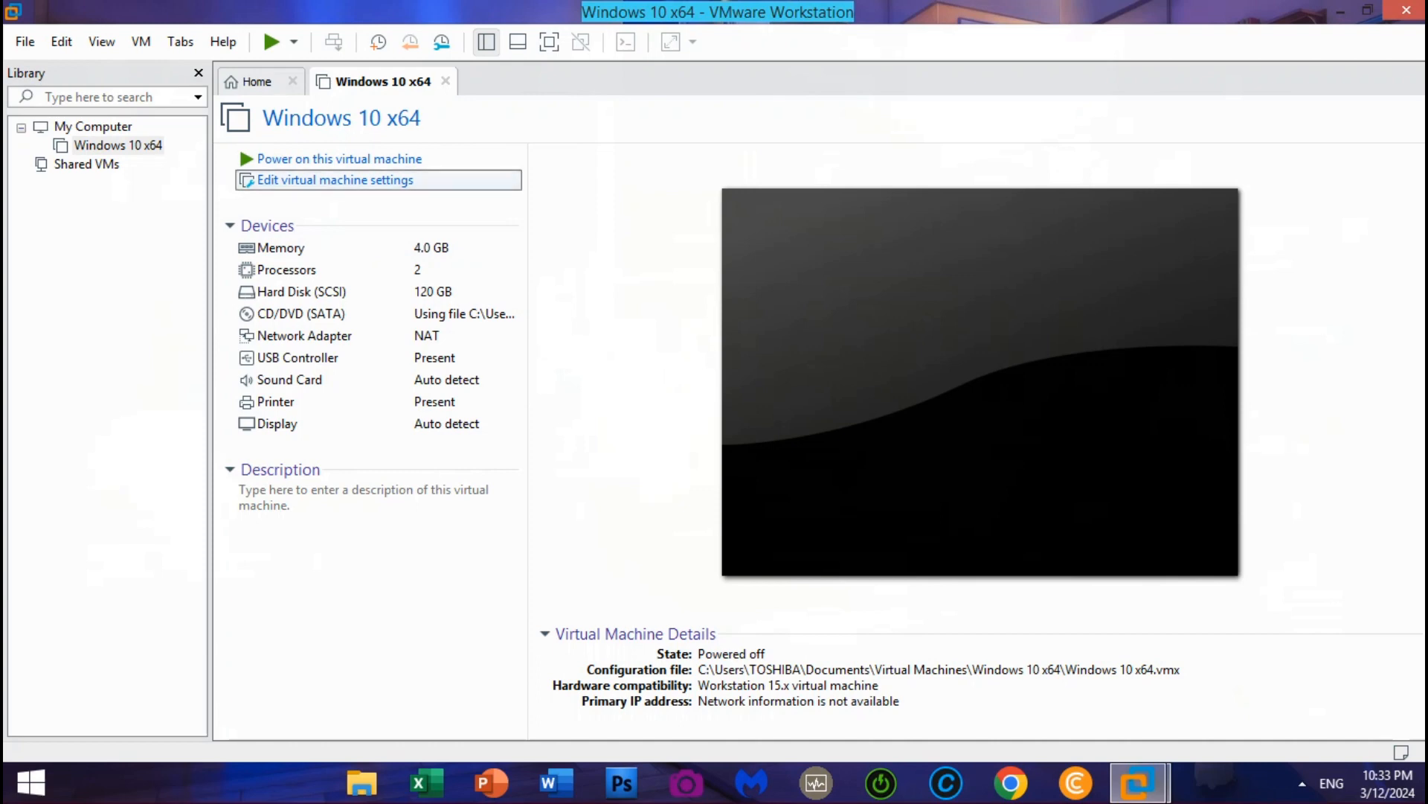
Change the Windows 10 x64 VM's firmware type from UEFI to BIOS under Options > Advanced
{"action": "left_click", "coordinate": [335, 180]}
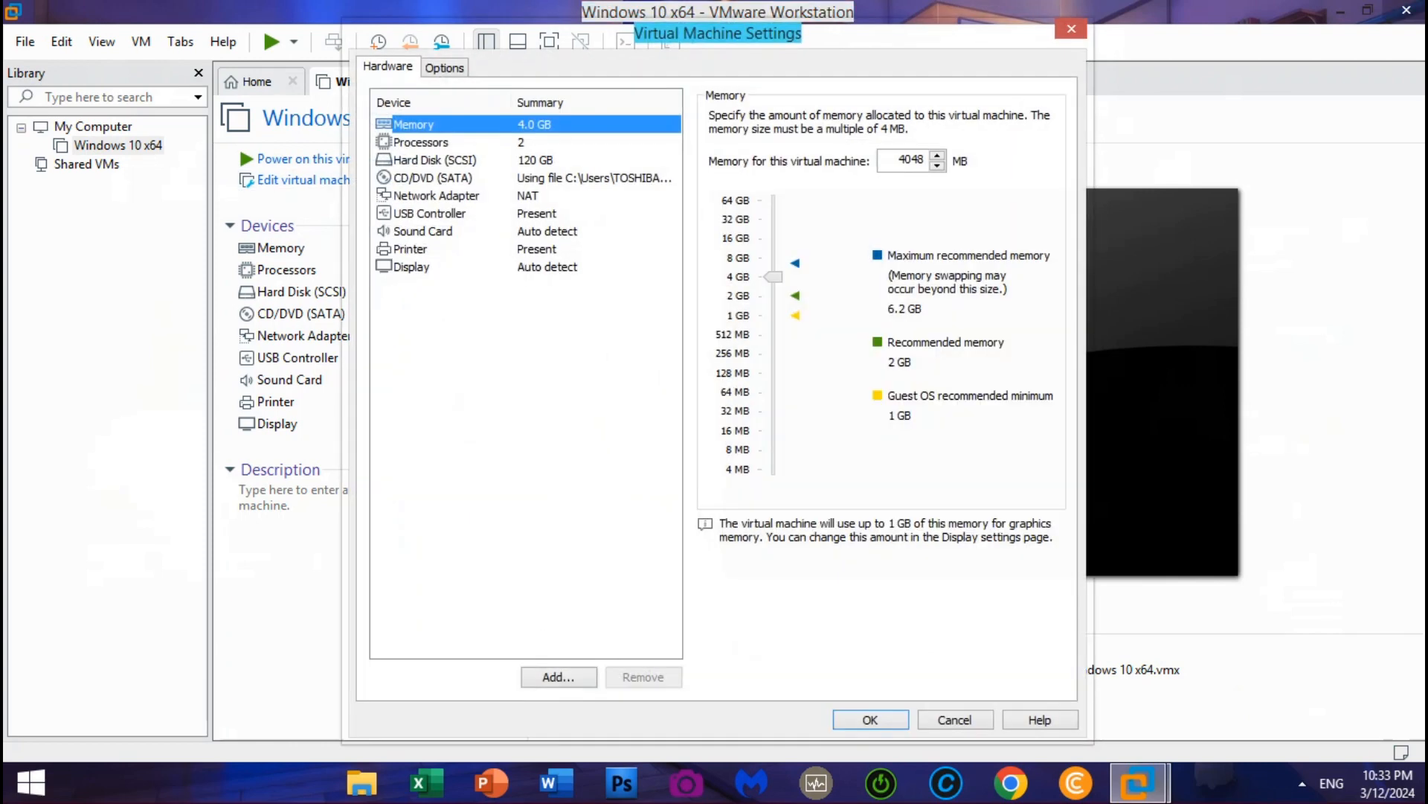
{"action": "left_click", "coordinate": [445, 67]}
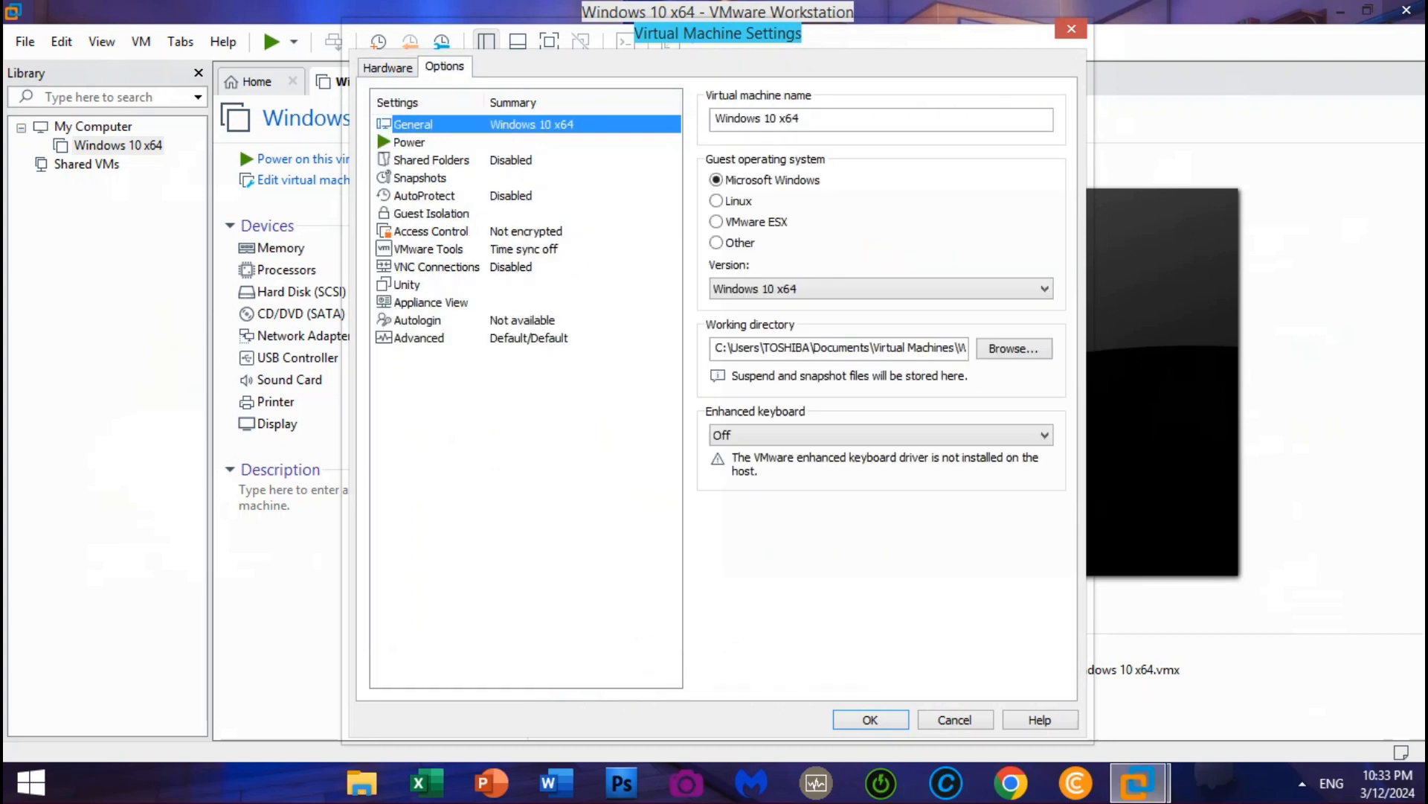
{"action": "left_click", "coordinate": [419, 338]}
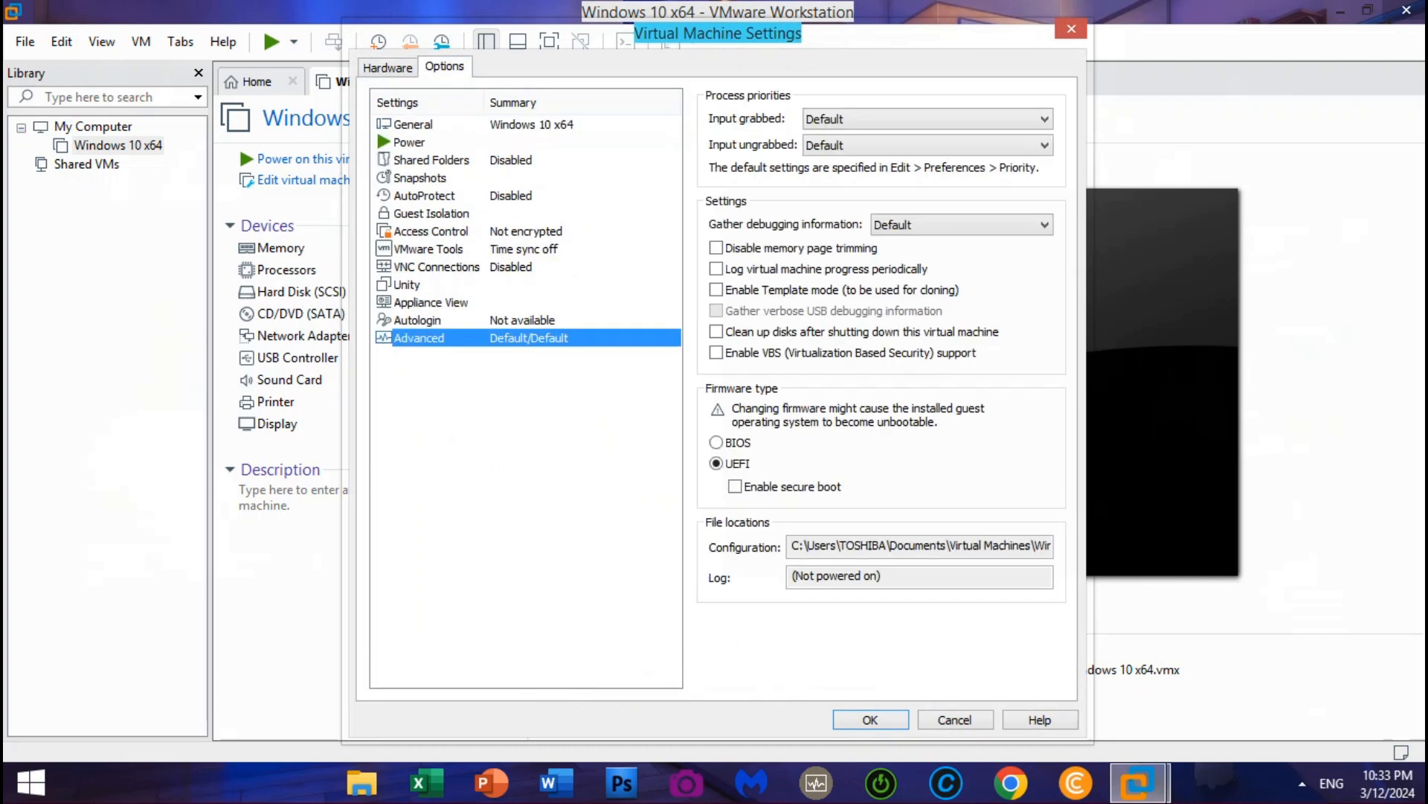
{"action": "left_click", "coordinate": [717, 443]}
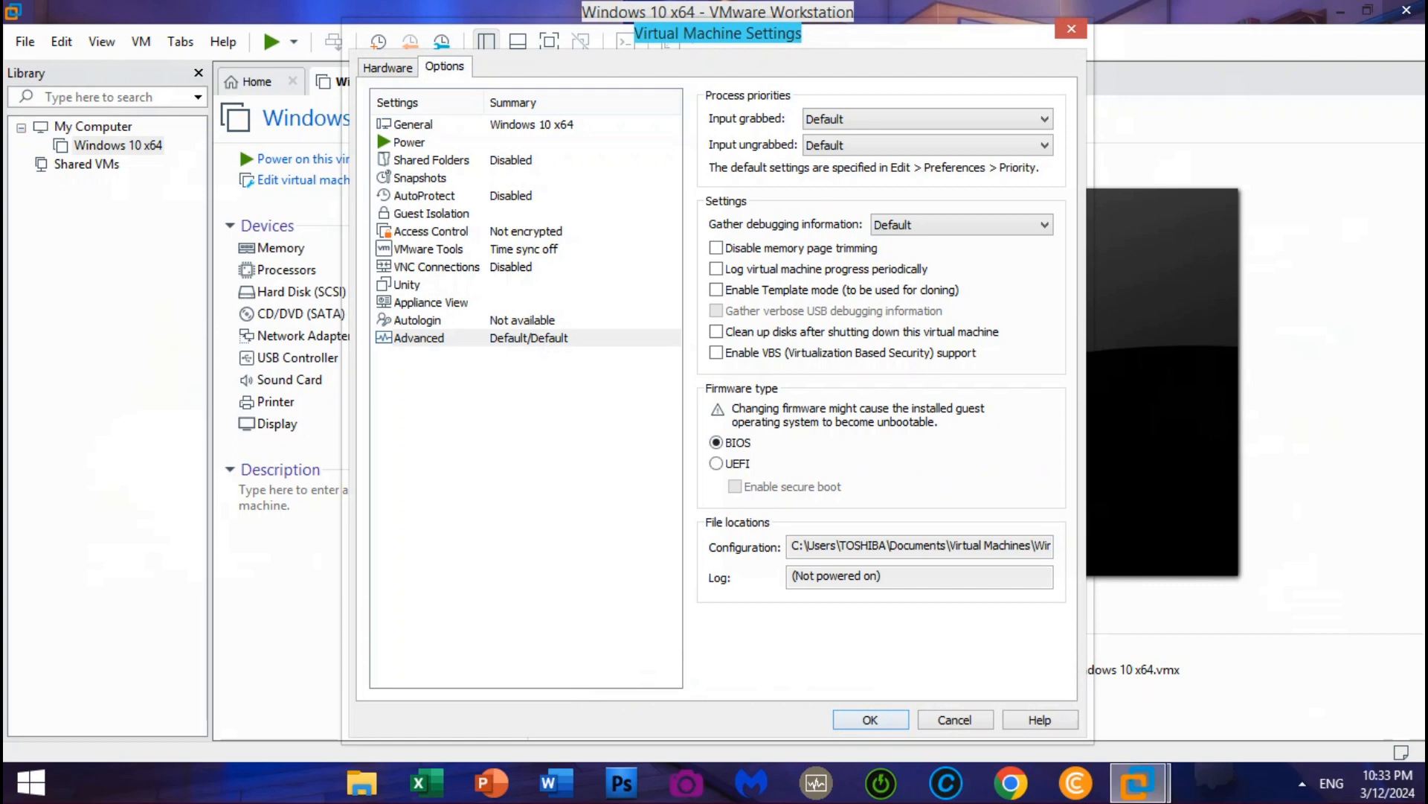
{"action": "left_click", "coordinate": [871, 720]}
Power on the VM and boot Windows 10 Setup (64-bit) from Windows Boot Manager
{"action": "left_click", "coordinate": [339, 159]}
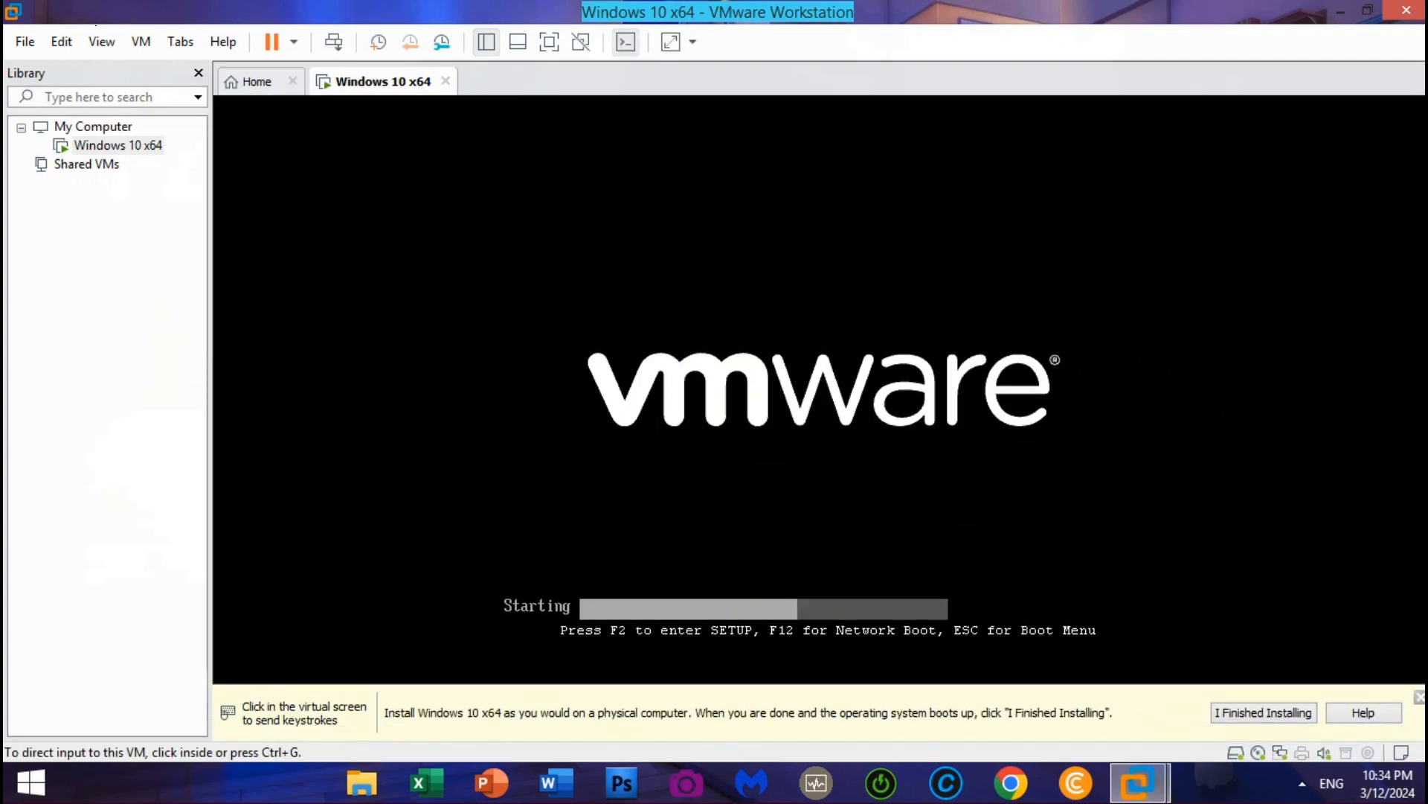
{"action": "key", "text": "ctrl+g"}
{"action": "key", "text": "Down"}
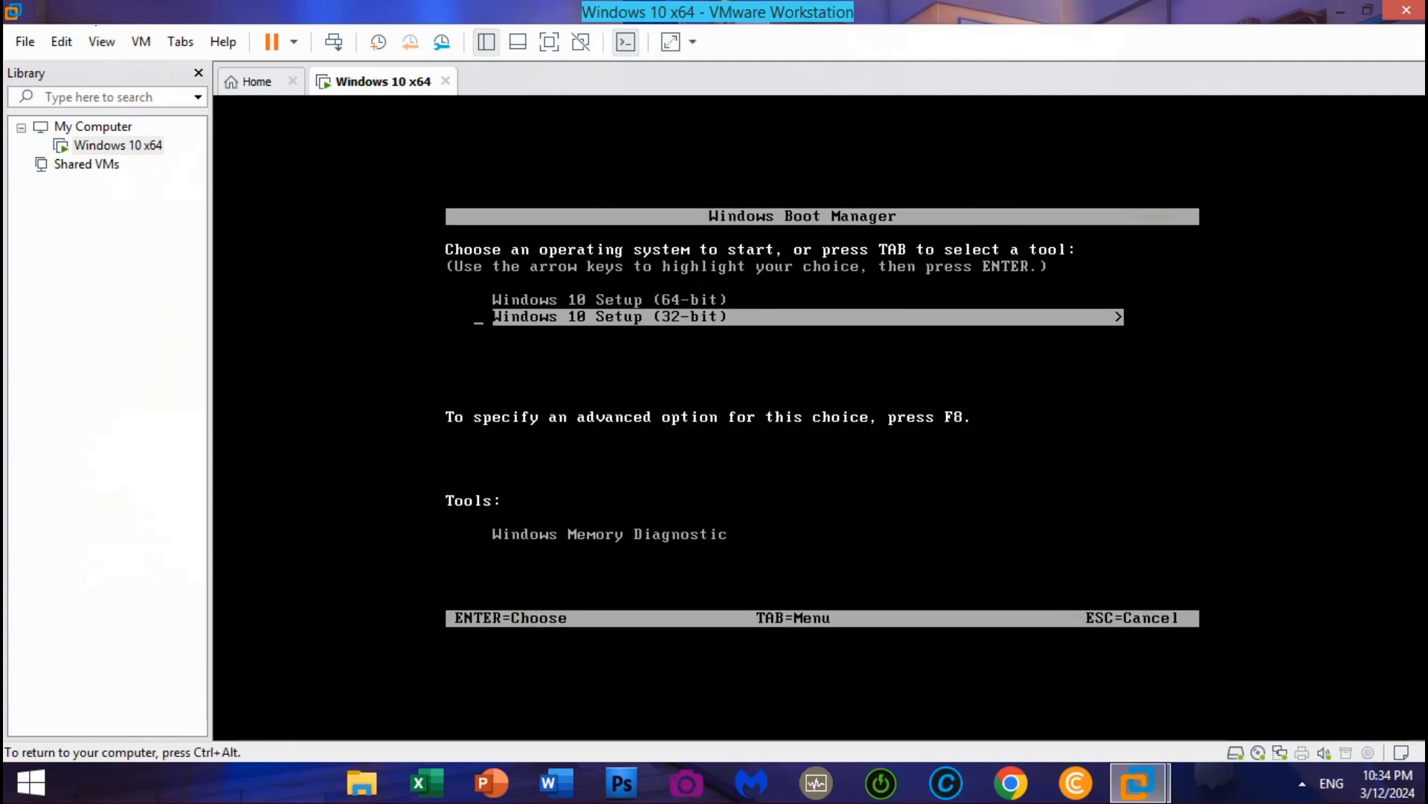
{"action": "key", "text": "Up"}
{"action": "key", "text": "Return"}
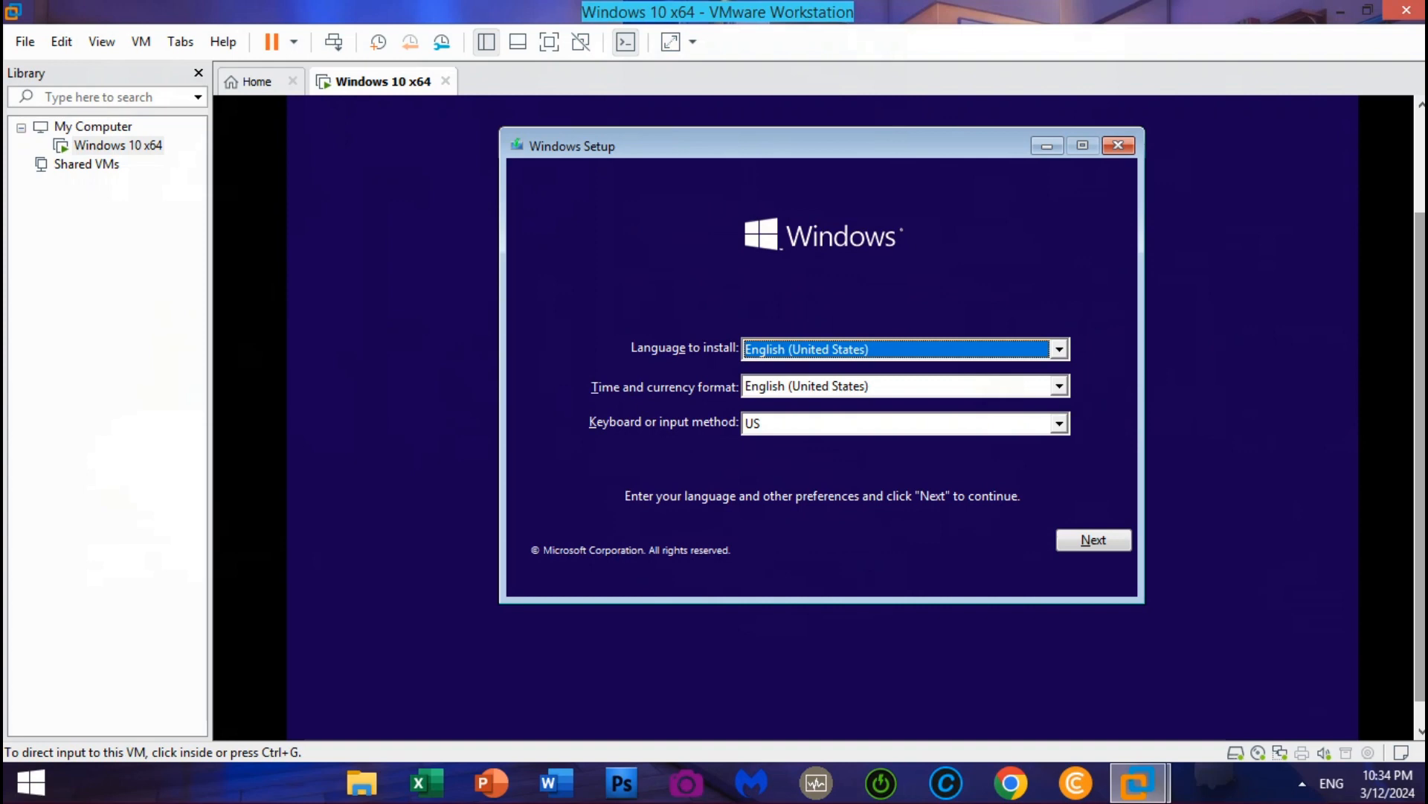
Start Windows Setup with default language, no product key, Windows 10 Home, and accept the license
{"action": "left_click", "coordinate": [1078, 534]}
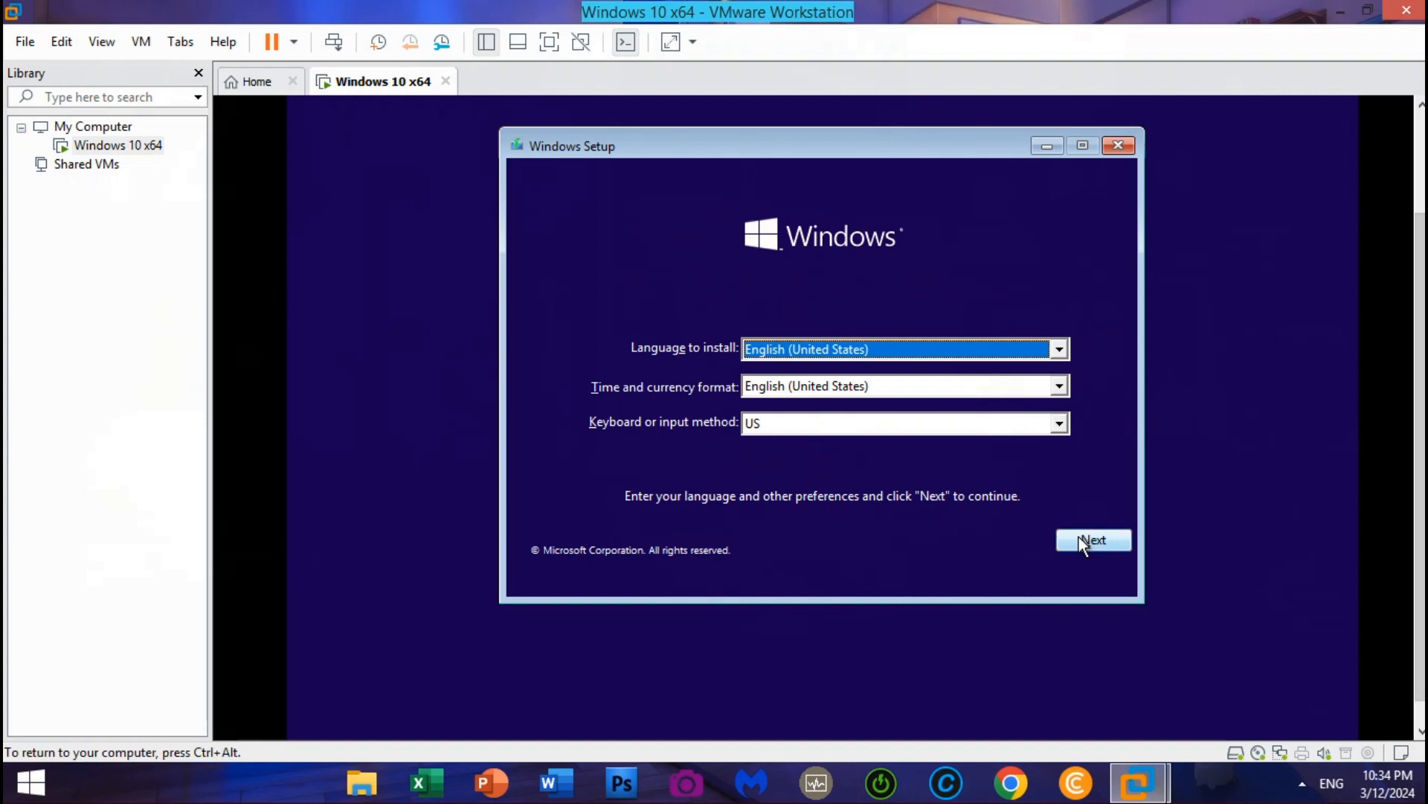
{"action": "left_click", "coordinate": [1082, 543]}
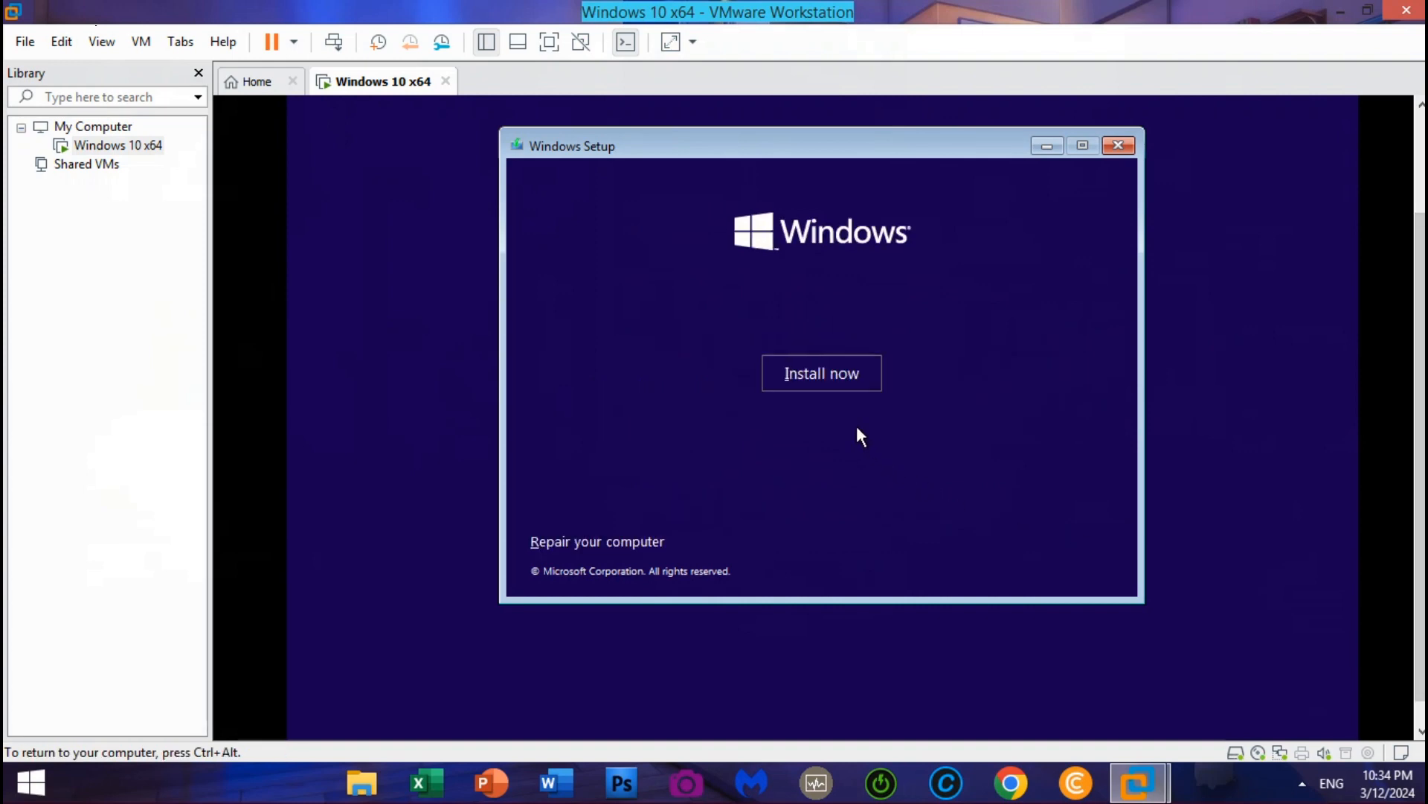
{"action": "left_click", "coordinate": [836, 384]}
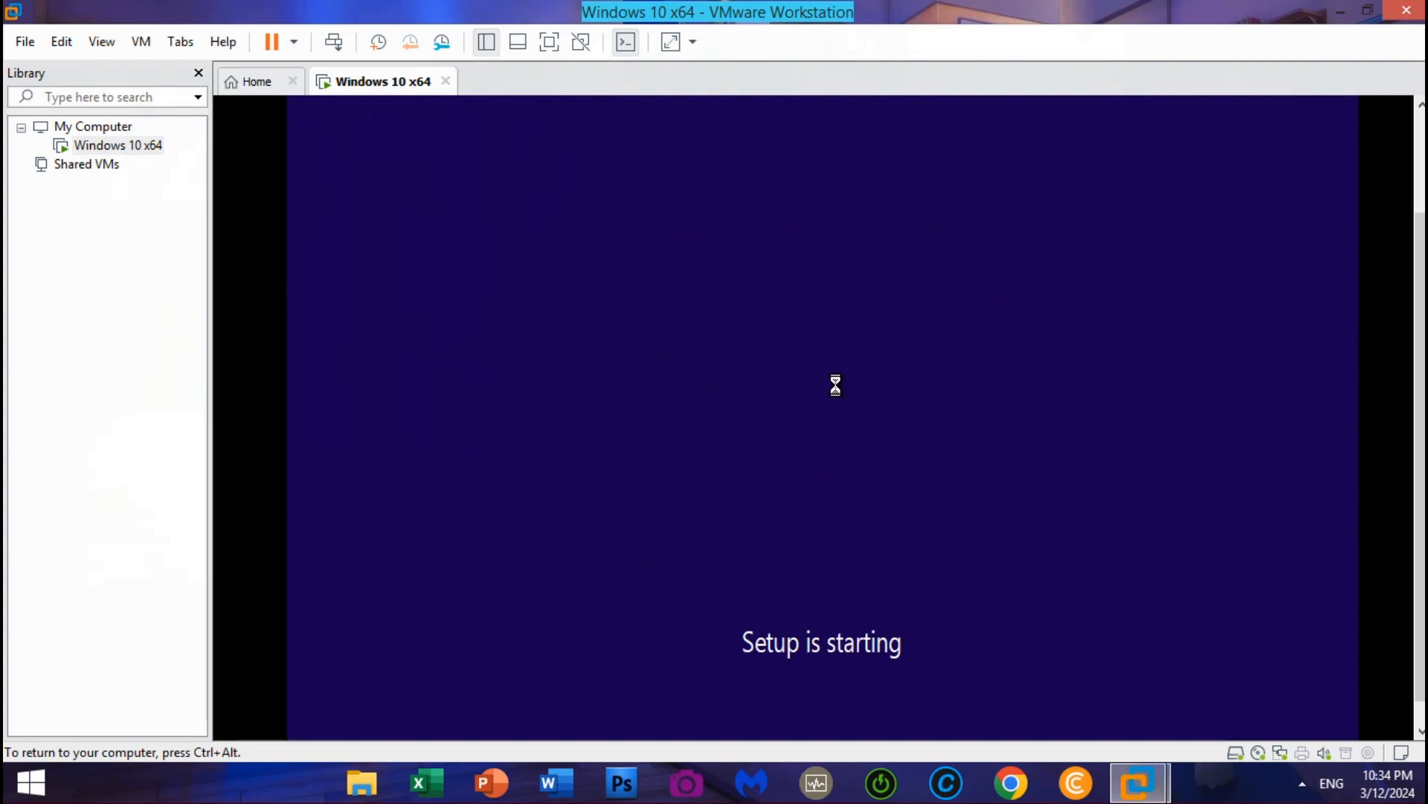
{"action": "left_click", "coordinate": [923, 620]}
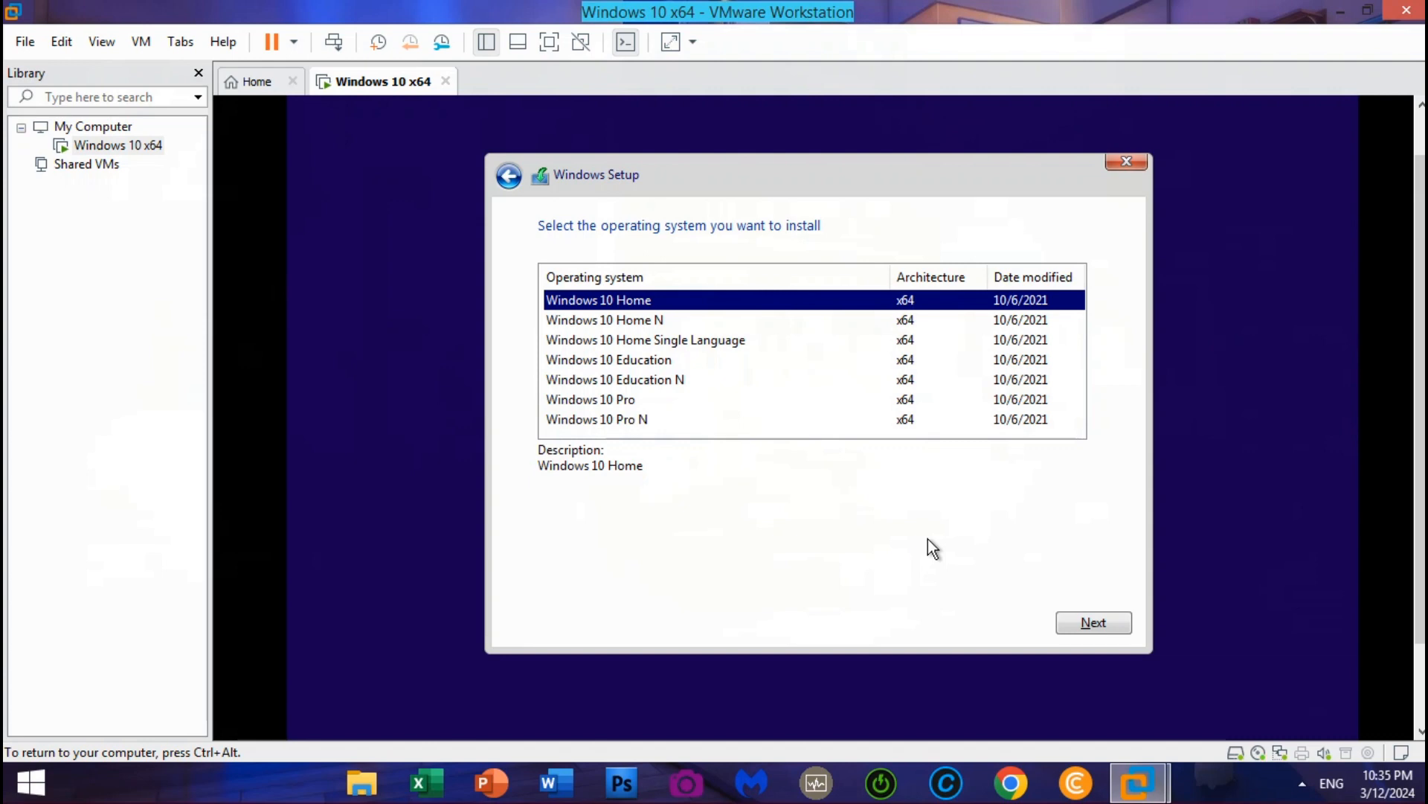
{"action": "left_click", "coordinate": [983, 321]}
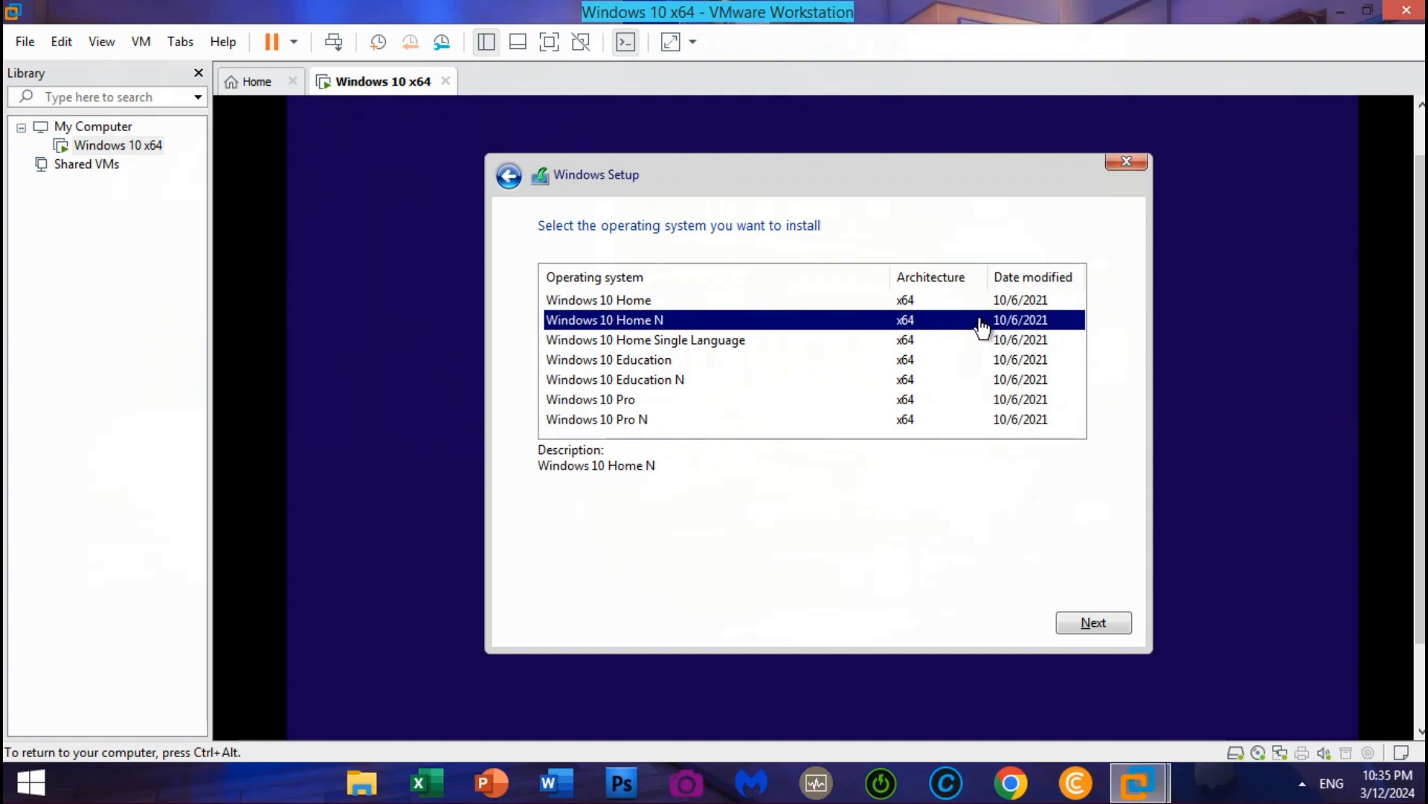
{"action": "left_click", "coordinate": [860, 303]}
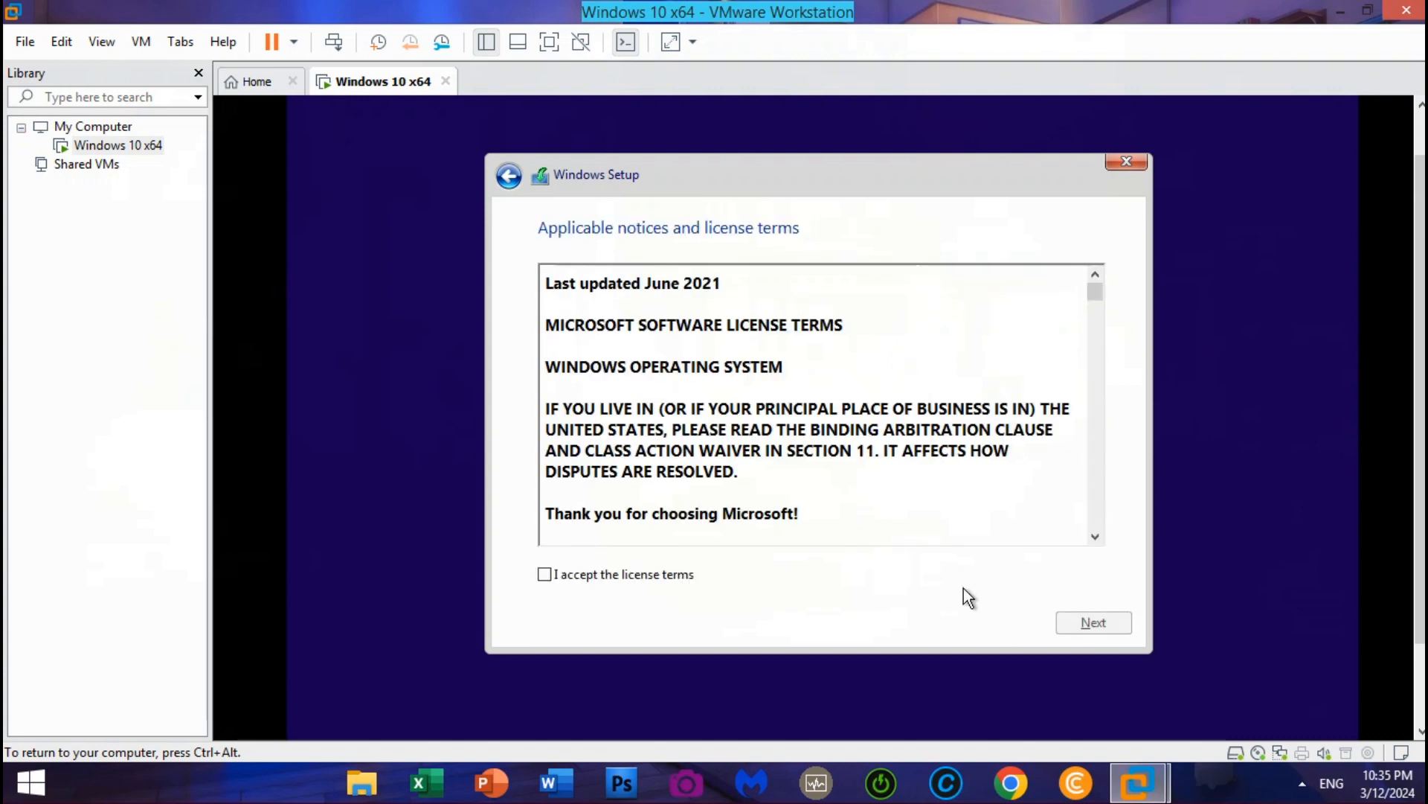
{"action": "left_click", "coordinate": [633, 566]}
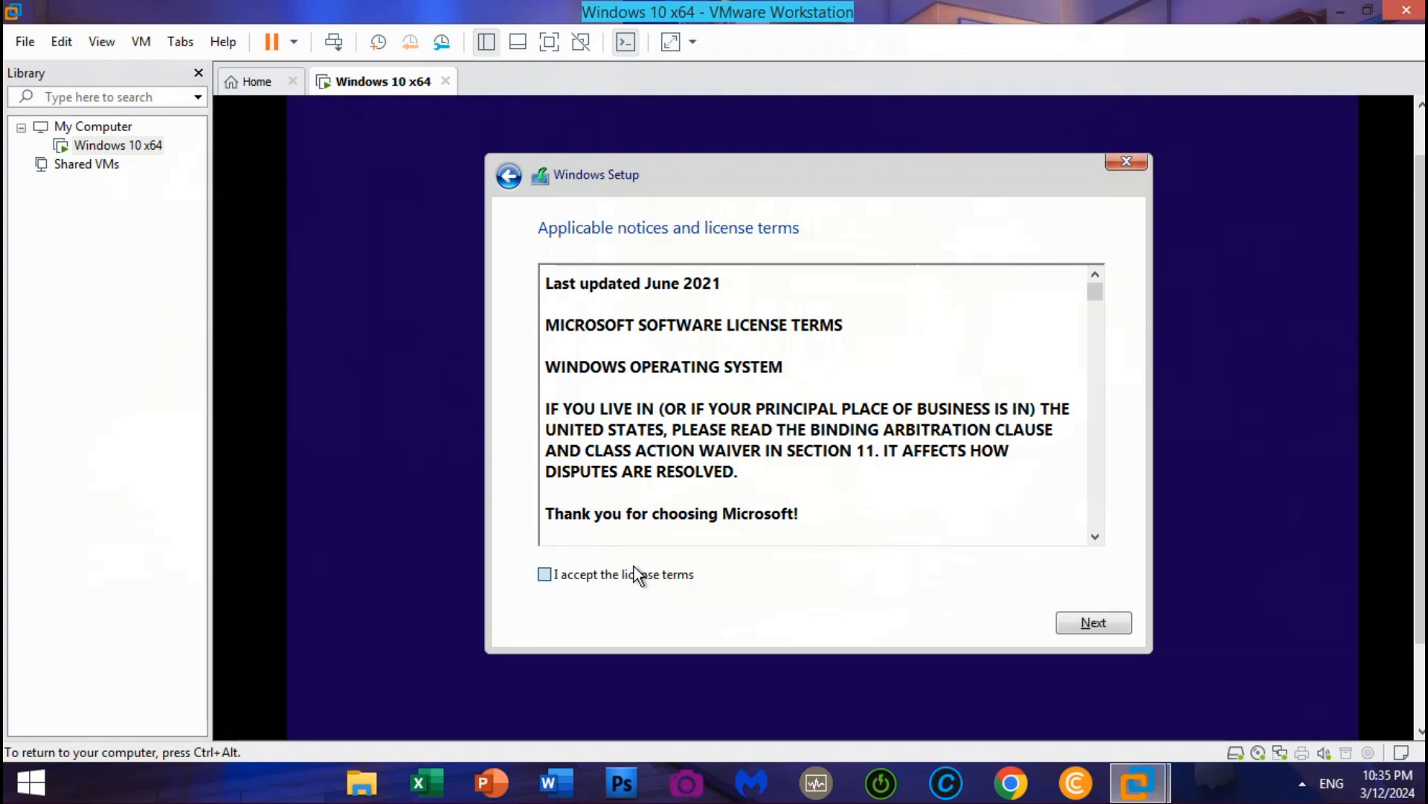
Run a Custom install onto the unallocated 120 GB Drive 0 and restart when finished
{"action": "left_click", "coordinate": [1116, 622]}
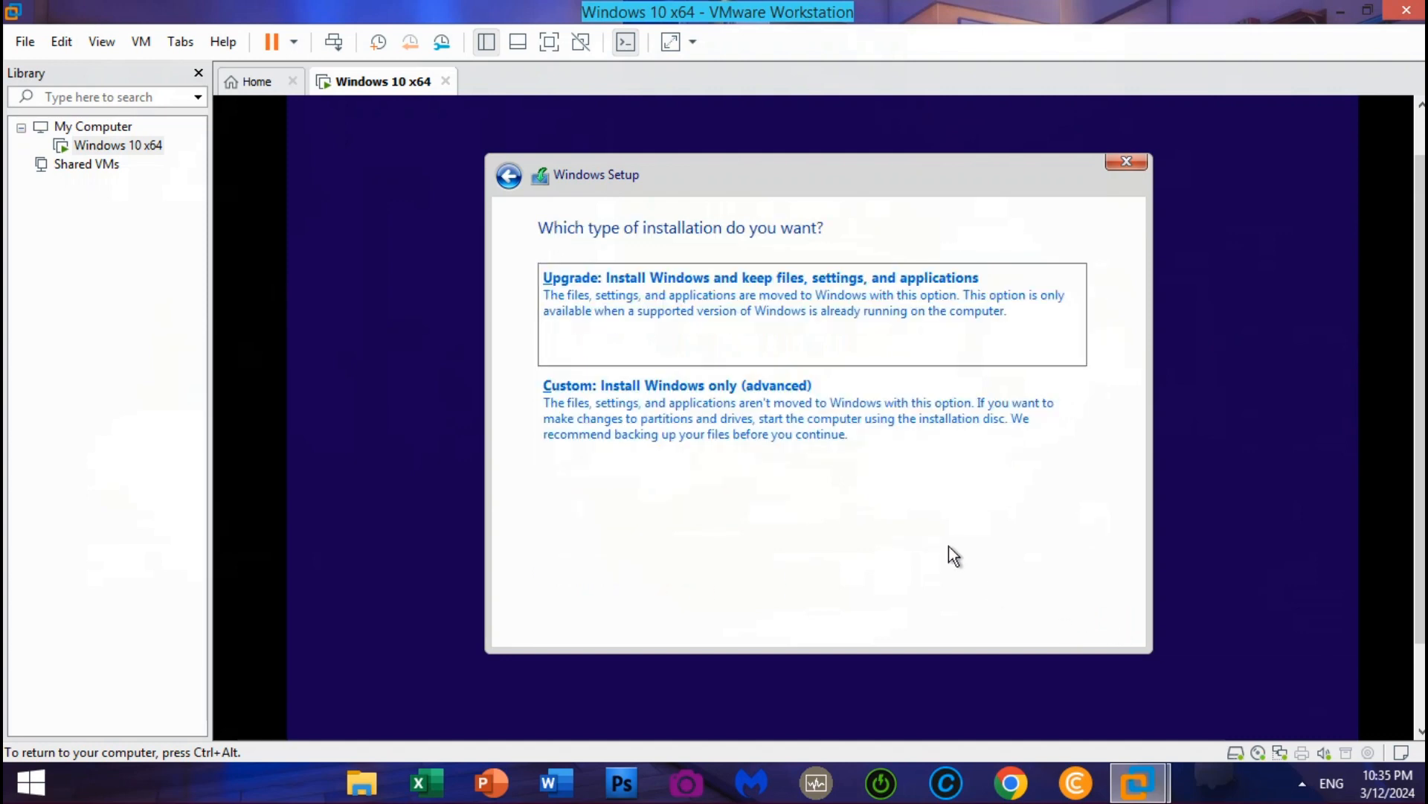
{"action": "left_click", "coordinate": [820, 457]}
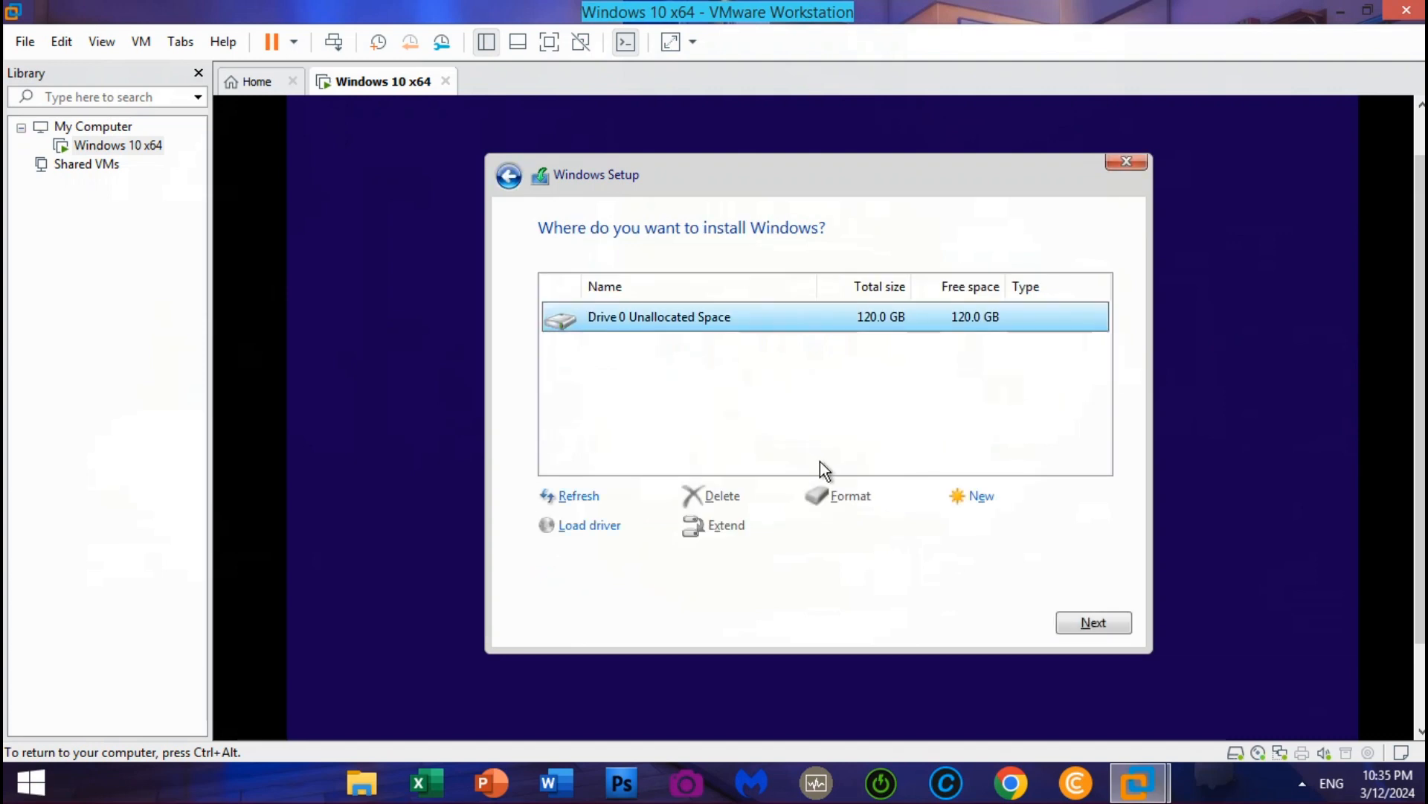
{"action": "left_click", "coordinate": [1071, 624]}
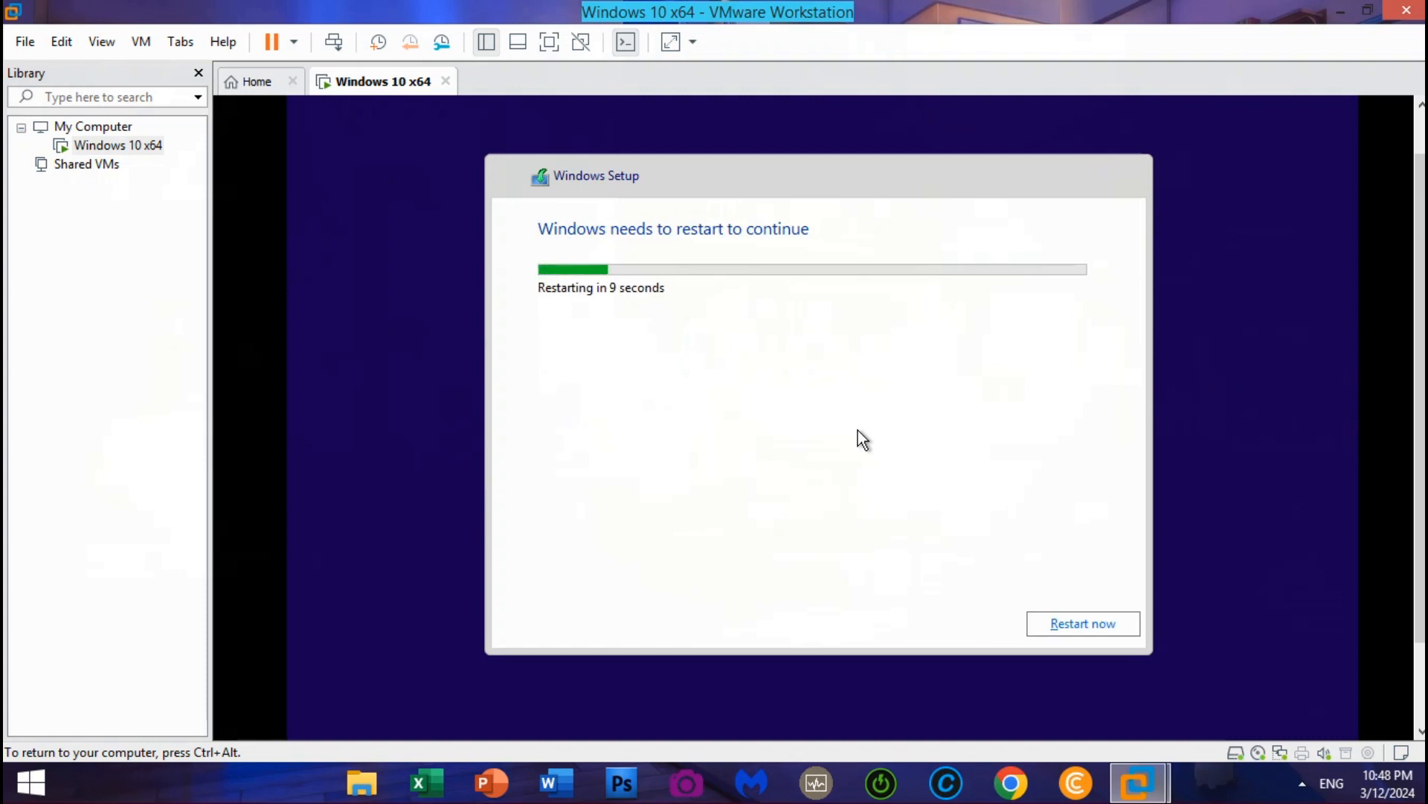
{"action": "left_click", "coordinate": [1042, 628]}
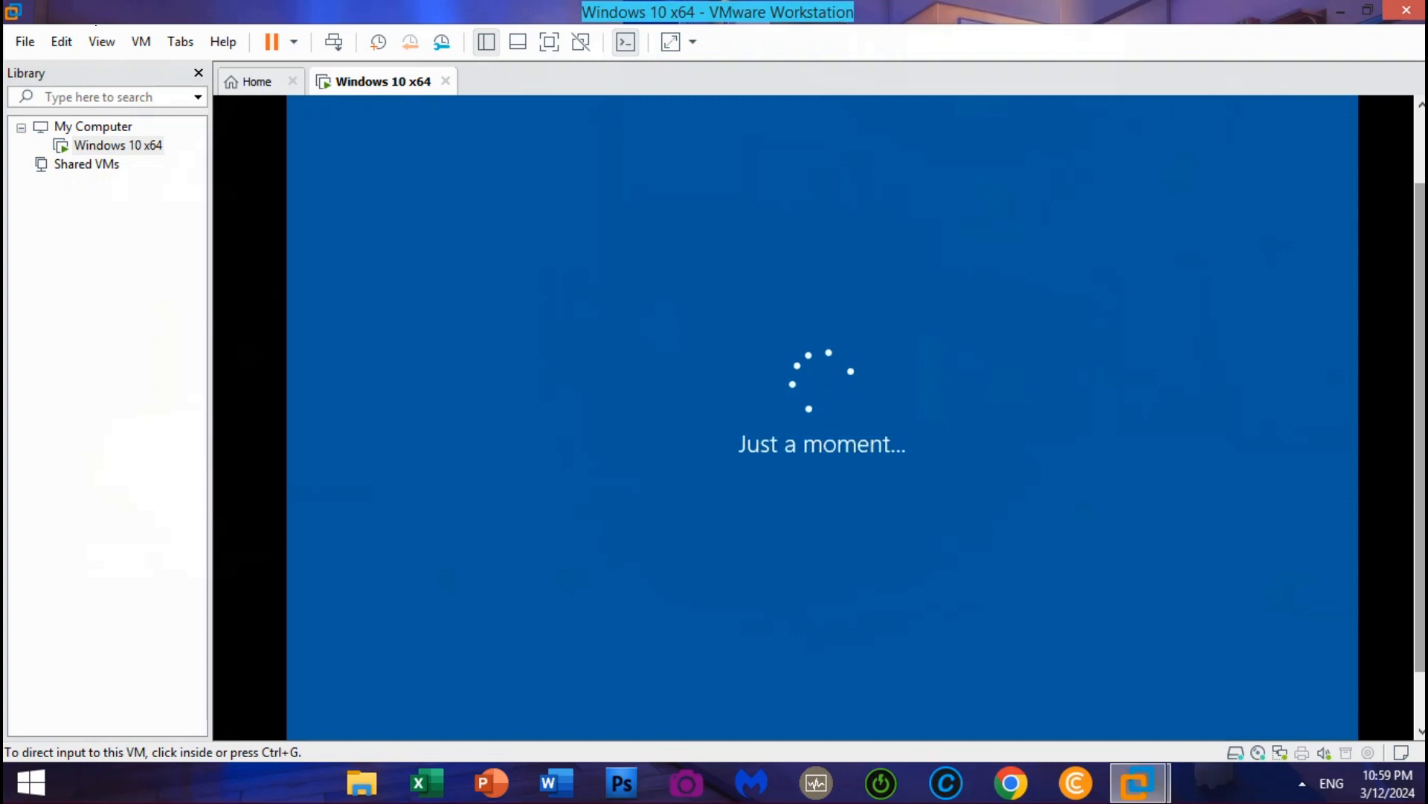
In full screen, confirm United States region and US keyboard, skipping a second layout
{"action": "key", "text": "ctrl+alt+Return"}
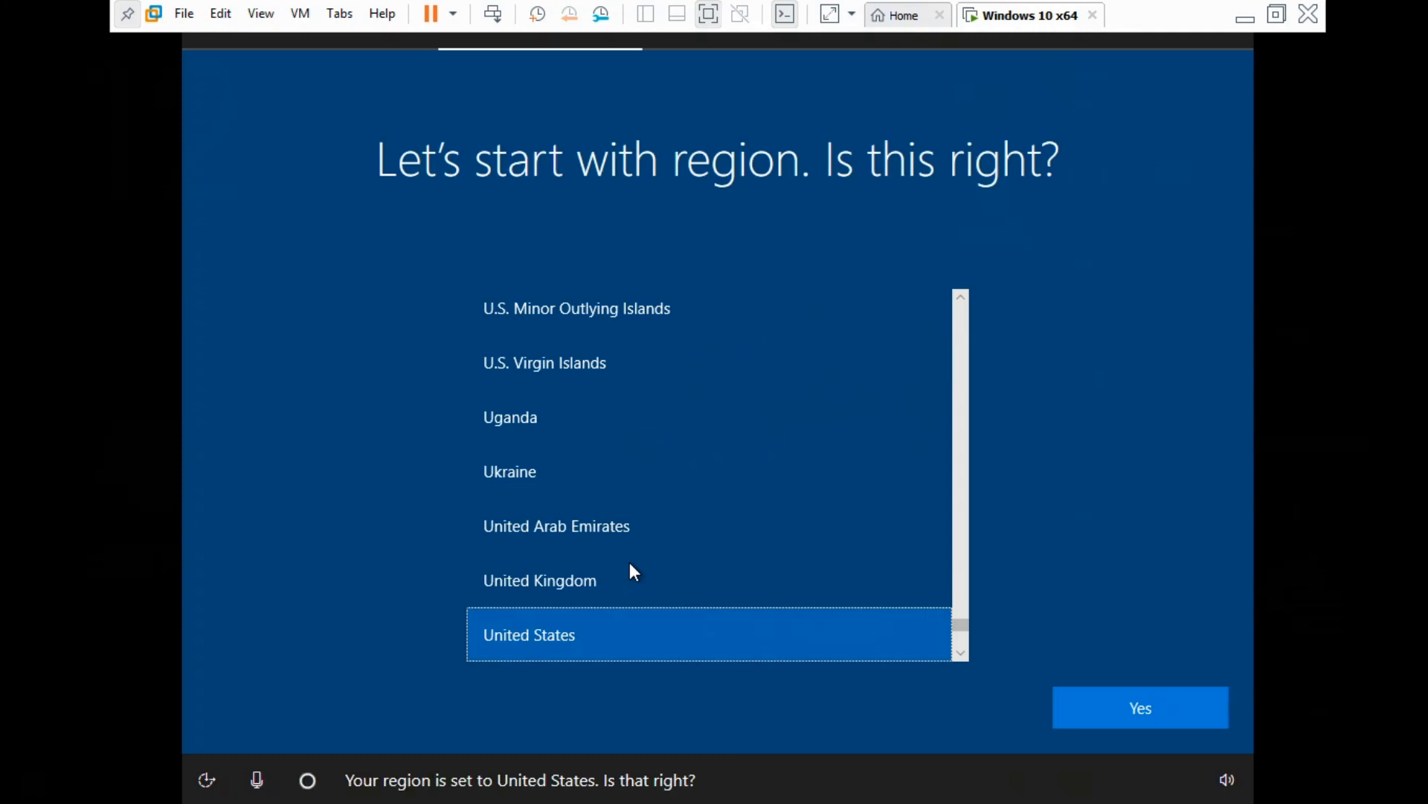
{"action": "left_click", "coordinate": [1099, 708]}
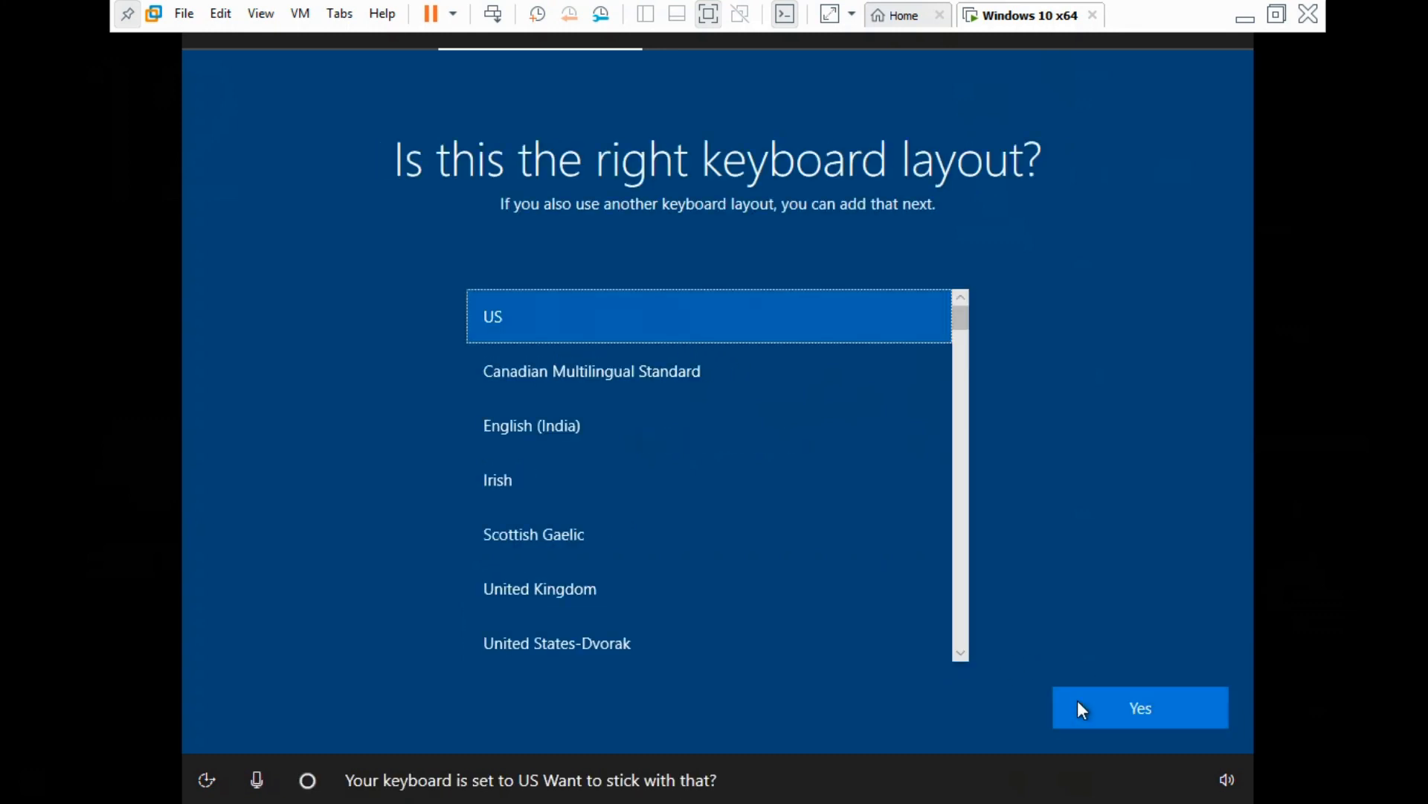
{"action": "left_click", "coordinate": [1089, 700]}
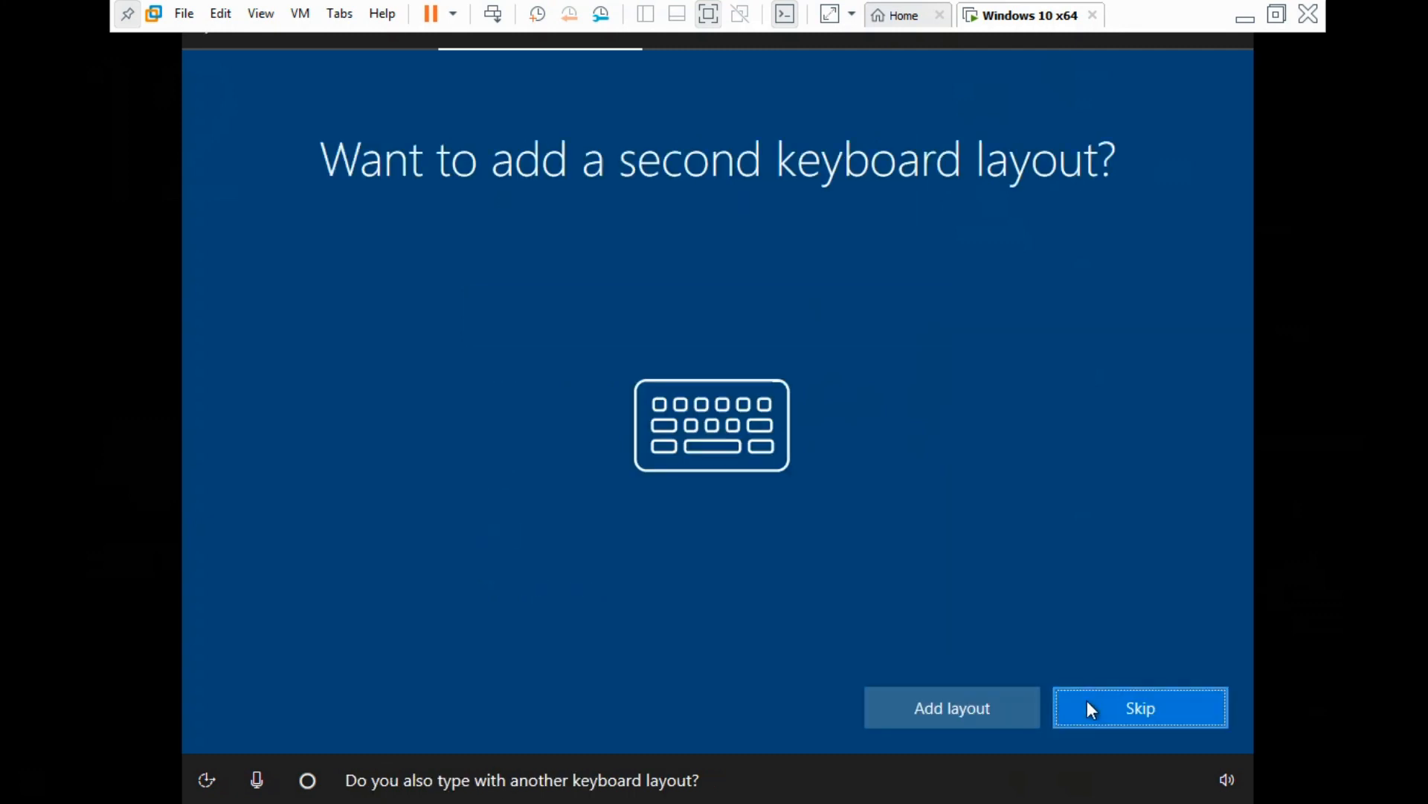
{"action": "left_click", "coordinate": [1147, 721]}
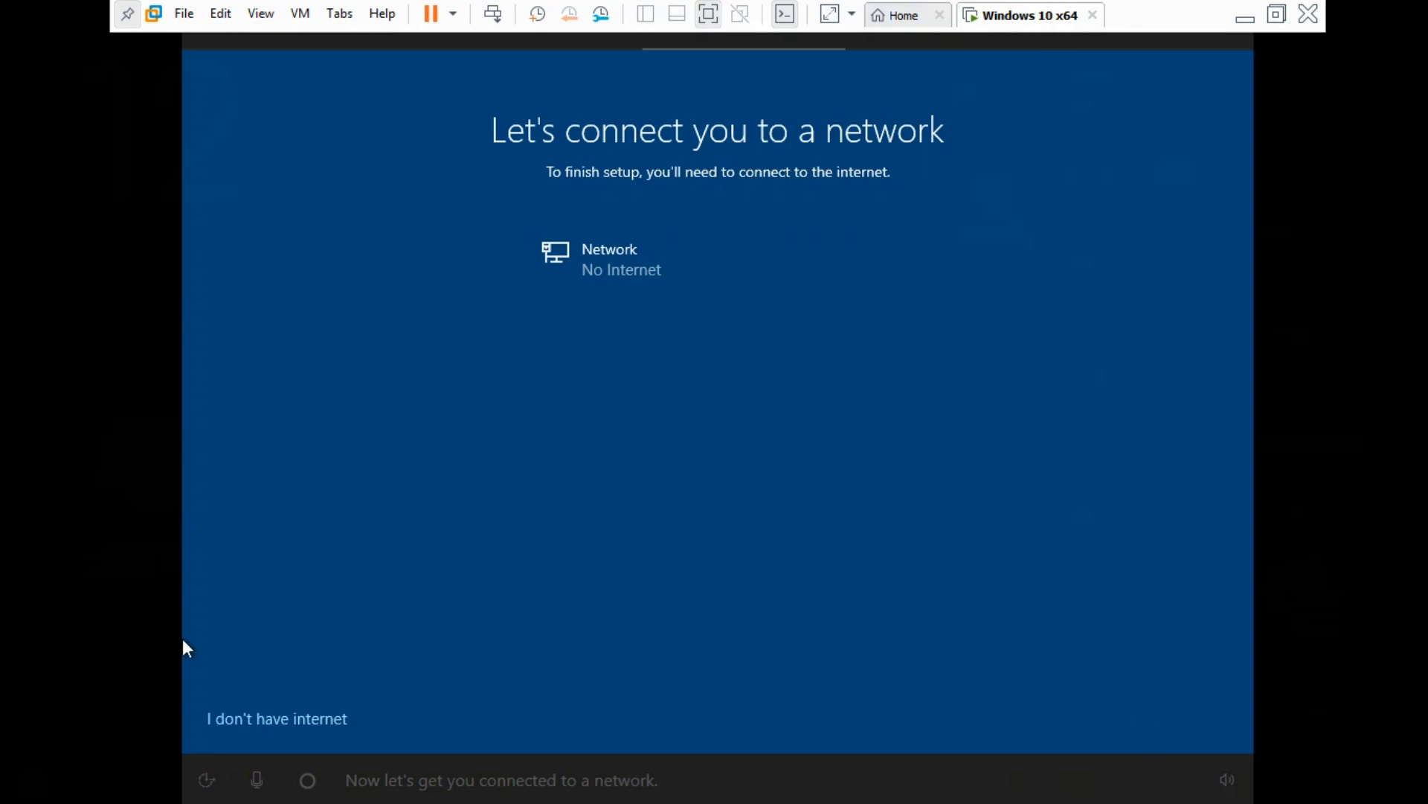
Choose limited offline setup and create local account WiN10 with a password and security questions
{"action": "left_click", "coordinate": [287, 721]}
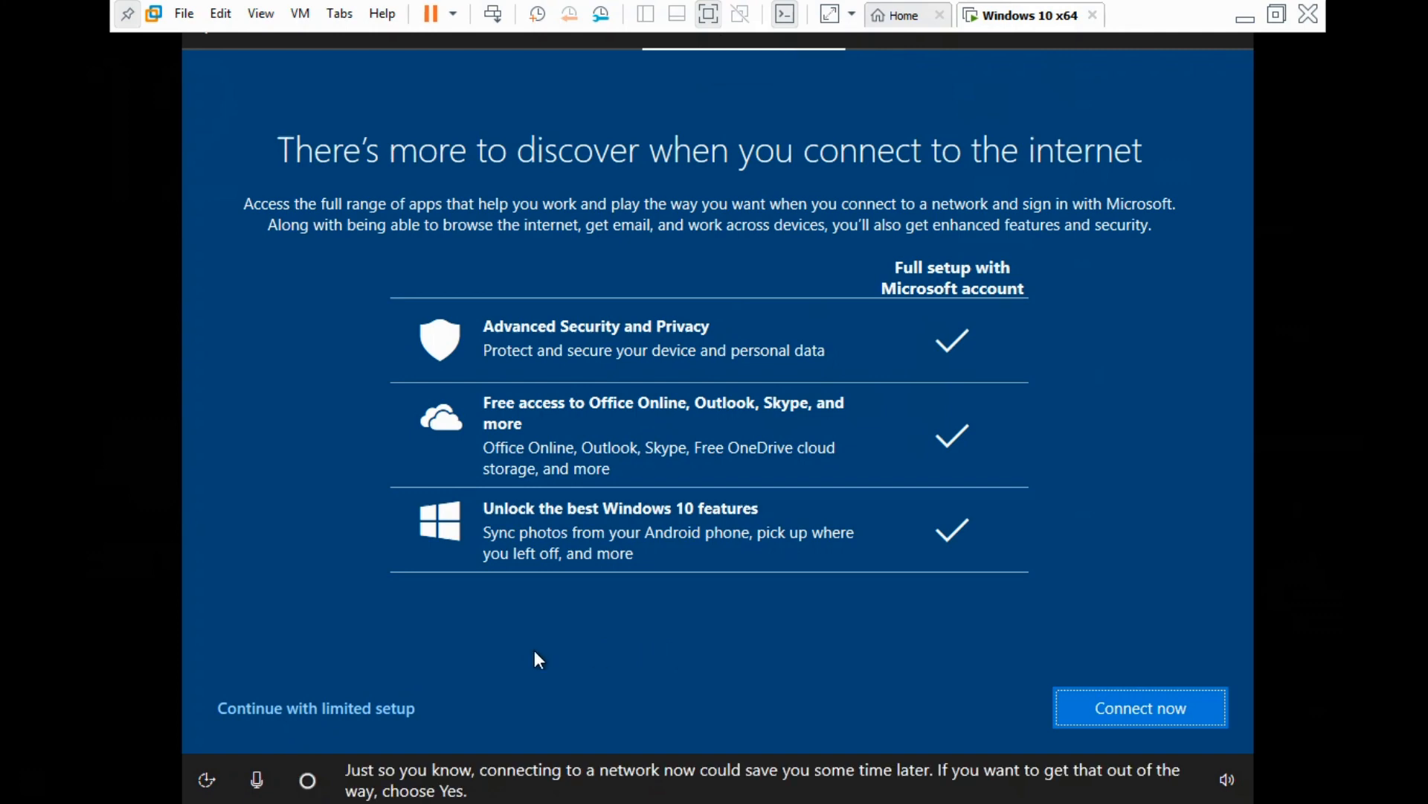
{"action": "left_click", "coordinate": [378, 696]}
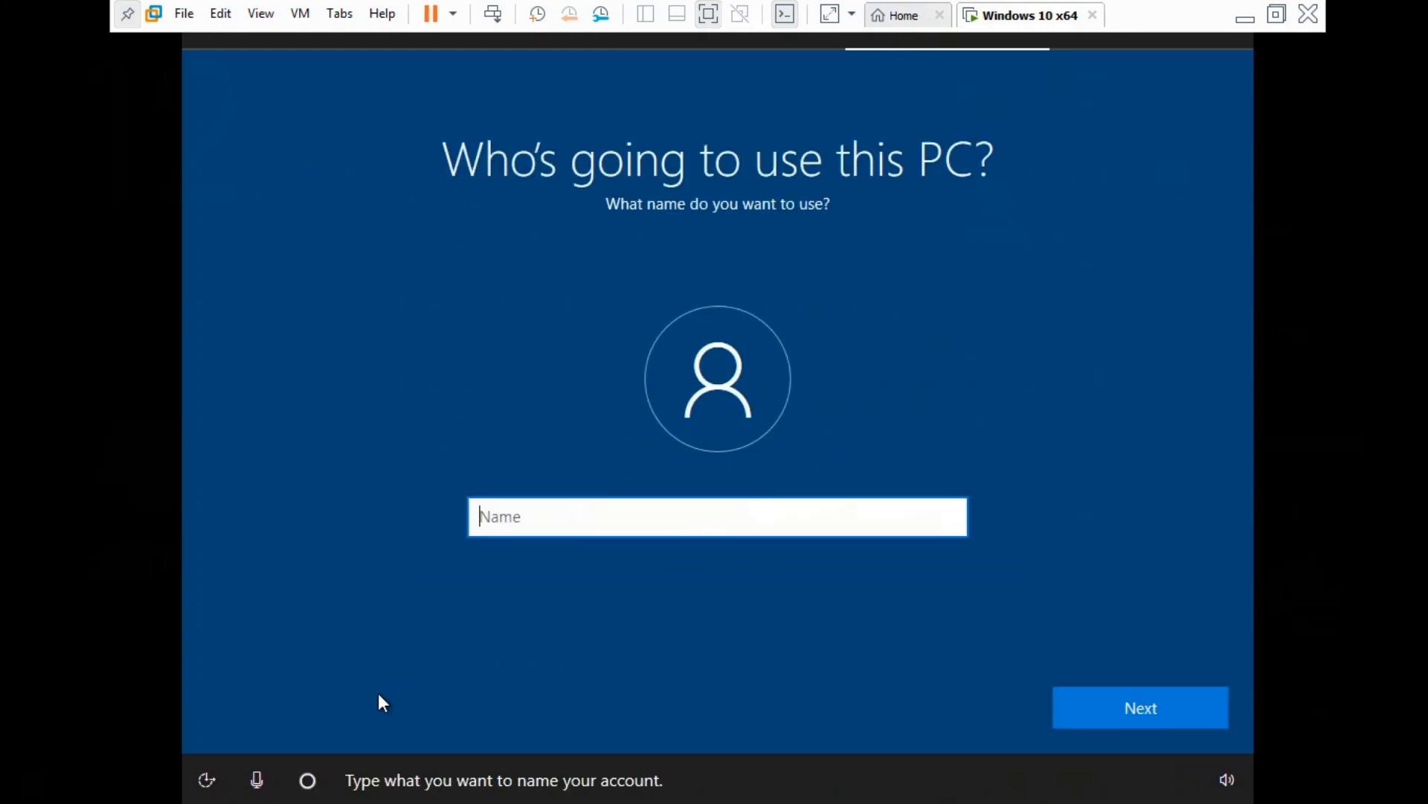
{"action": "type", "text": "WiN10"}
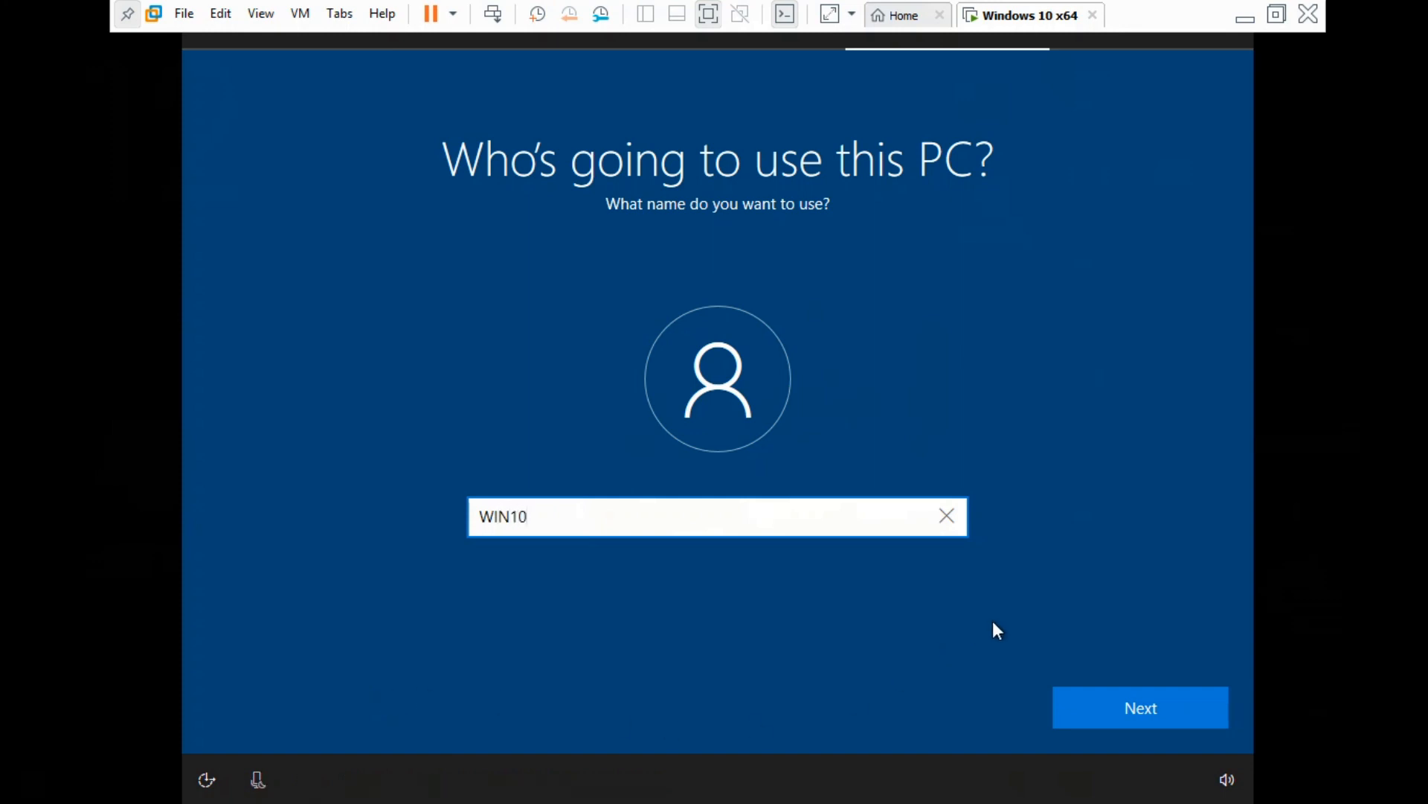
{"action": "left_click", "coordinate": [1155, 694]}
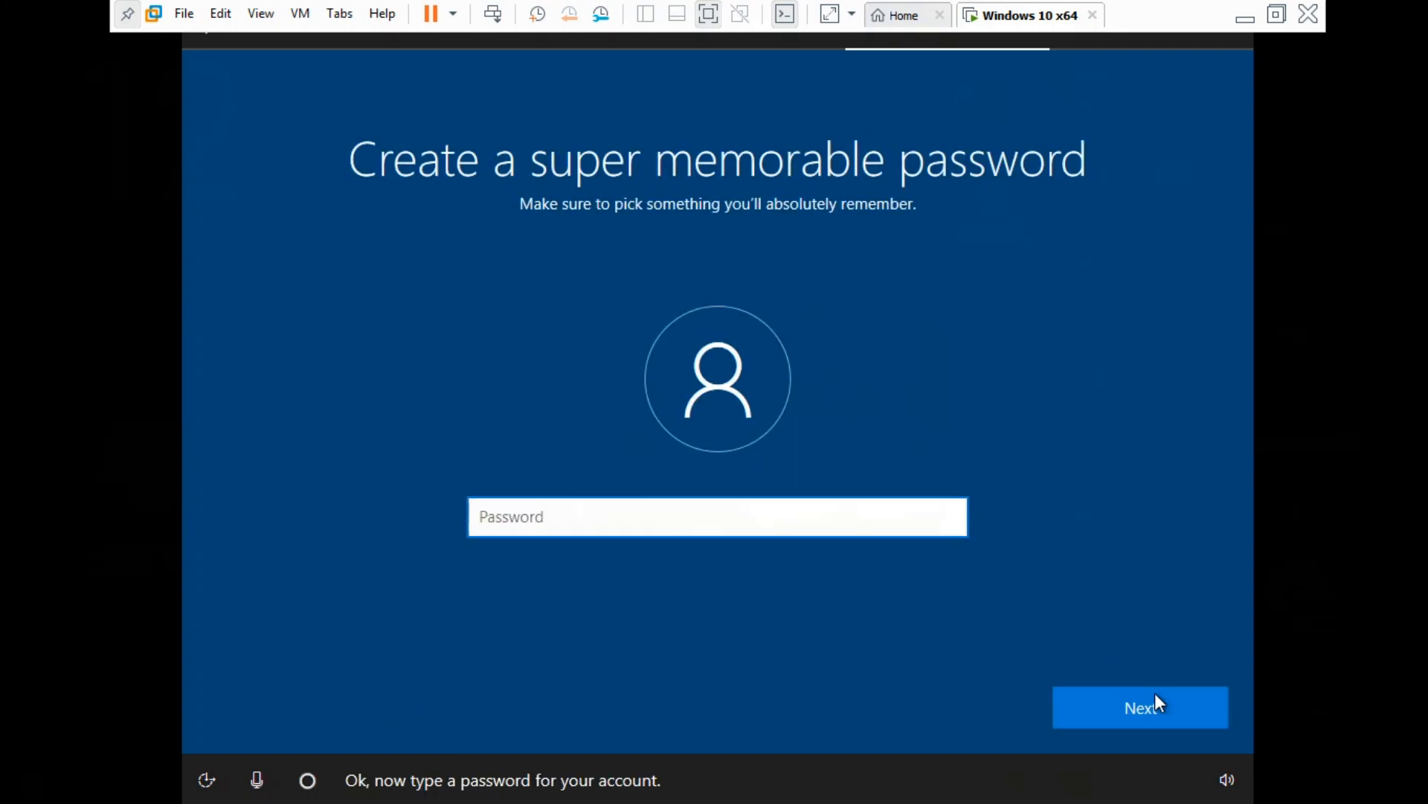
{"action": "type", "text": "pass"}
{"action": "left_click", "coordinate": [1154, 693]}
{"action": "type", "text": "pass"}
{"action": "left_click", "coordinate": [1155, 697]}
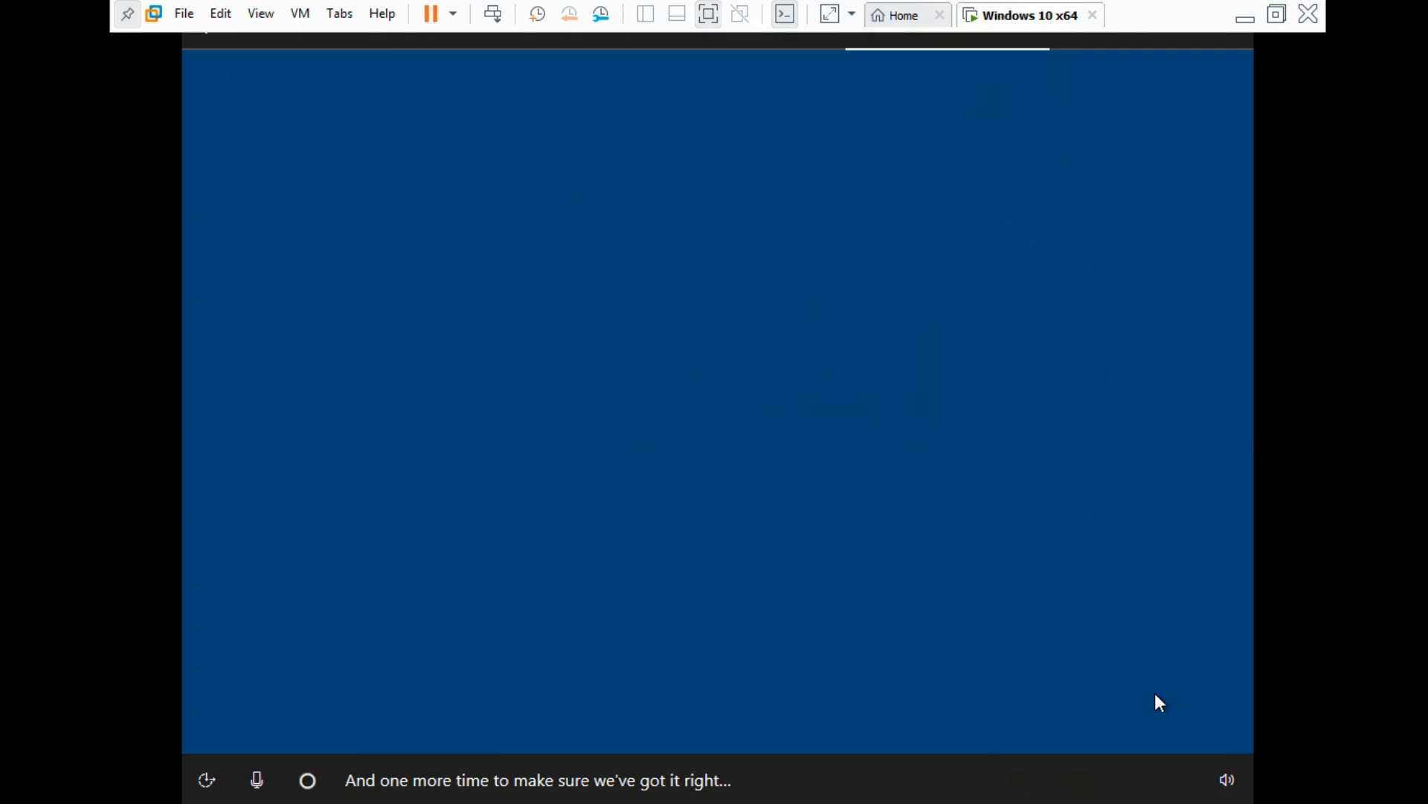
{"action": "left_click", "coordinate": [1157, 701]}
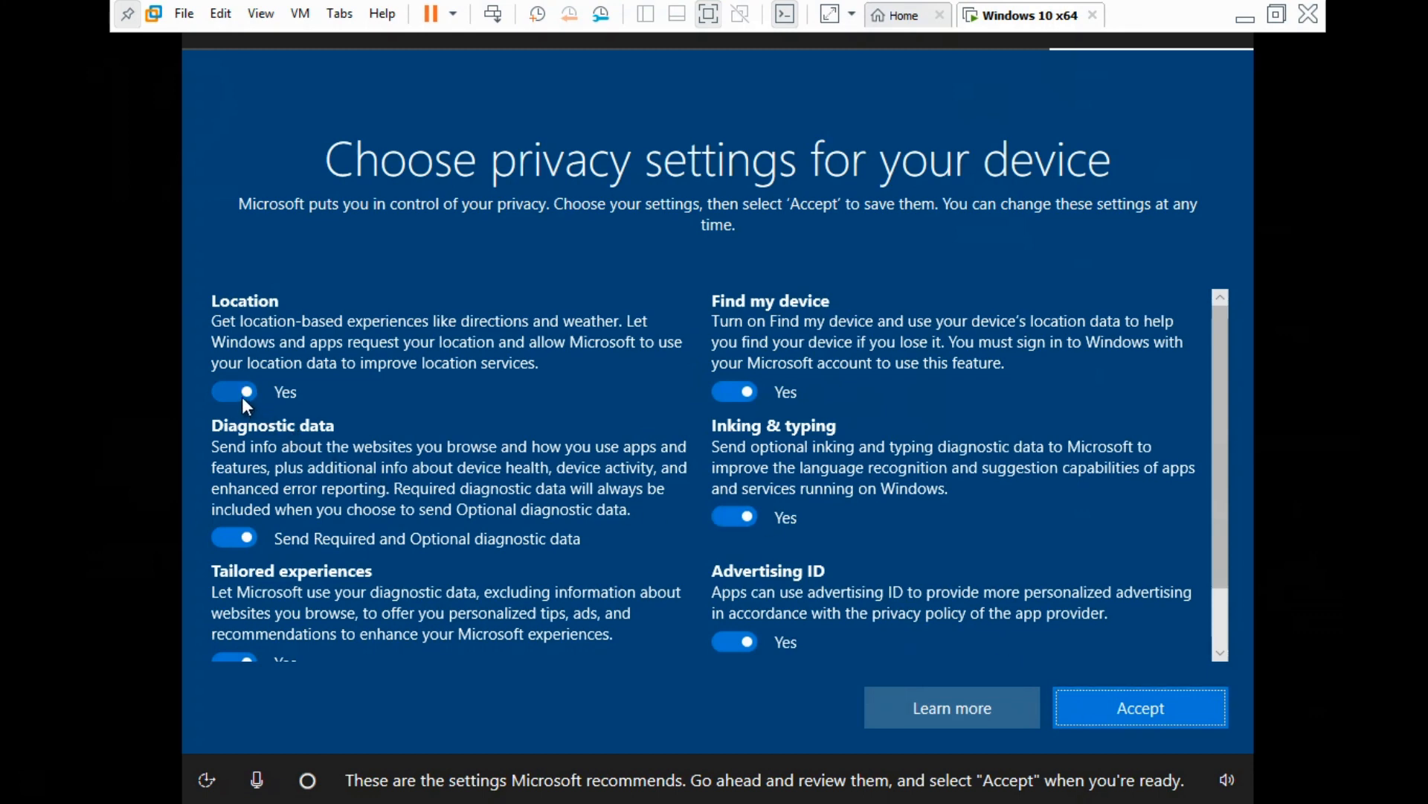
Turn off location, inking, Find my device, tailored experiences and advertising ID, send required diagnostics only, and accept
{"action": "left_click", "coordinate": [243, 396]}
{"action": "left_click", "coordinate": [248, 536]}
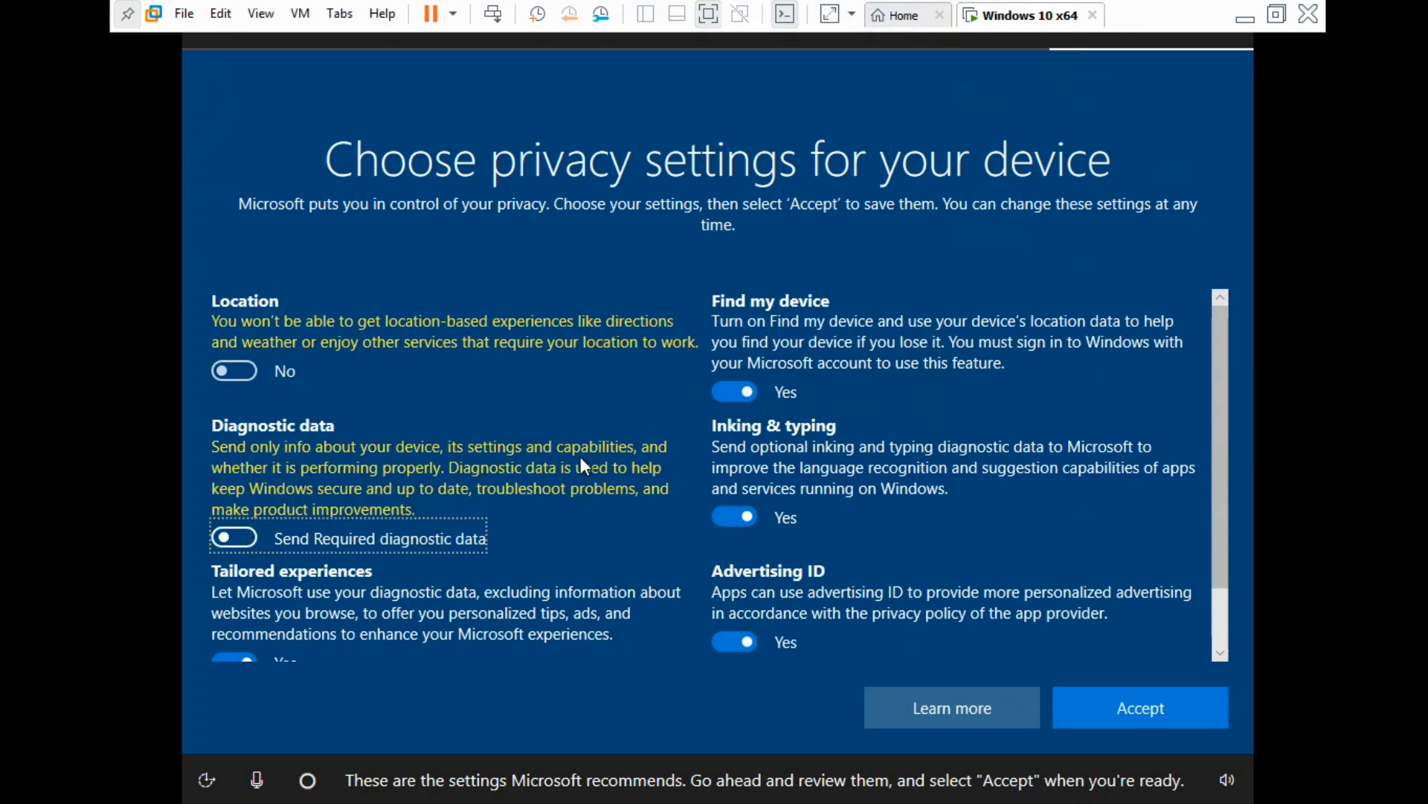
{"action": "left_click", "coordinate": [729, 516]}
{"action": "left_click", "coordinate": [740, 389]}
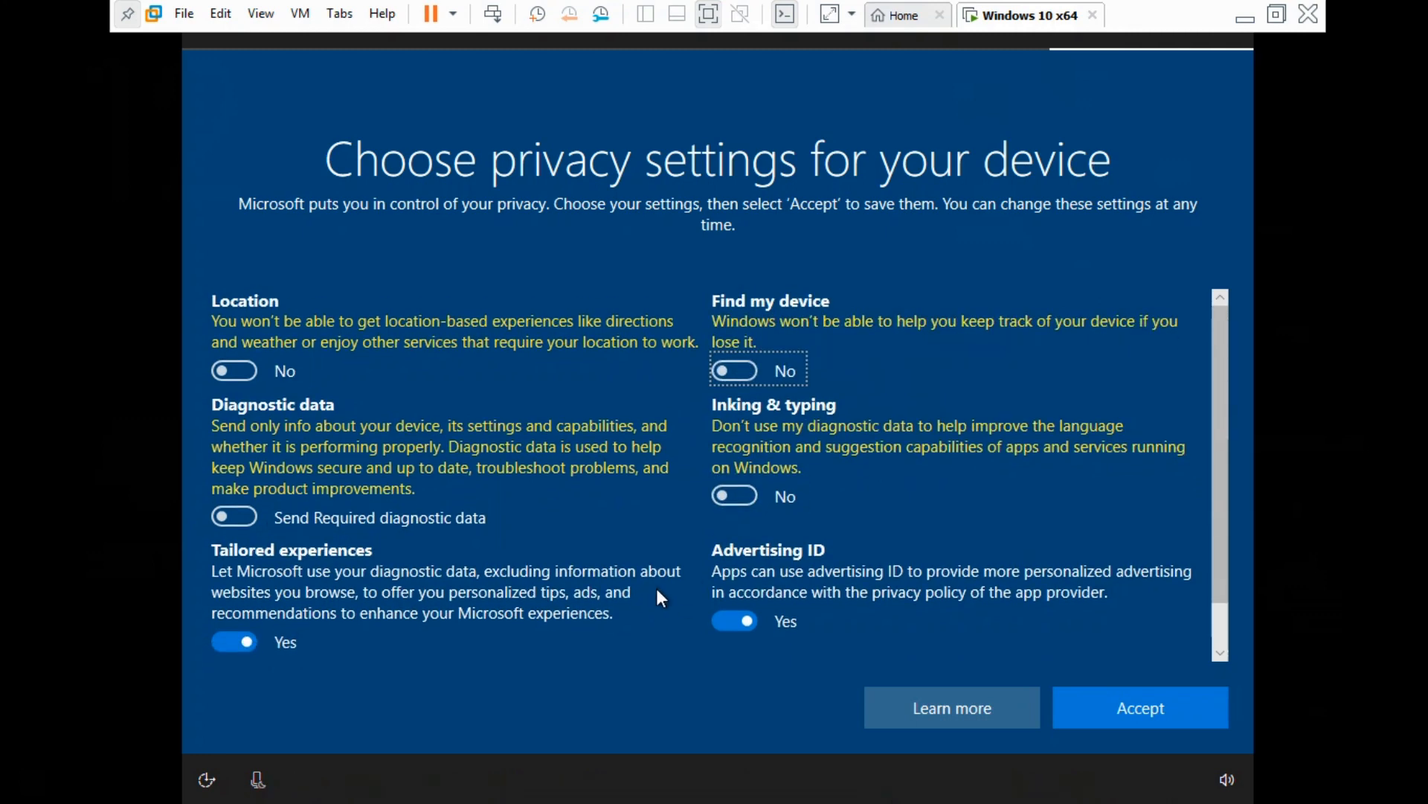
{"action": "left_click", "coordinate": [280, 643]}
{"action": "left_click", "coordinate": [761, 620]}
{"action": "scroll", "coordinate": [1233, 506], "scroll_direction": "down", "scroll_amount": 2}
{"action": "scroll", "coordinate": [1239, 568], "scroll_direction": "down", "scroll_amount": 2}
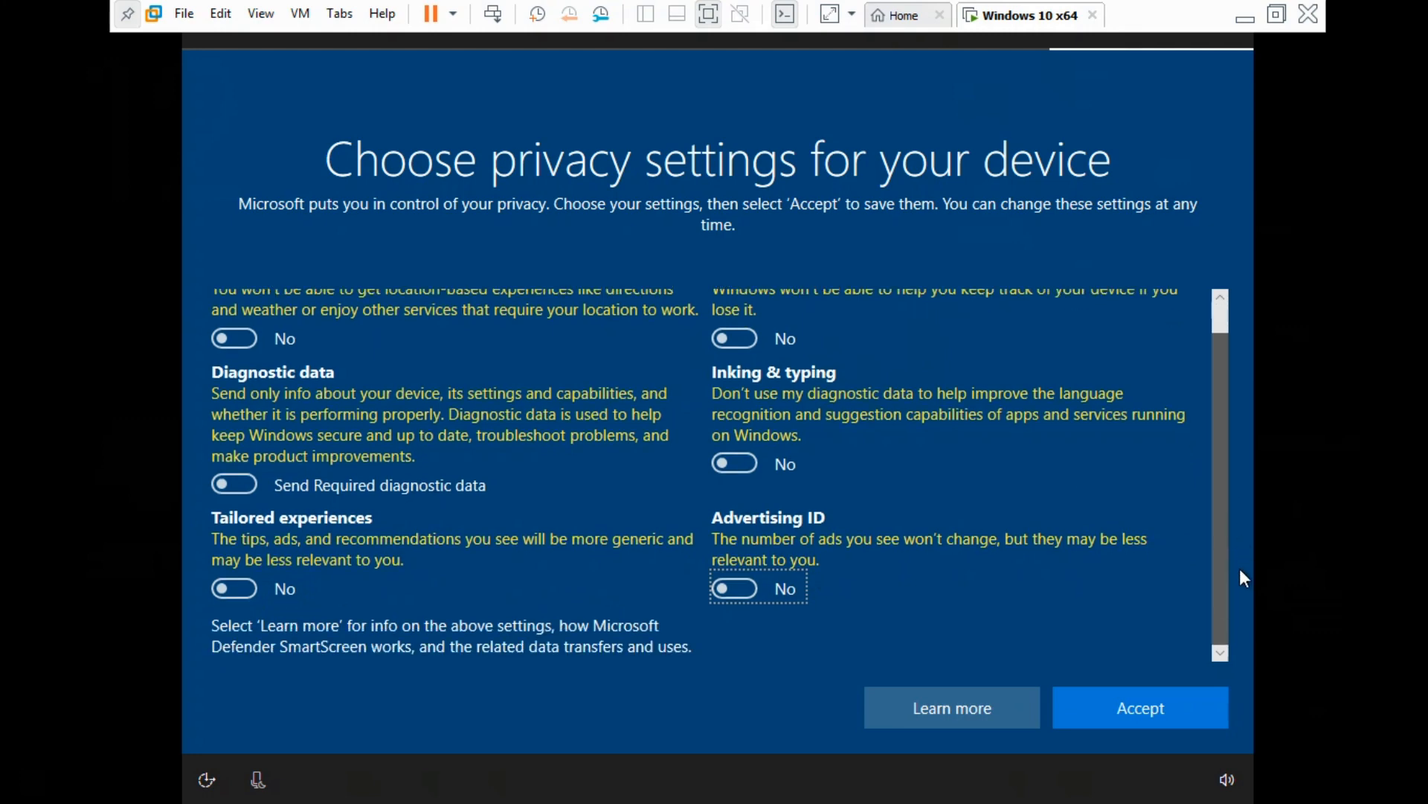
{"action": "scroll", "coordinate": [1243, 346], "scroll_direction": "up", "scroll_amount": 3}
{"action": "left_click", "coordinate": [1154, 699]}
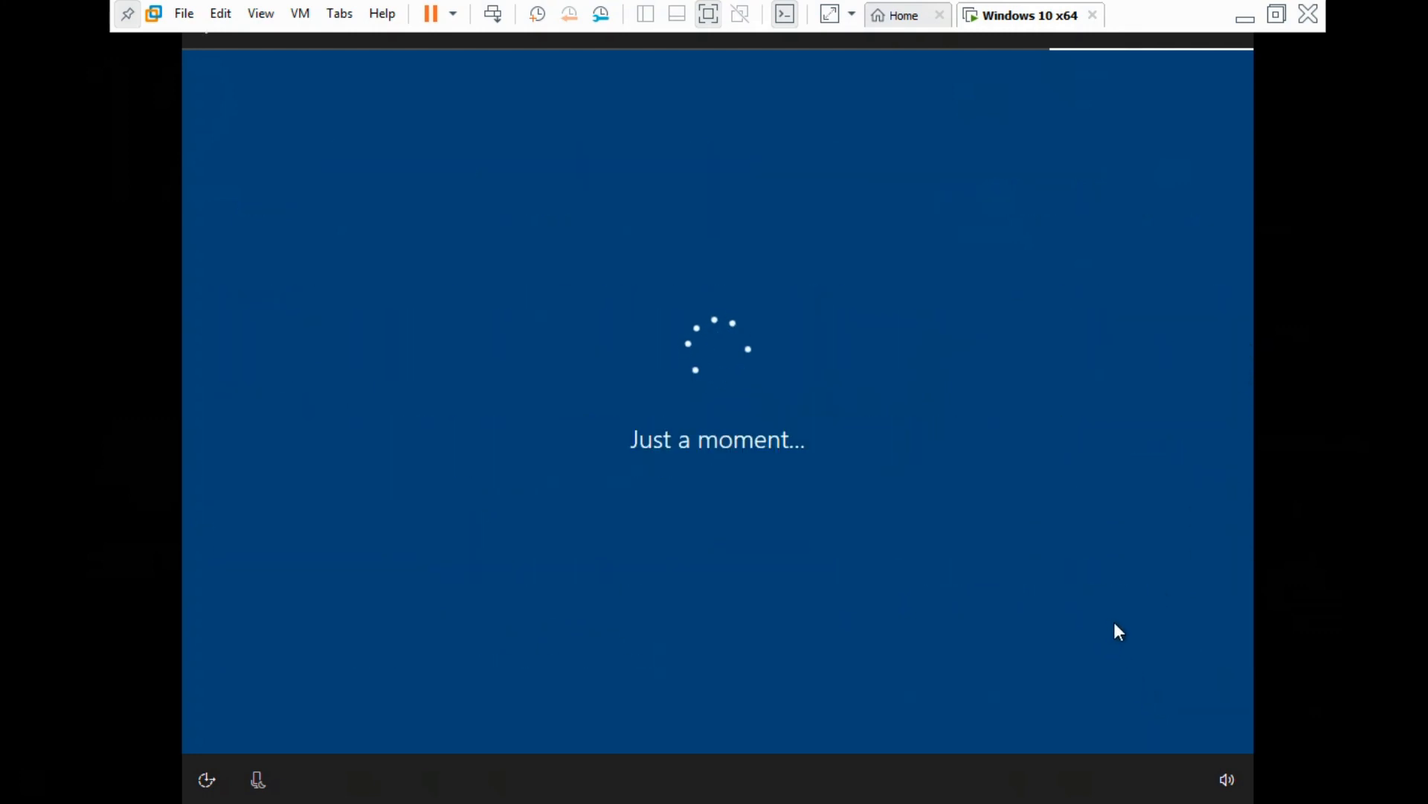
Postpone the optional setup offer, keep the PC undiscoverable on networks, and dismiss the Edge suggestion
{"action": "left_click", "coordinate": [915, 707]}
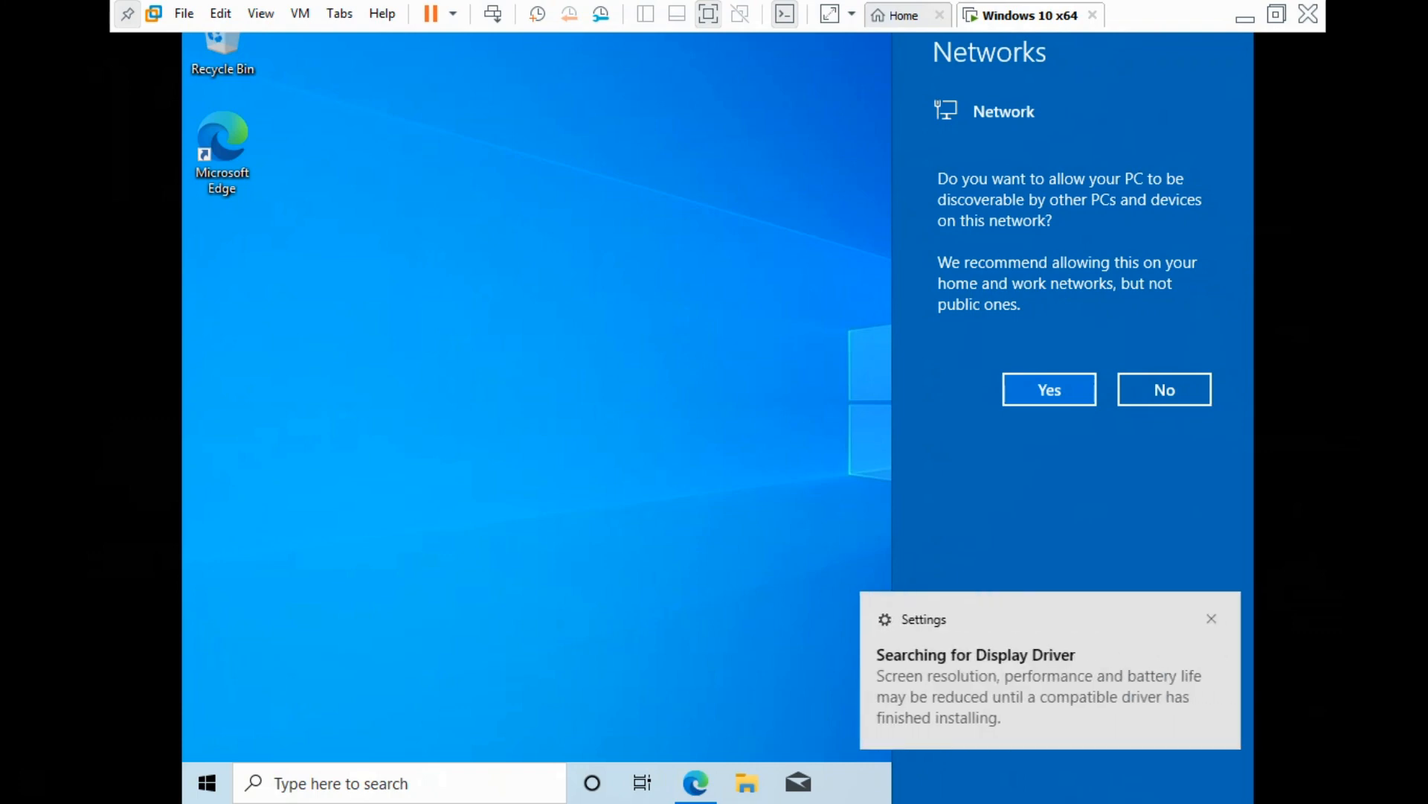
{"action": "left_click", "coordinate": [1167, 400]}
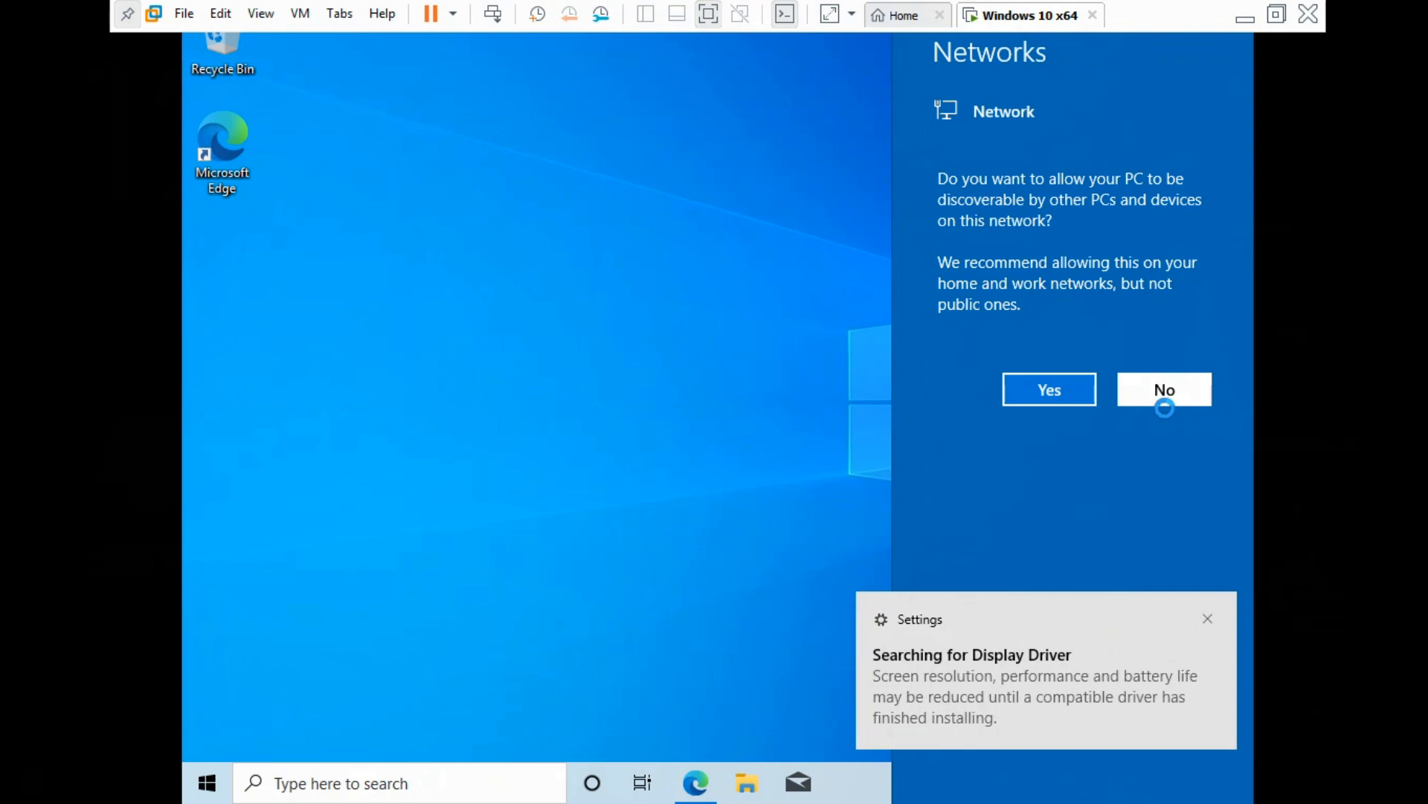
{"action": "left_click", "coordinate": [1207, 619]}
{"action": "left_click", "coordinate": [1162, 719]}
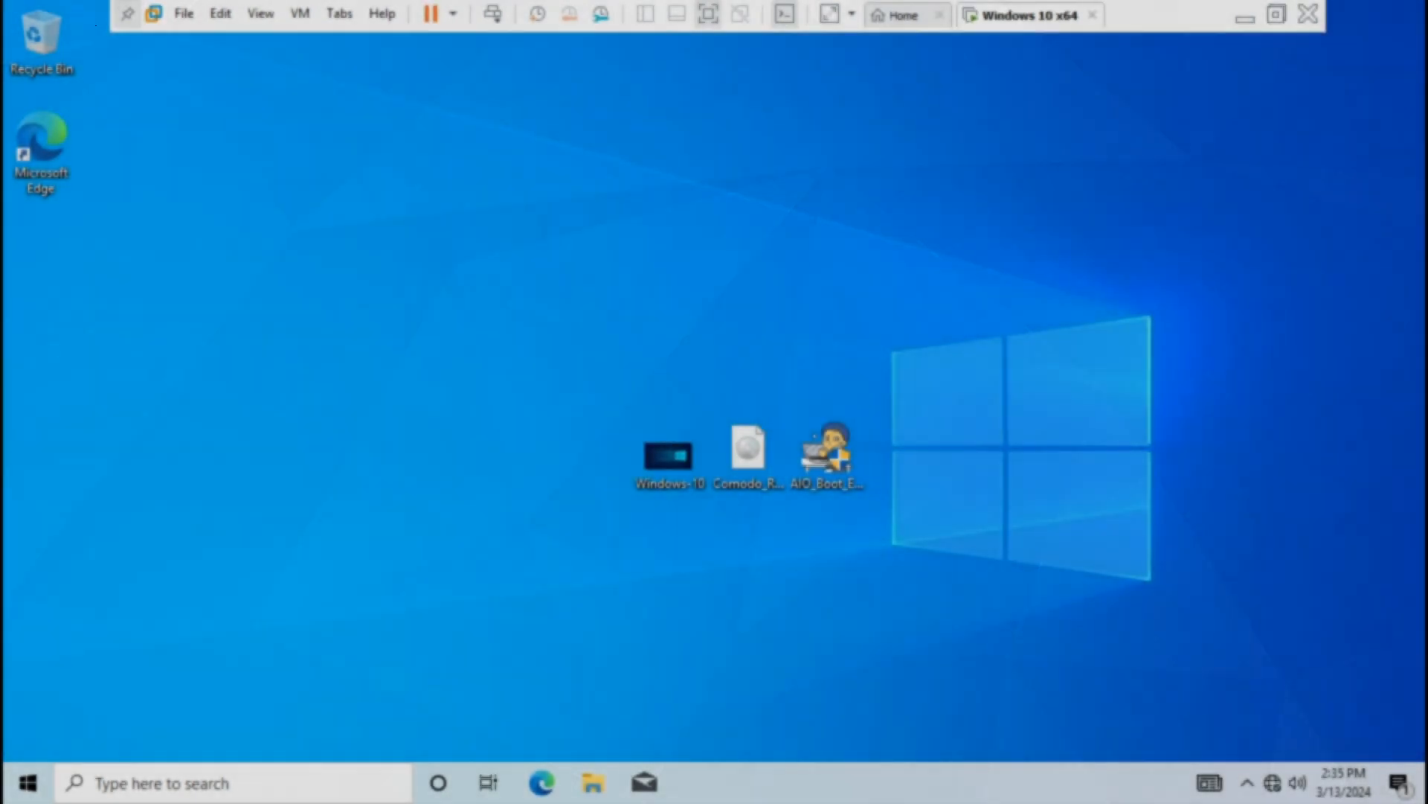
Bring up Disk Management through Computer Management for This PC, found by searching 'pc'
{"action": "left_click_drag", "start_coordinate": [592, 371], "coordinate": [937, 517]}
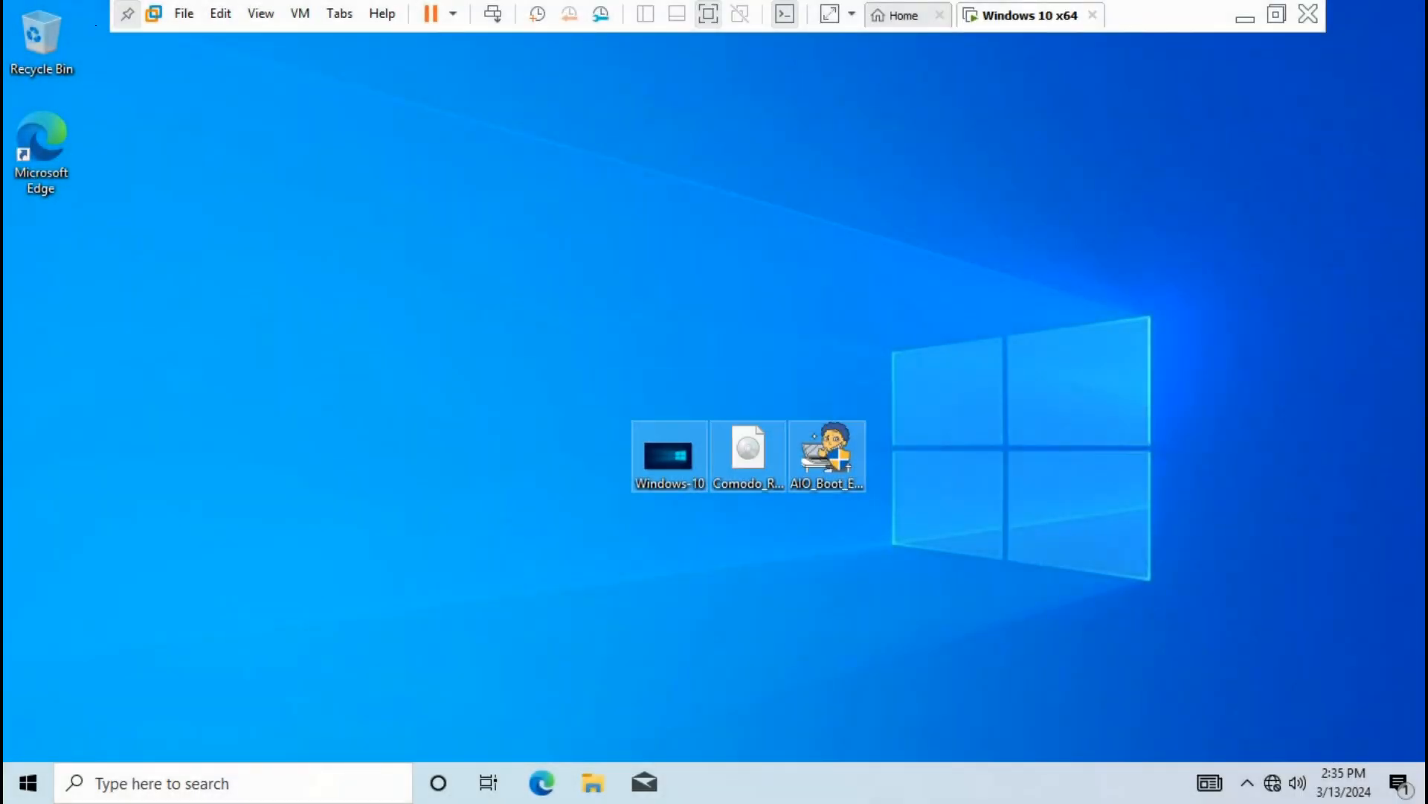
{"action": "left_click", "coordinate": [938, 518]}
{"action": "key", "text": "super"}
{"action": "type", "text": "pc"}
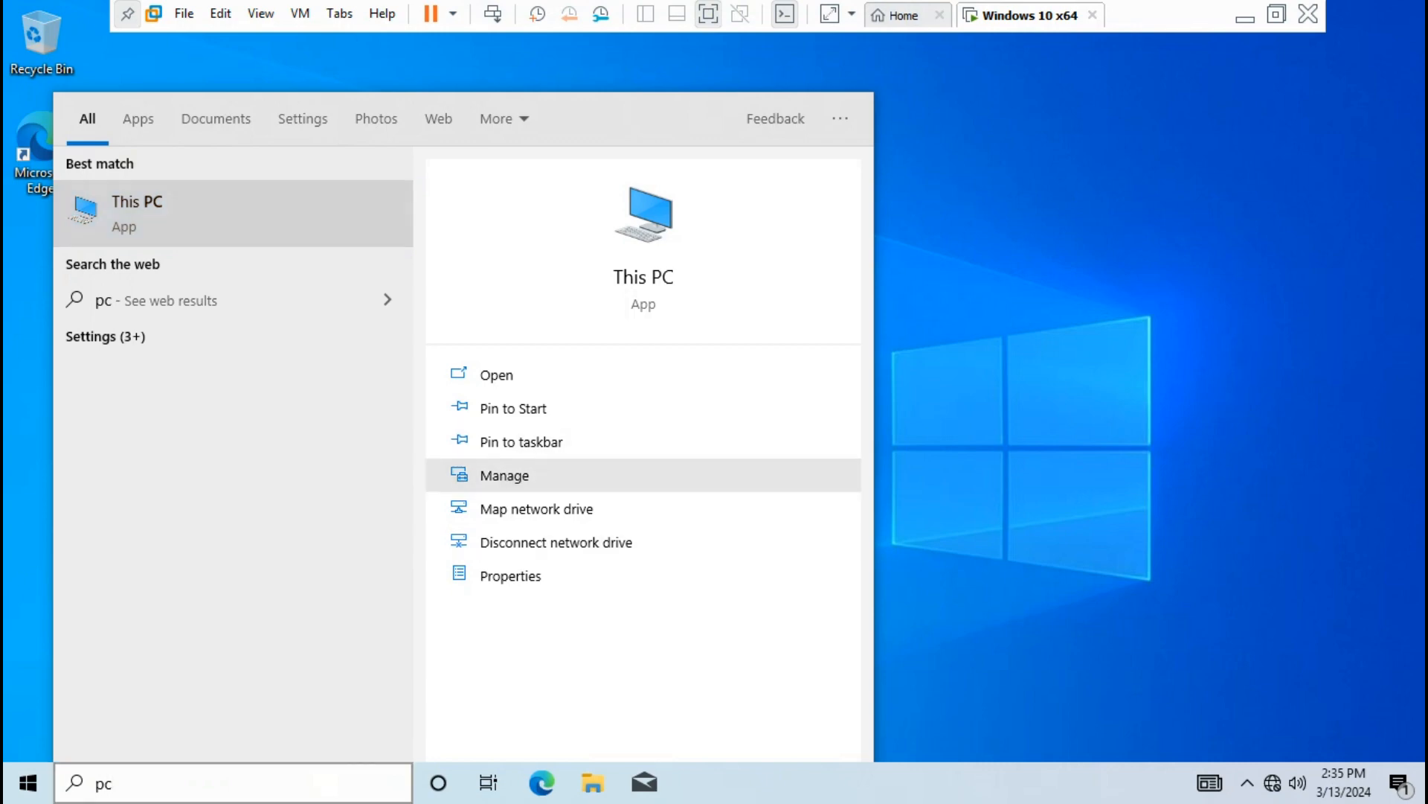
{"action": "left_click", "coordinate": [504, 475]}
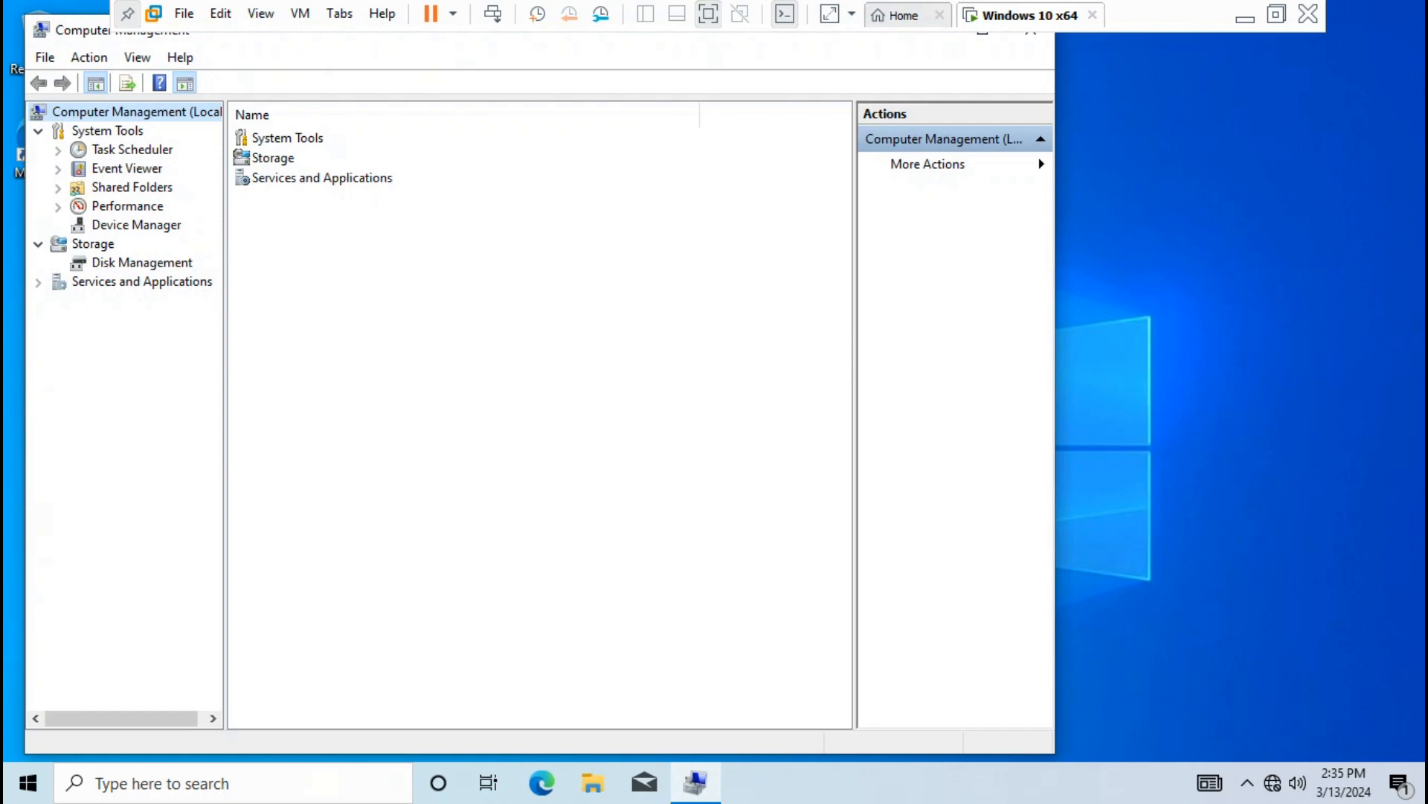
{"action": "left_click", "coordinate": [141, 263]}
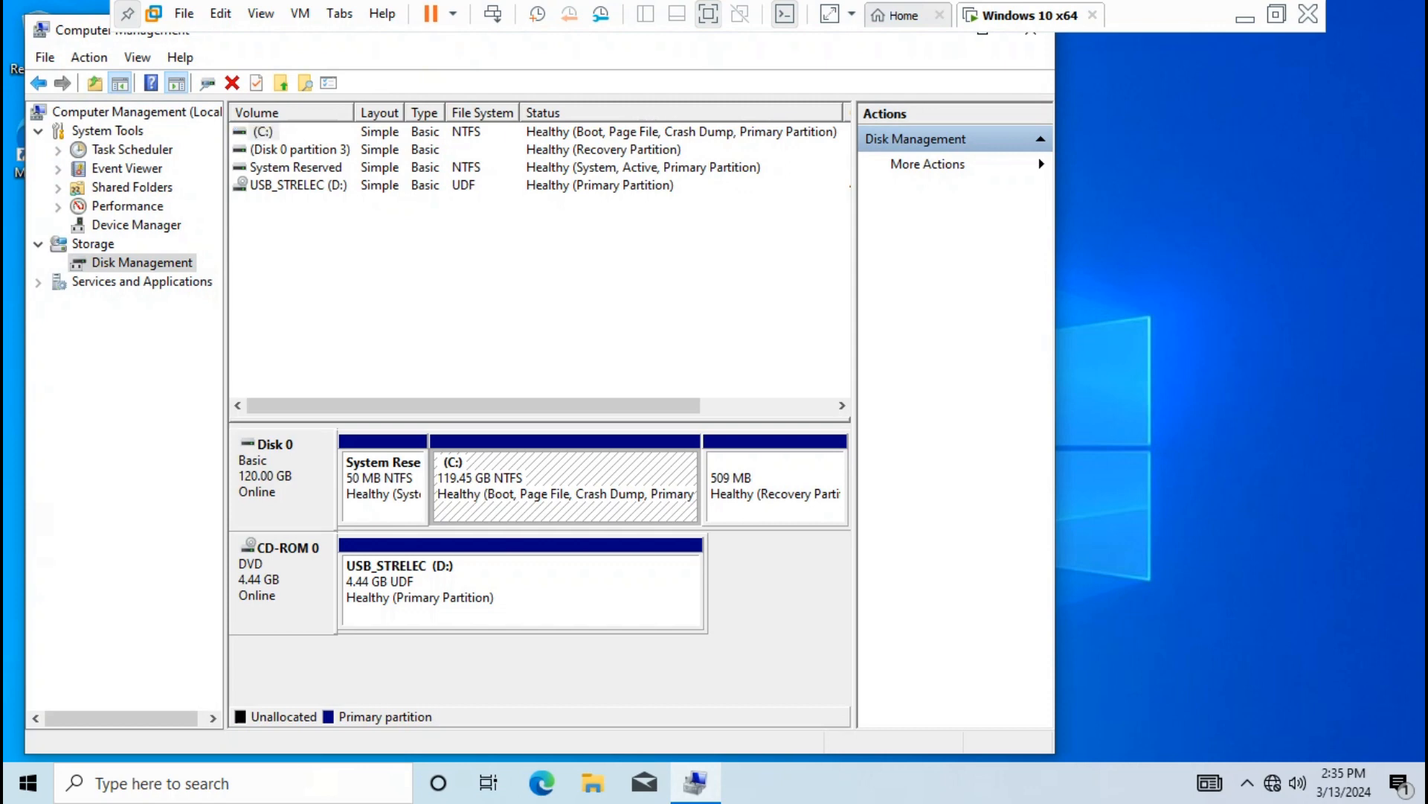
Shrink the C: volume by 41000 MB
{"action": "right_click", "coordinate": [611, 491]}
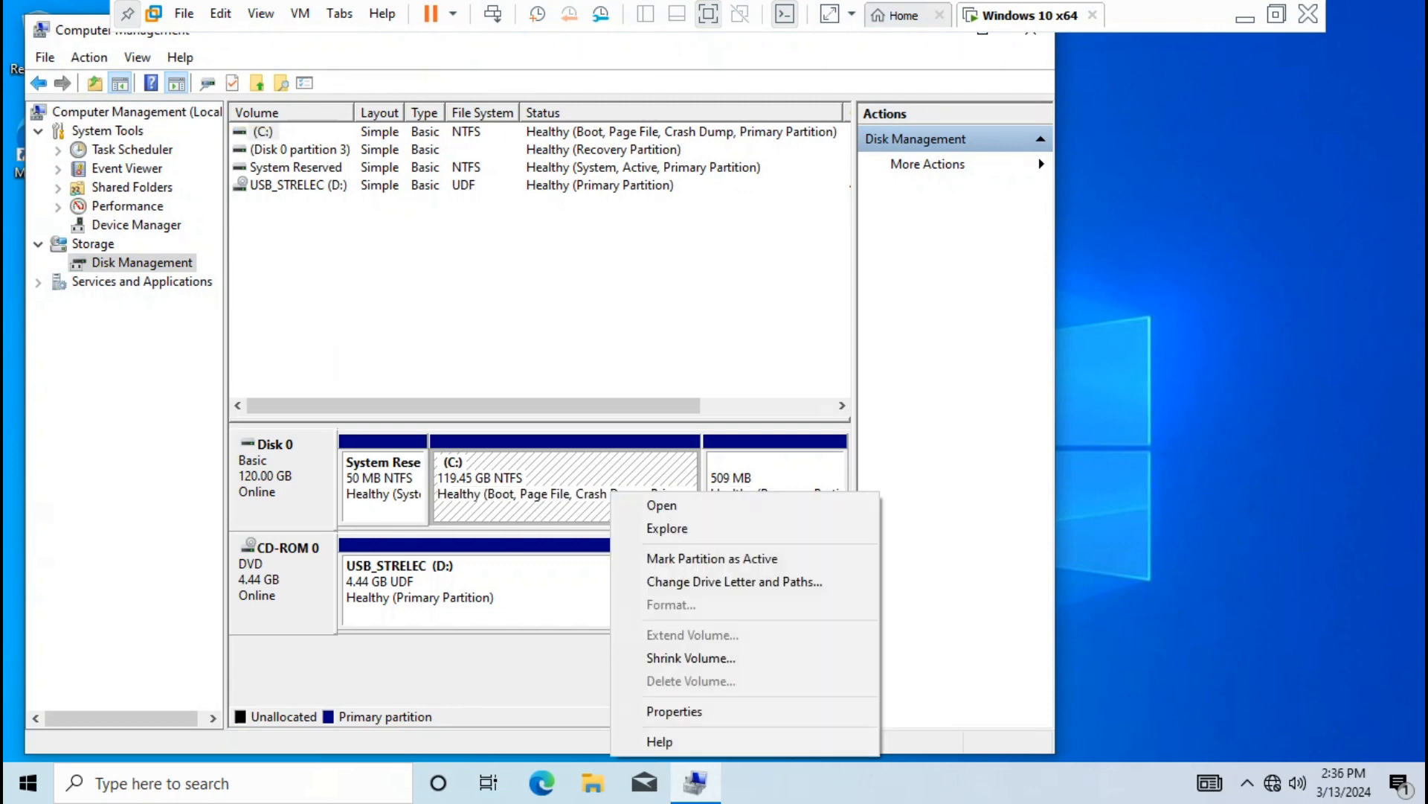
{"action": "key", "text": "Return"}
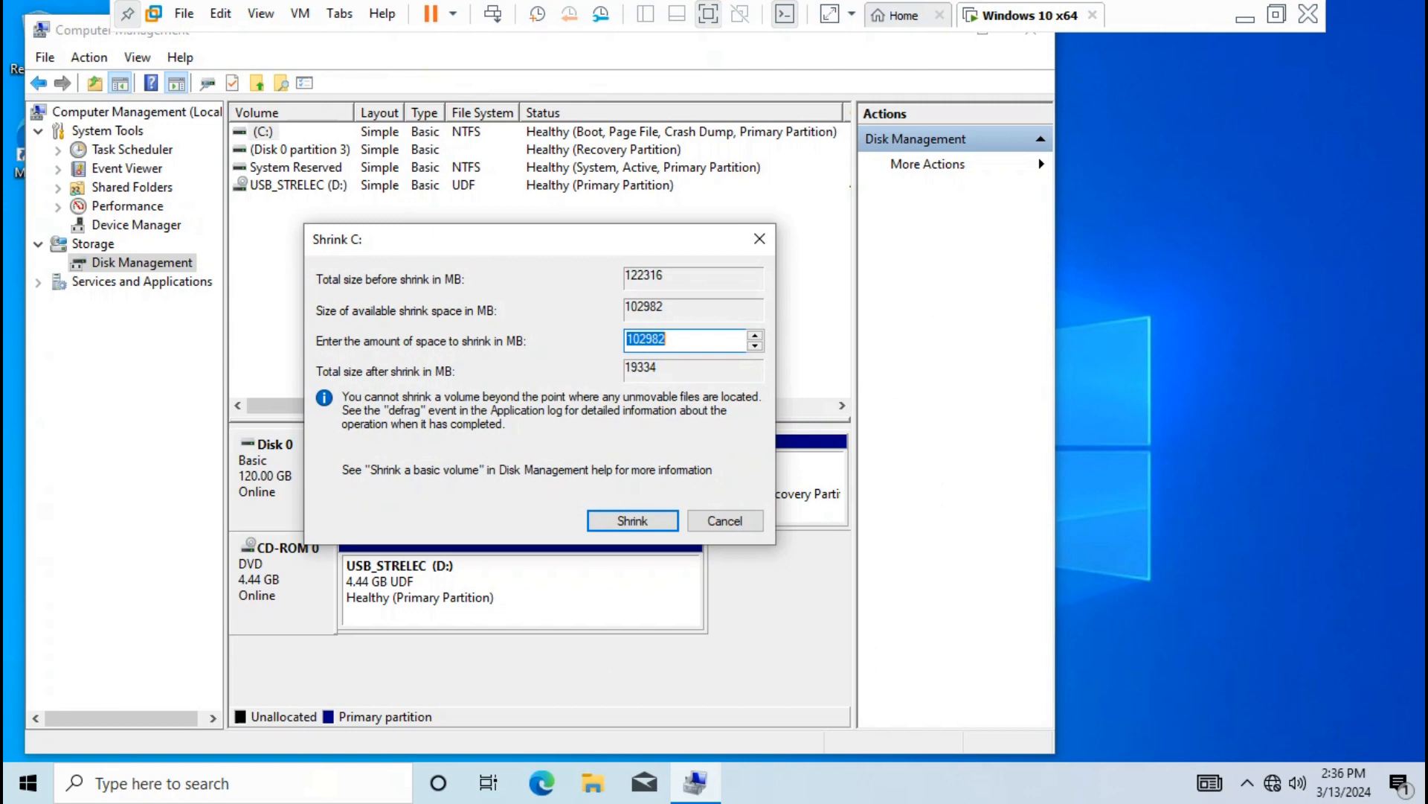
{"action": "type", "text": "41000"}
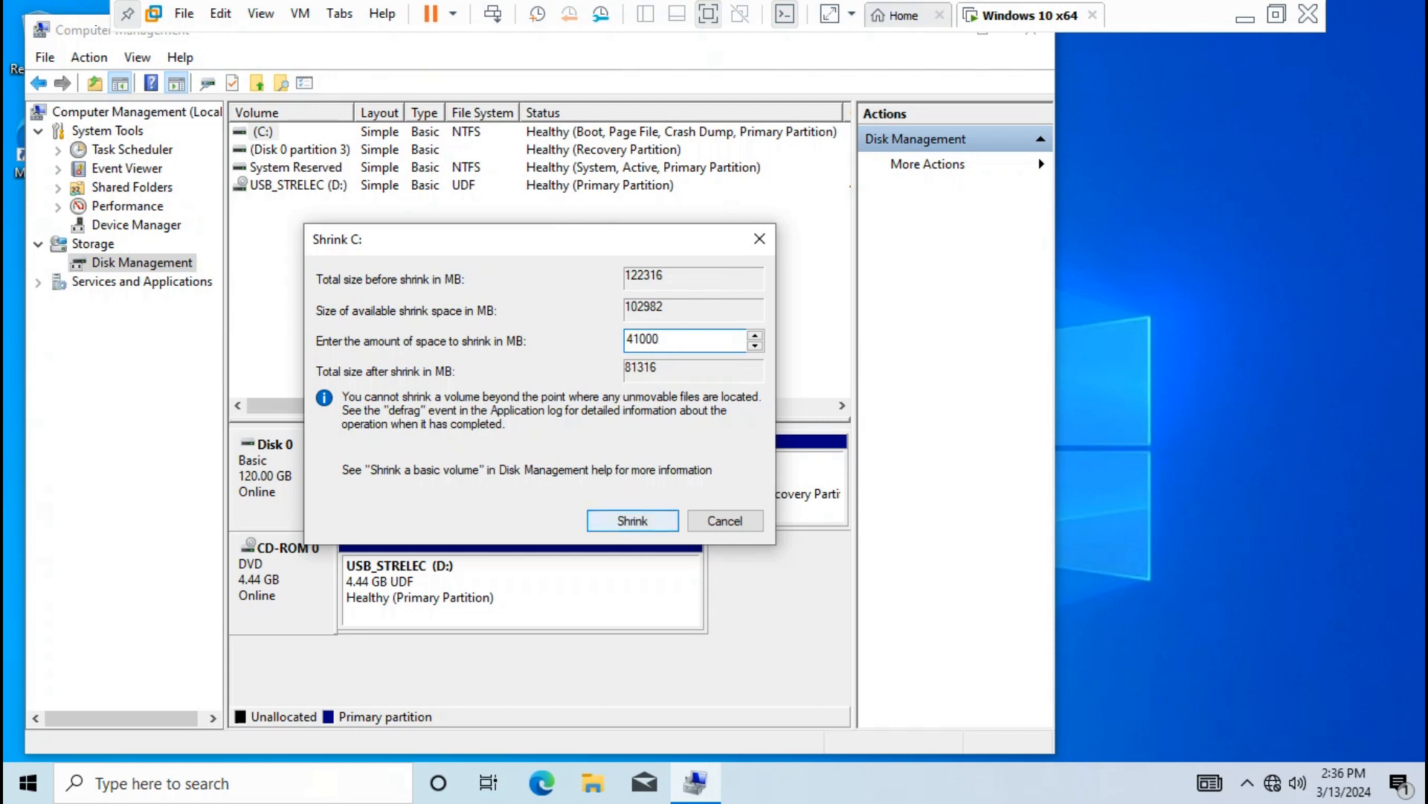
{"action": "left_click", "coordinate": [632, 520]}
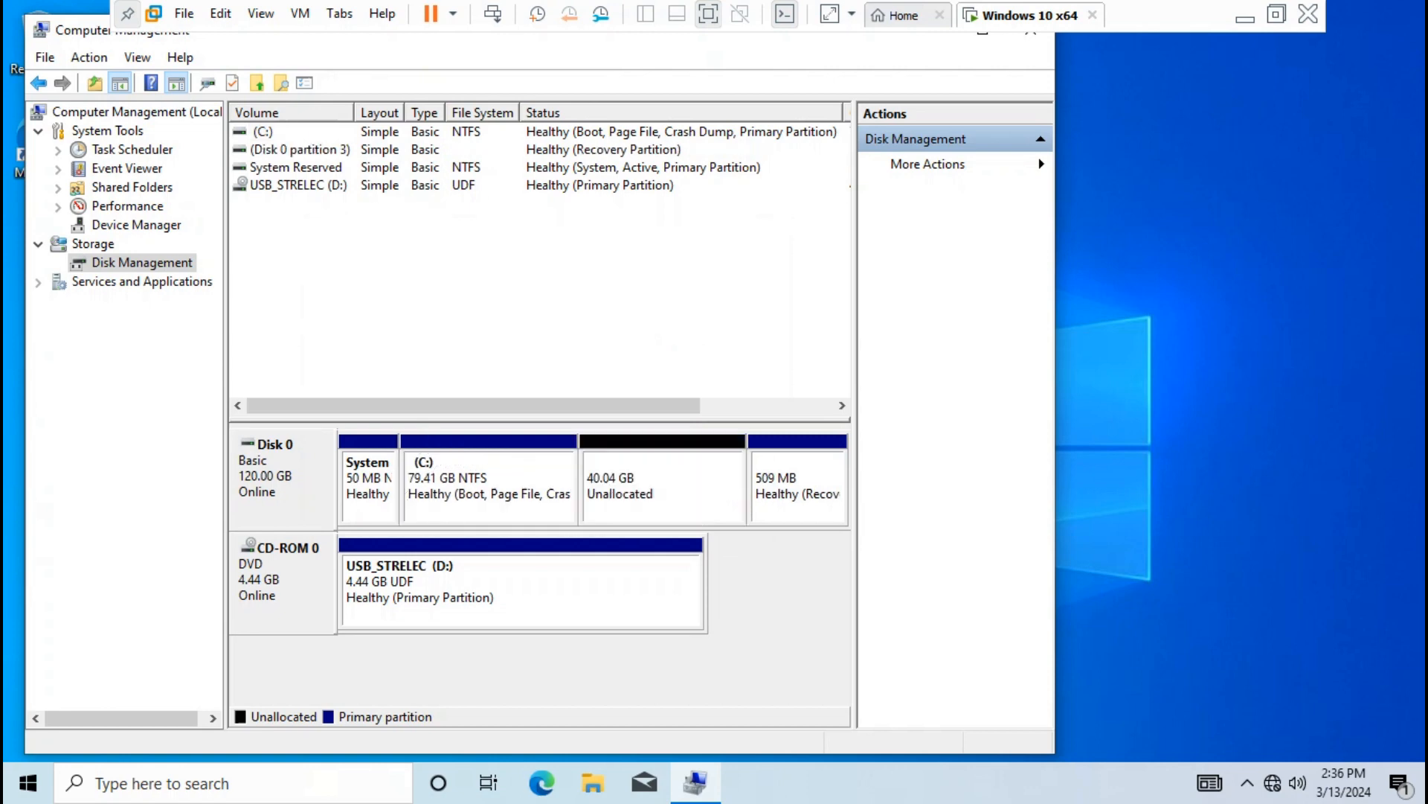
Create a full-size 41000 MB NTFS simple volume as drive E: labelled AIOBOOT
{"action": "right_click", "coordinate": [652, 483]}
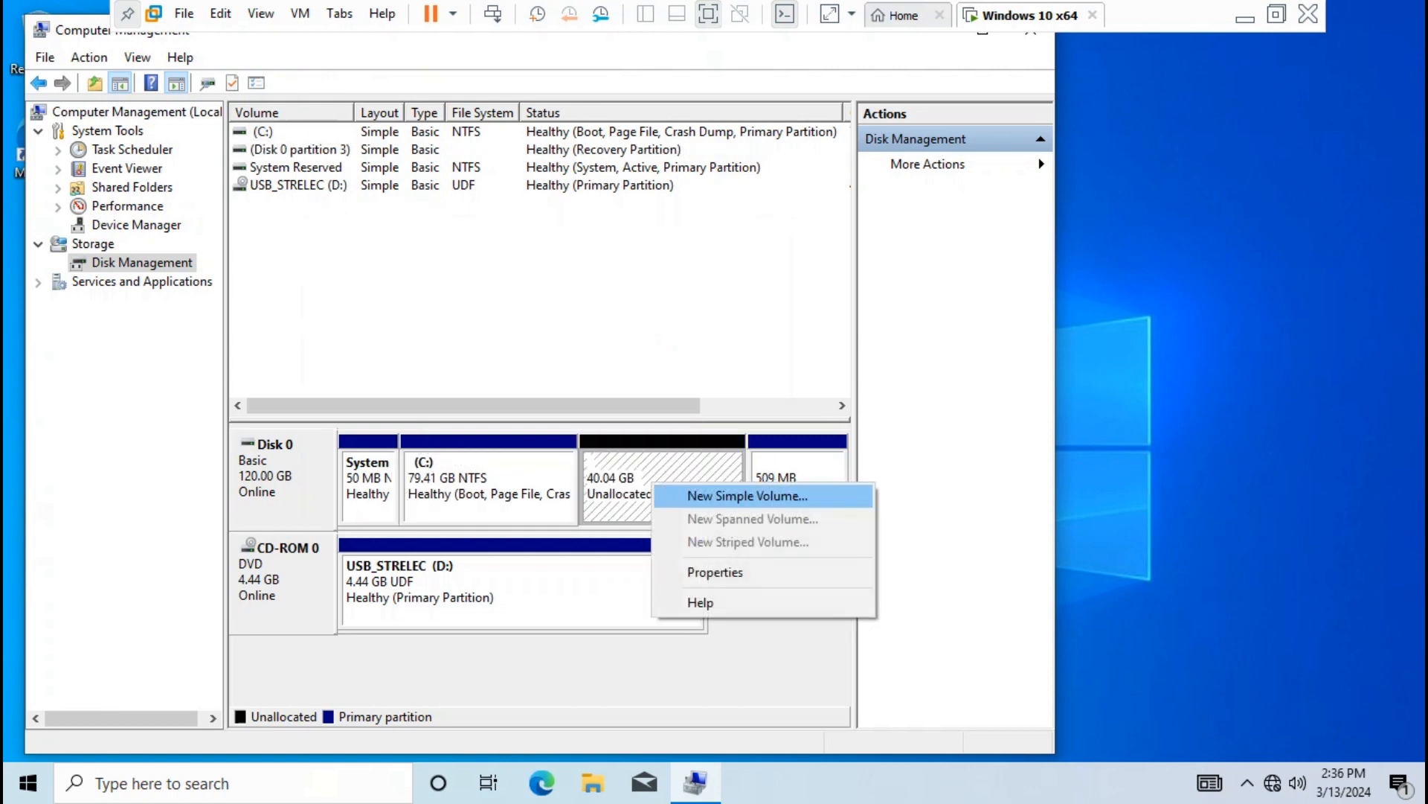
{"action": "left_click", "coordinate": [748, 495]}
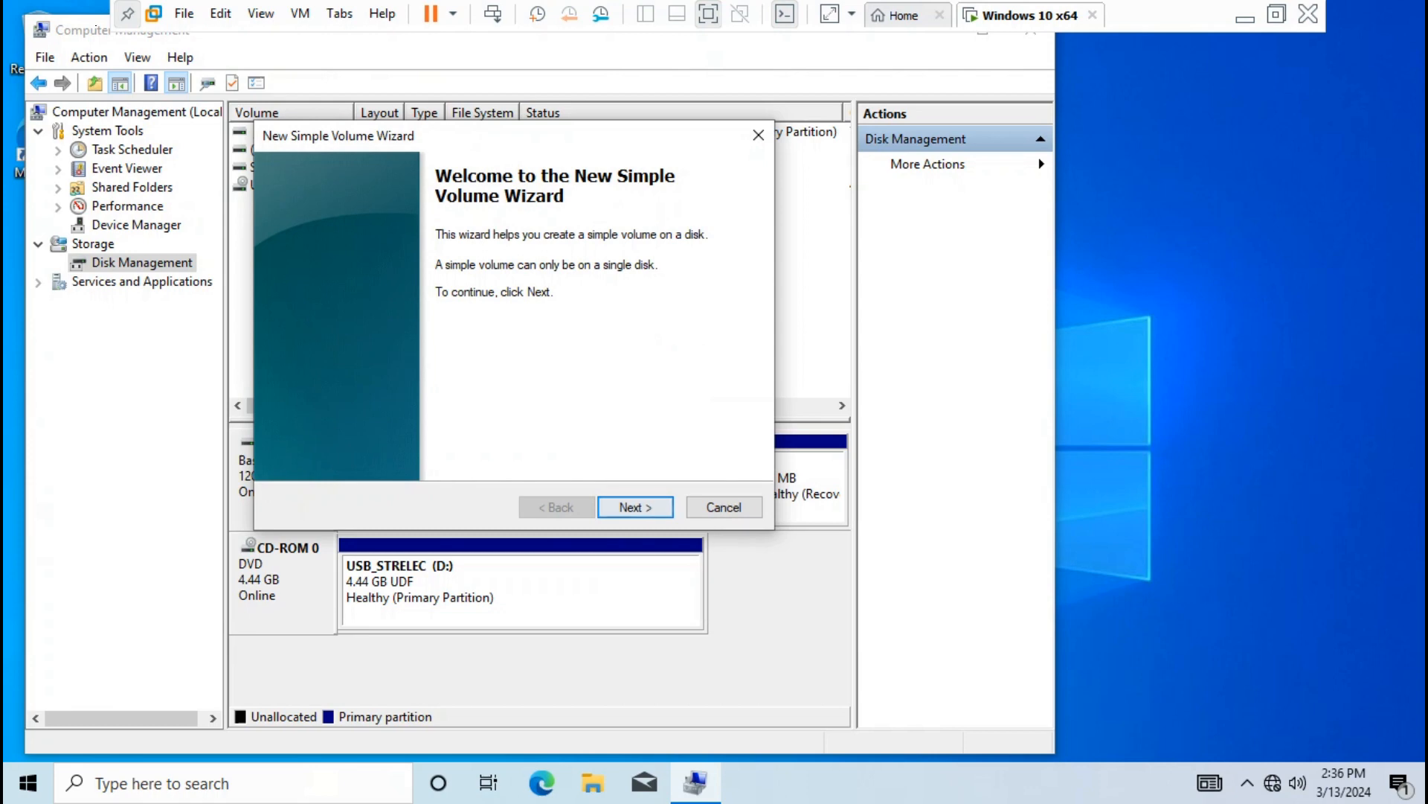
{"action": "left_click", "coordinate": [636, 507]}
{"action": "left_click", "coordinate": [635, 506]}
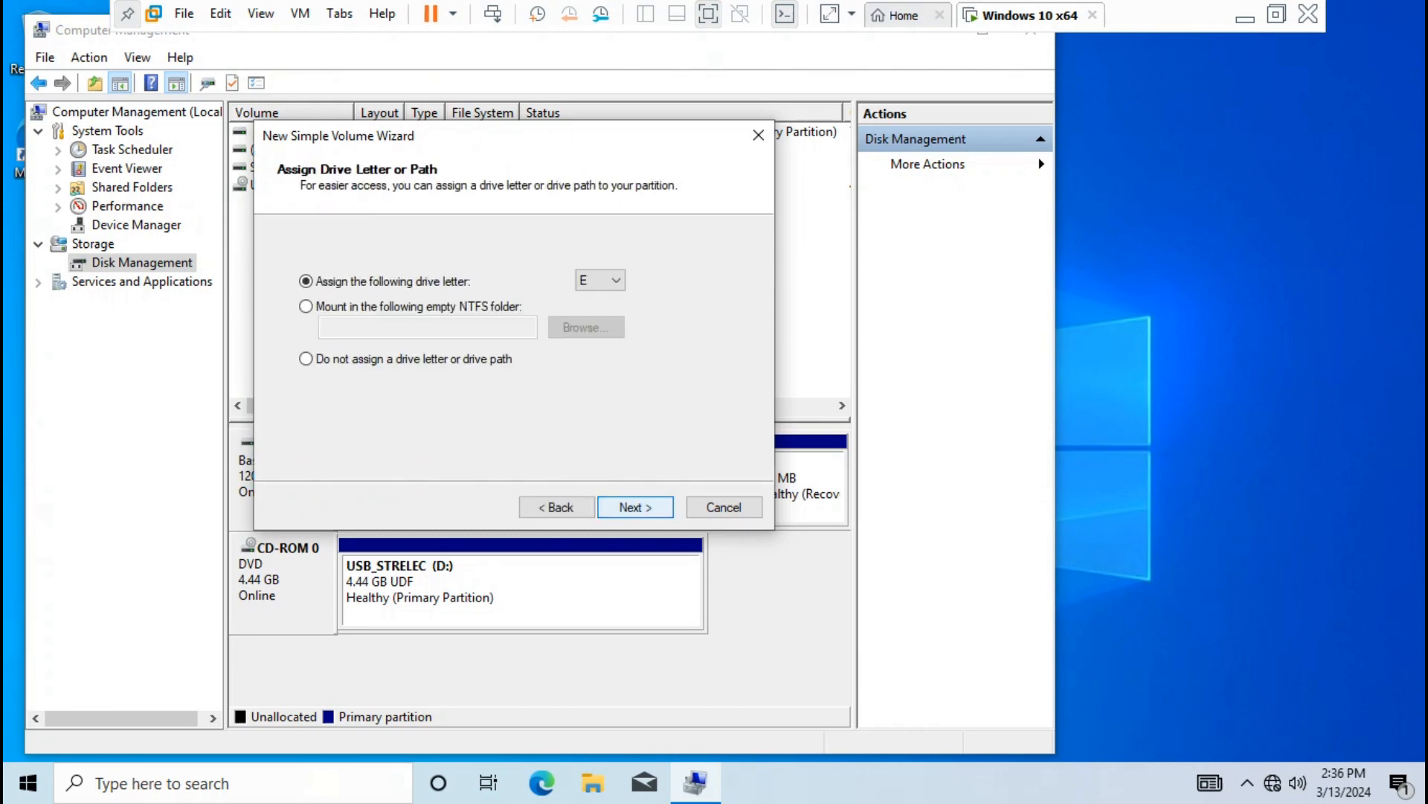
{"action": "left_click", "coordinate": [636, 507]}
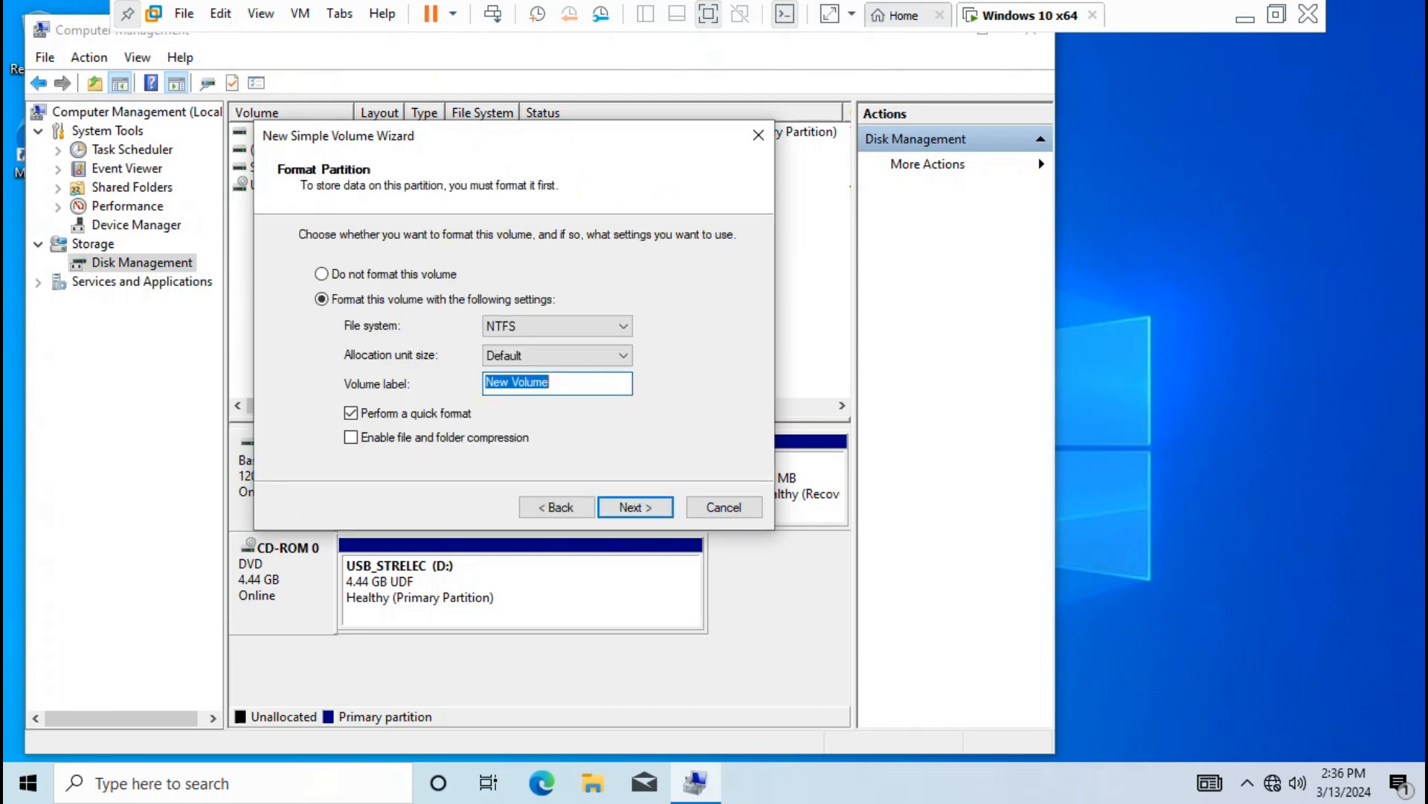
{"action": "type", "text": "AIOBOOT"}
{"action": "key", "text": "Return"}
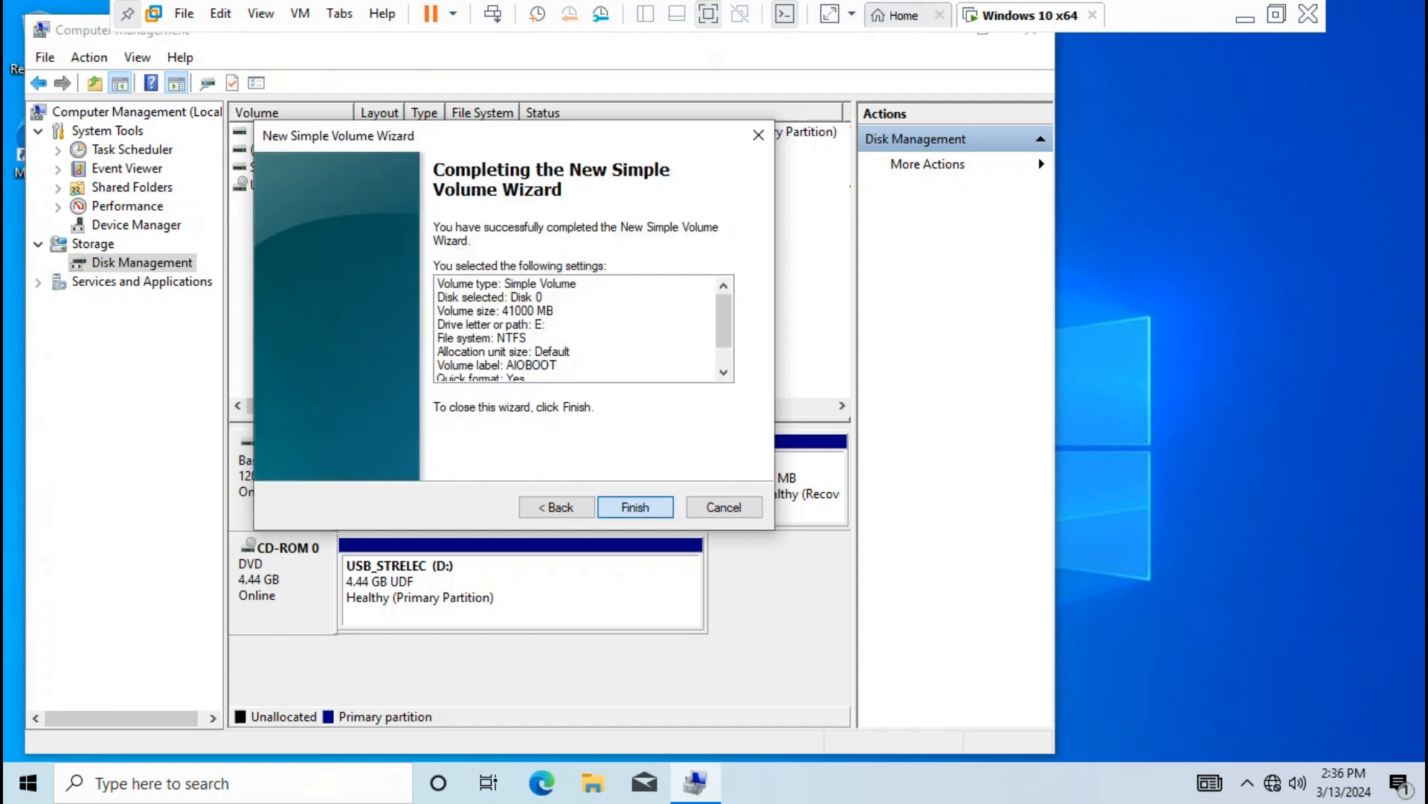
{"action": "key", "text": "Return"}
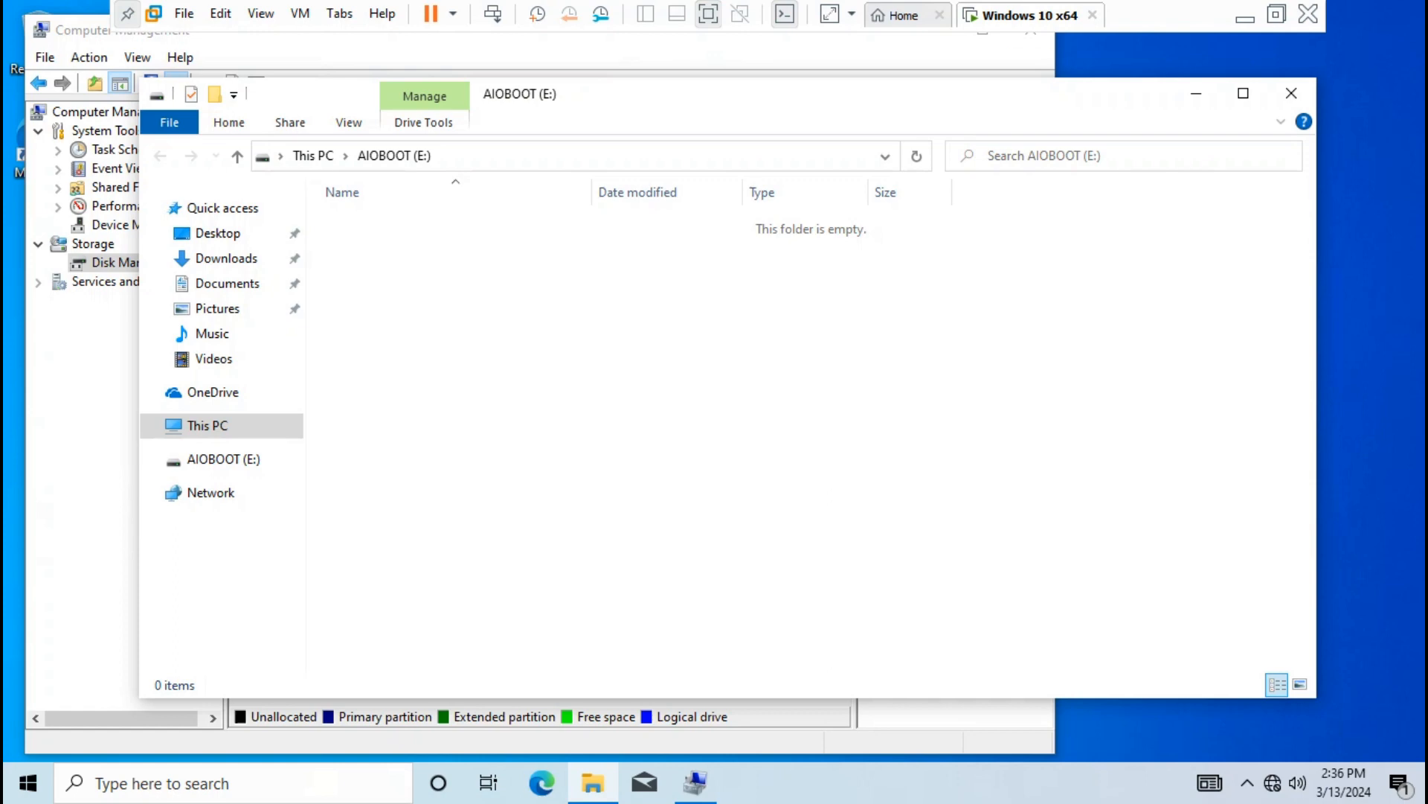
Close Computer Management, check the drives in This PC, and minimize File Explorer
{"action": "left_click", "coordinate": [1032, 37]}
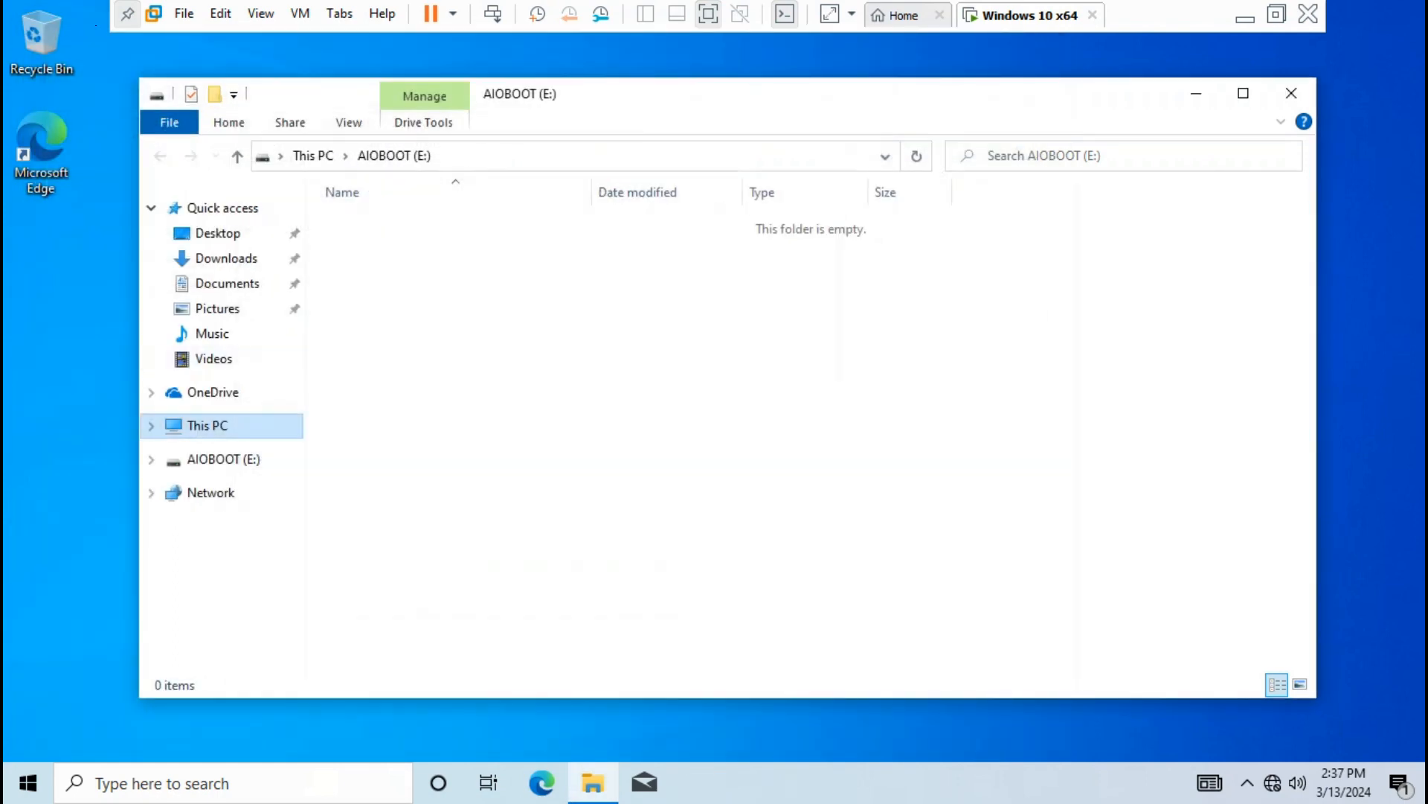
{"action": "left_click", "coordinate": [207, 426]}
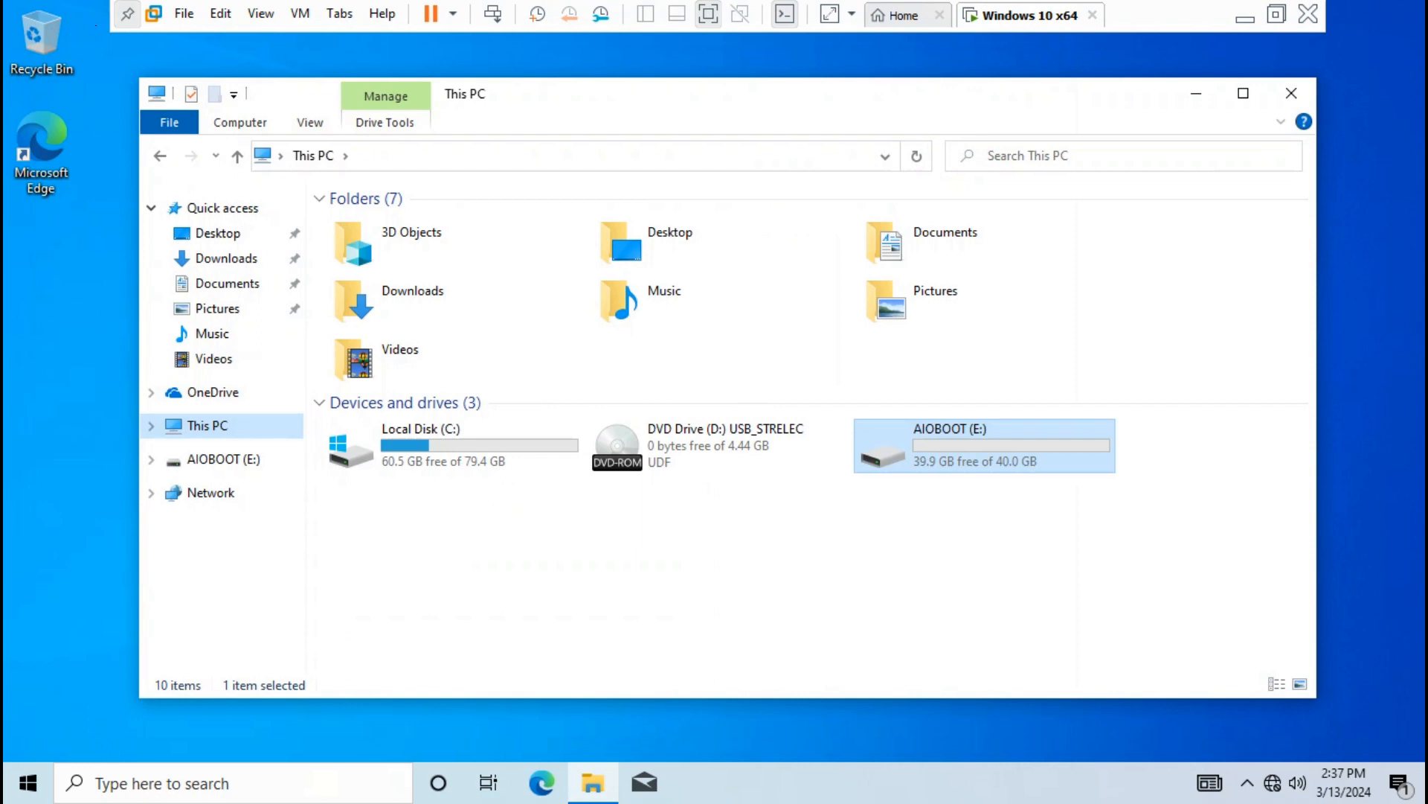
{"action": "left_click", "coordinate": [1196, 94]}
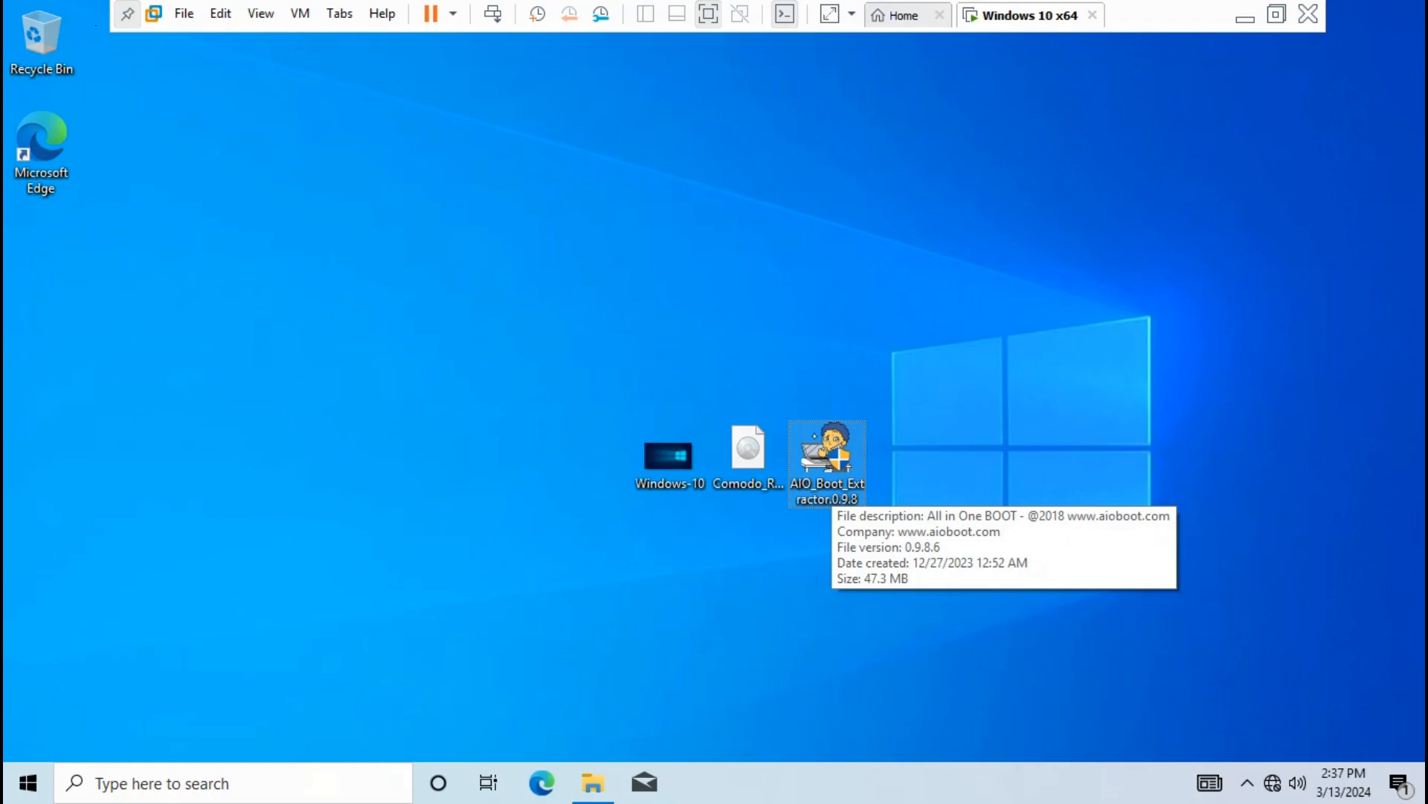
Launch AIO Boot Extractor as administrator, allow hard-disk targets, and keep English as the language
{"action": "double_click", "coordinate": [830, 476]}
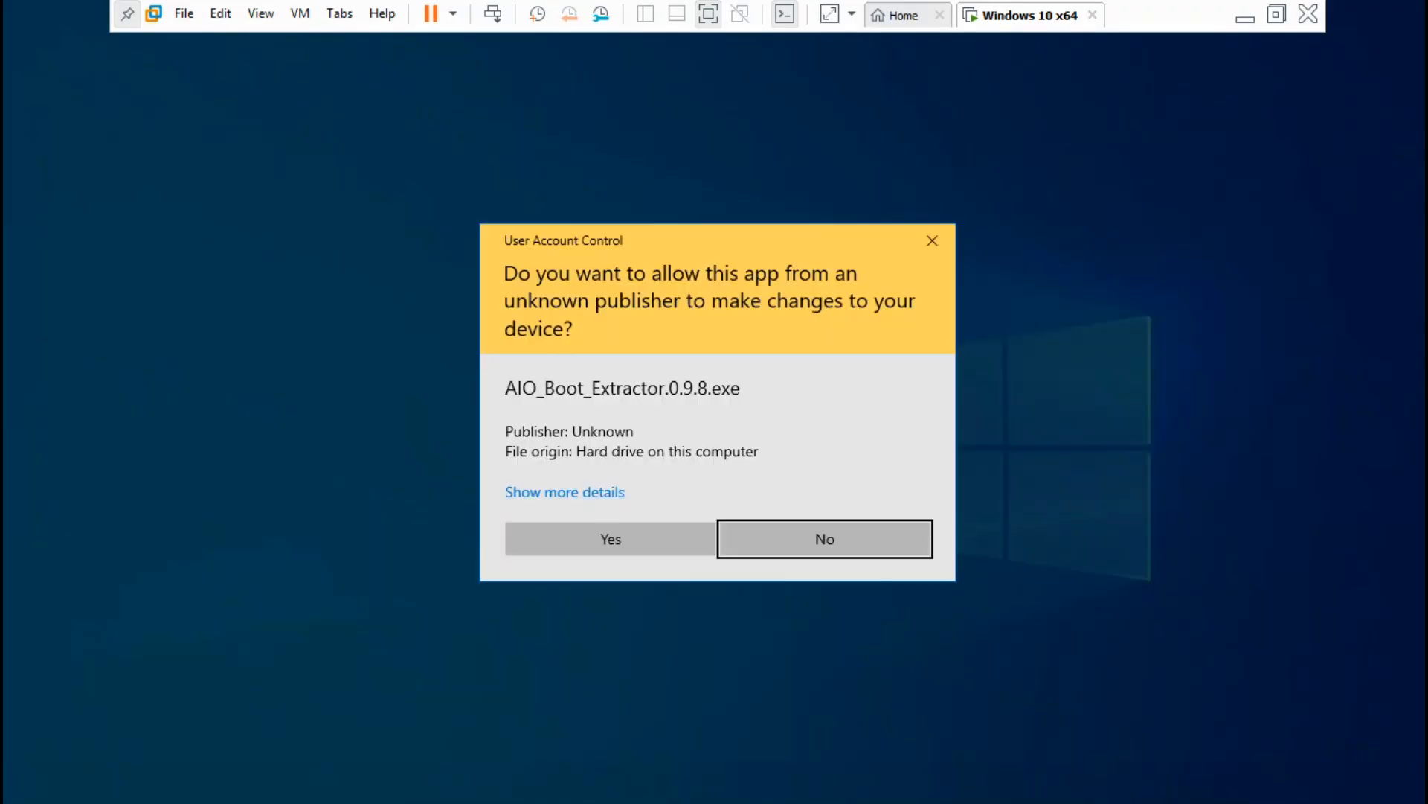
{"action": "left_click", "coordinate": [610, 538]}
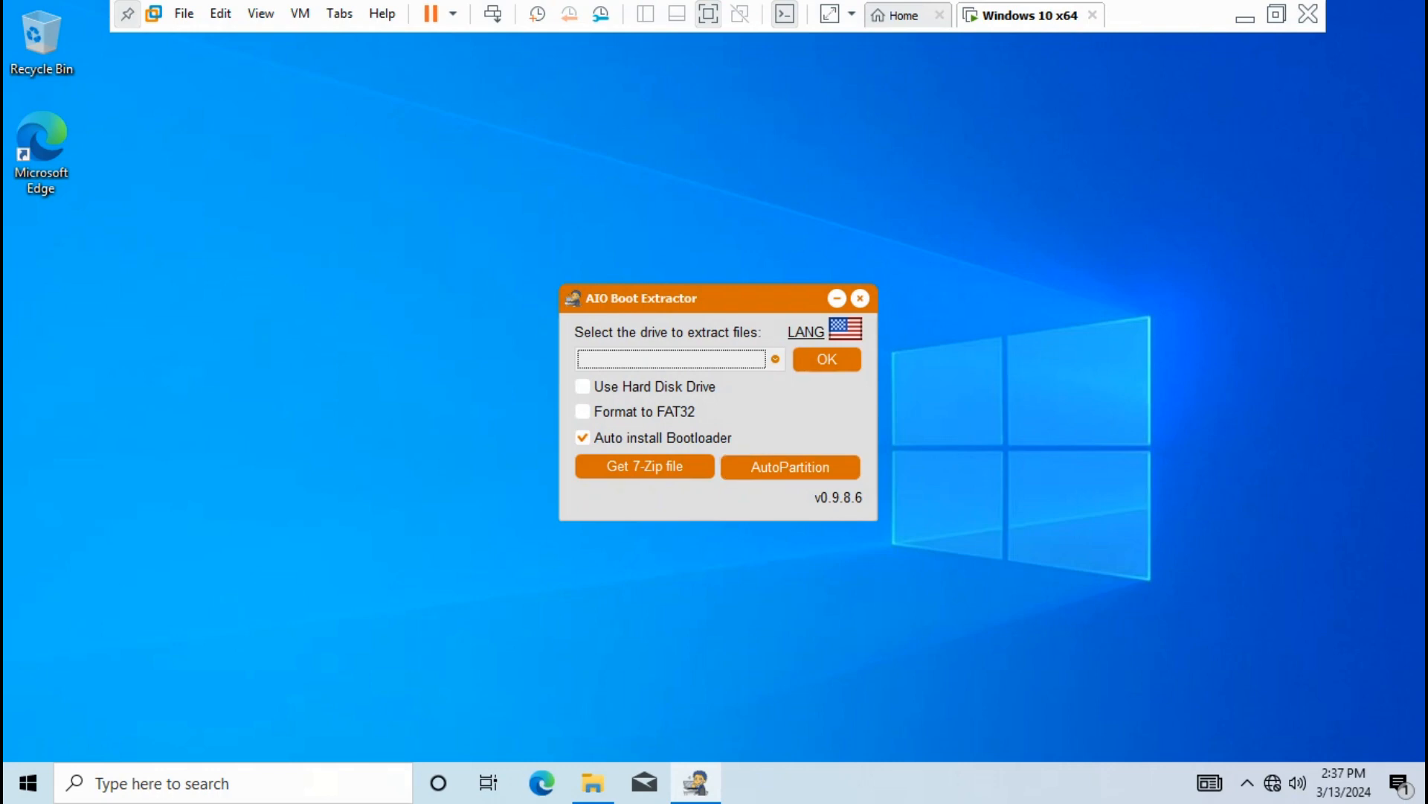
{"action": "left_click", "coordinate": [775, 360]}
{"action": "left_click", "coordinate": [775, 359]}
{"action": "left_click", "coordinate": [583, 387]}
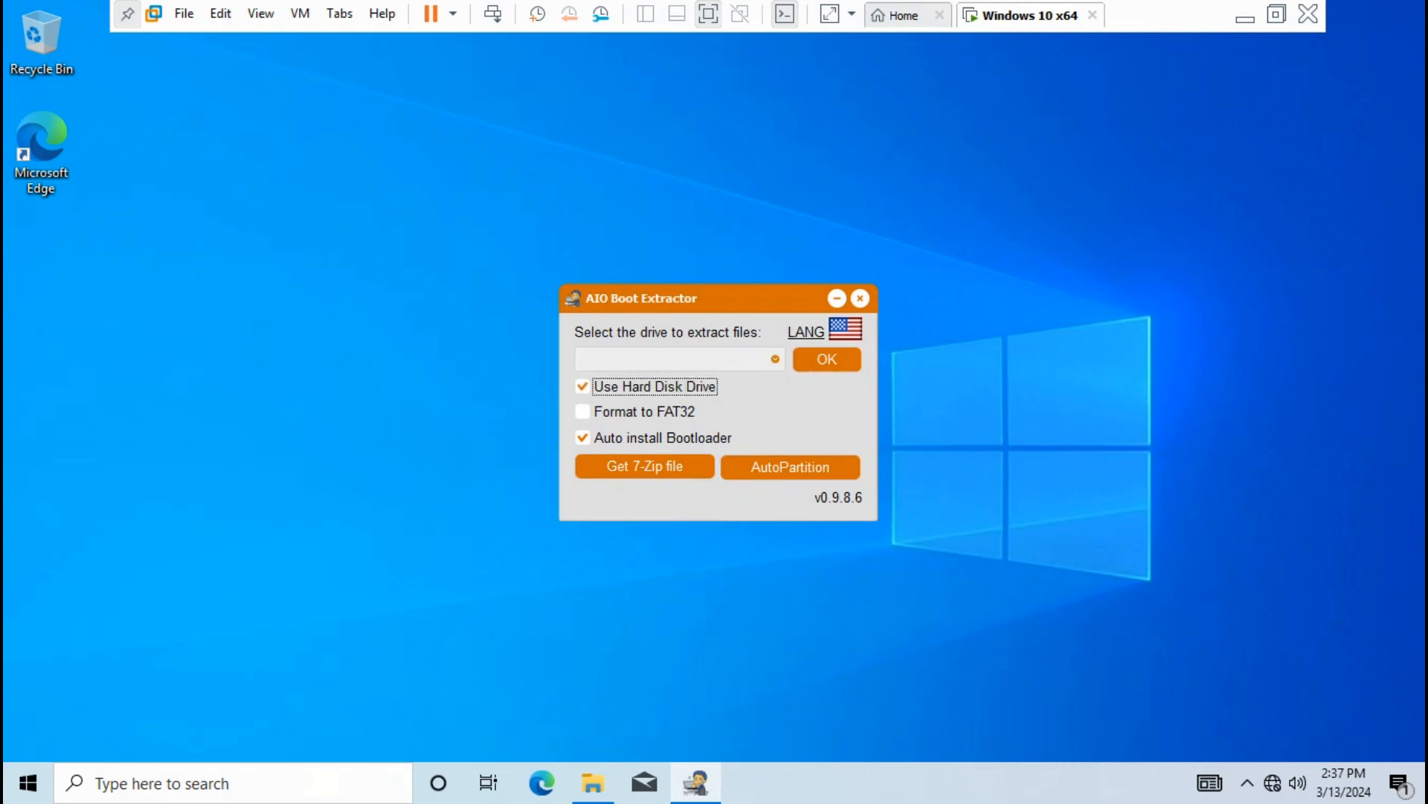
{"action": "left_click", "coordinate": [845, 330]}
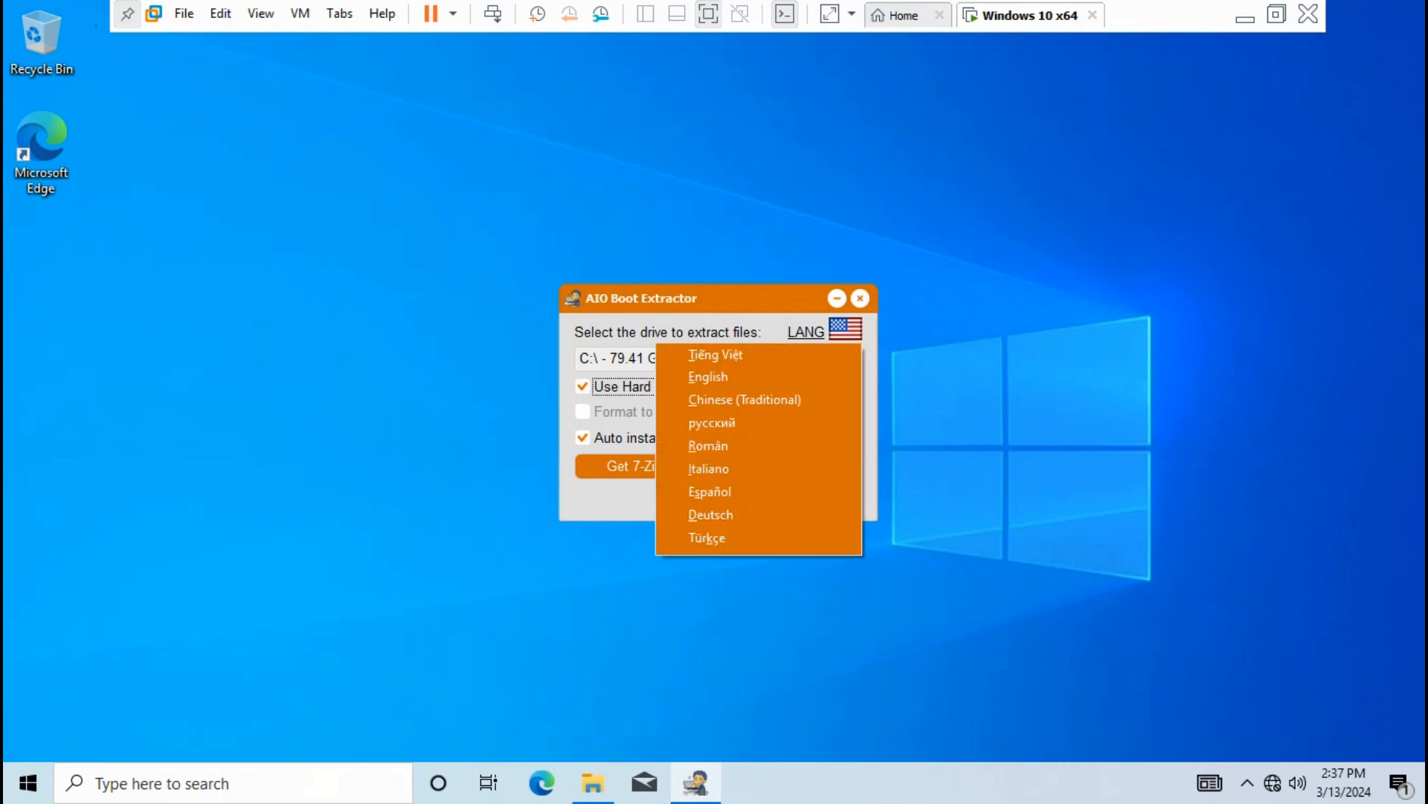
{"action": "left_click", "coordinate": [709, 377]}
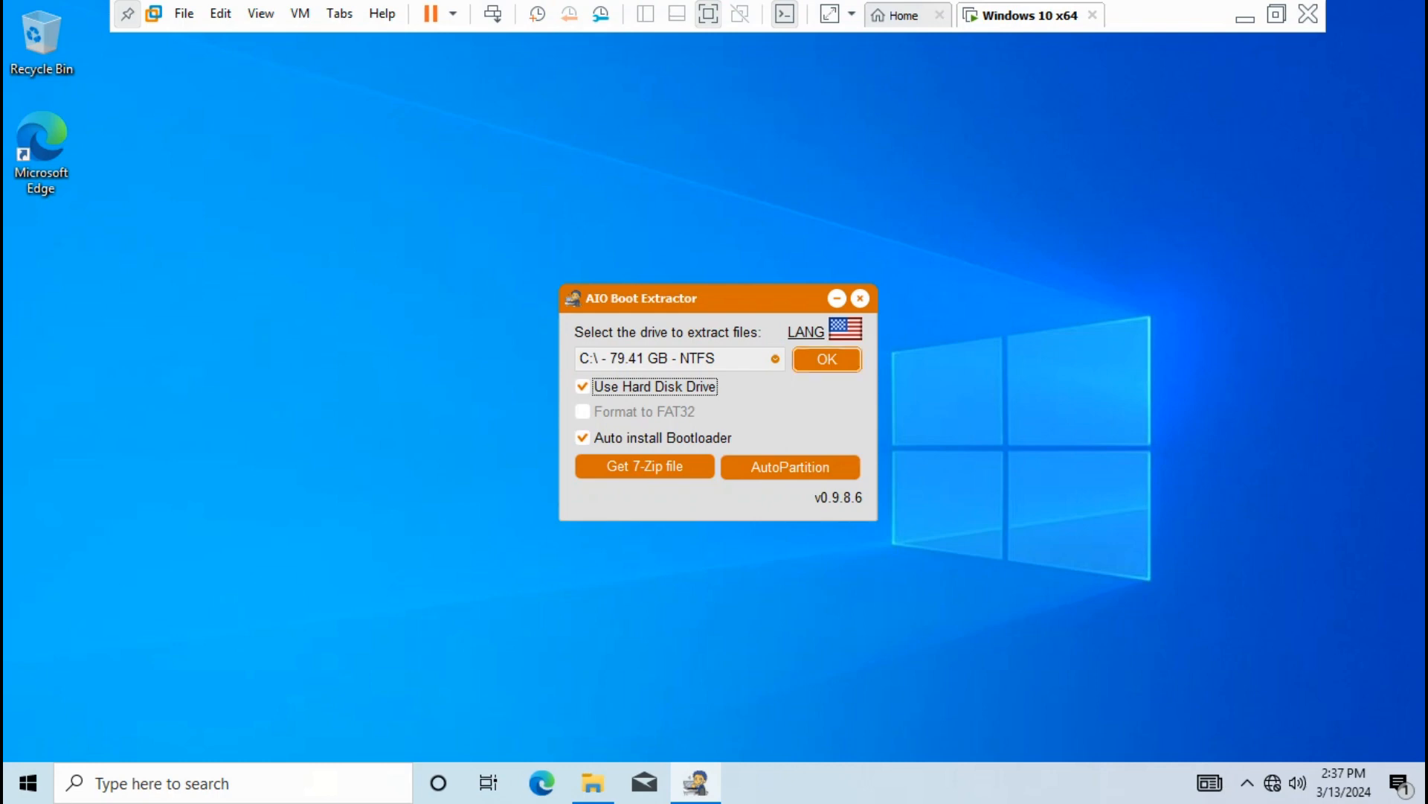
Choose 'E:\ - 40.04 GB - NTFS - AIOBOOT' as the target and begin extraction
{"action": "left_click", "coordinate": [776, 359]}
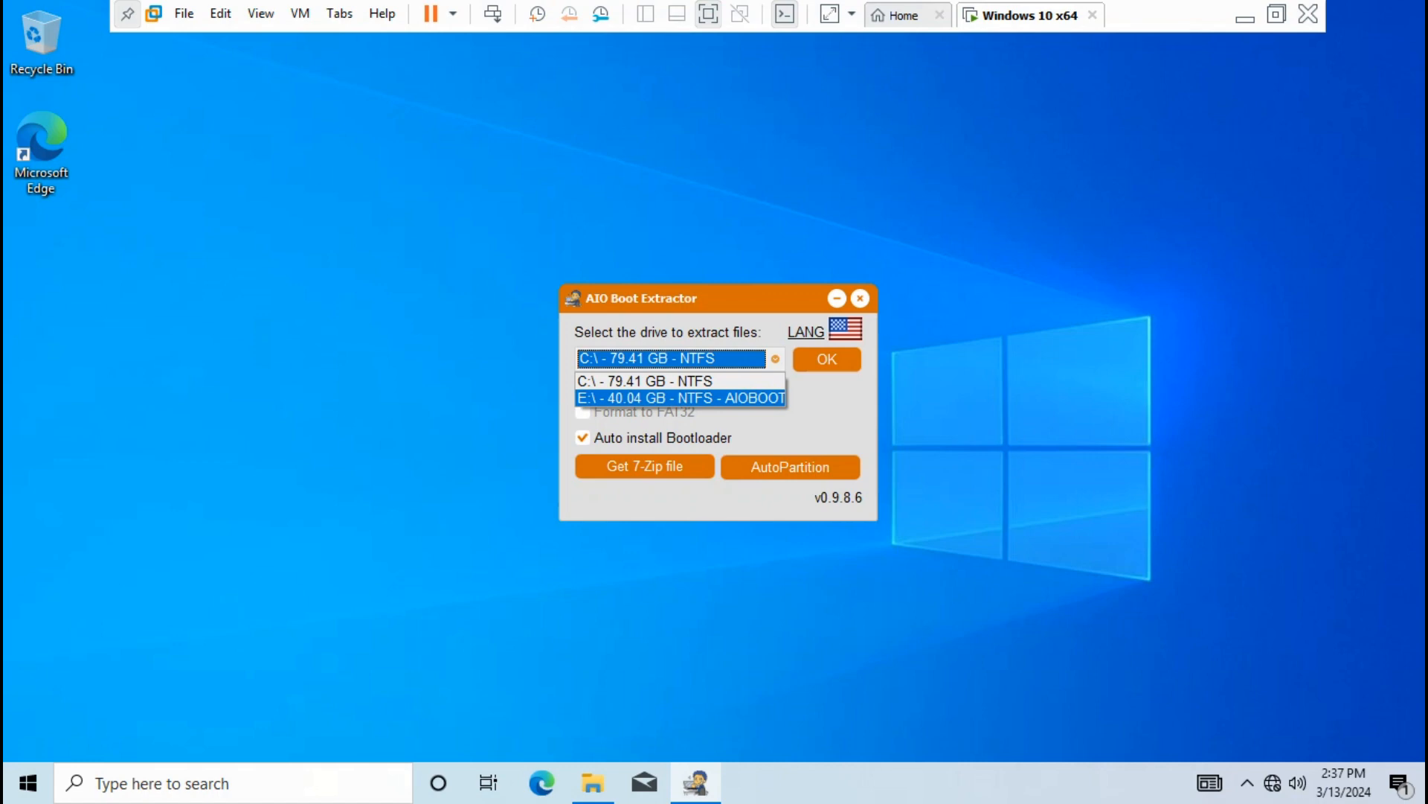
{"action": "left_click", "coordinate": [681, 399]}
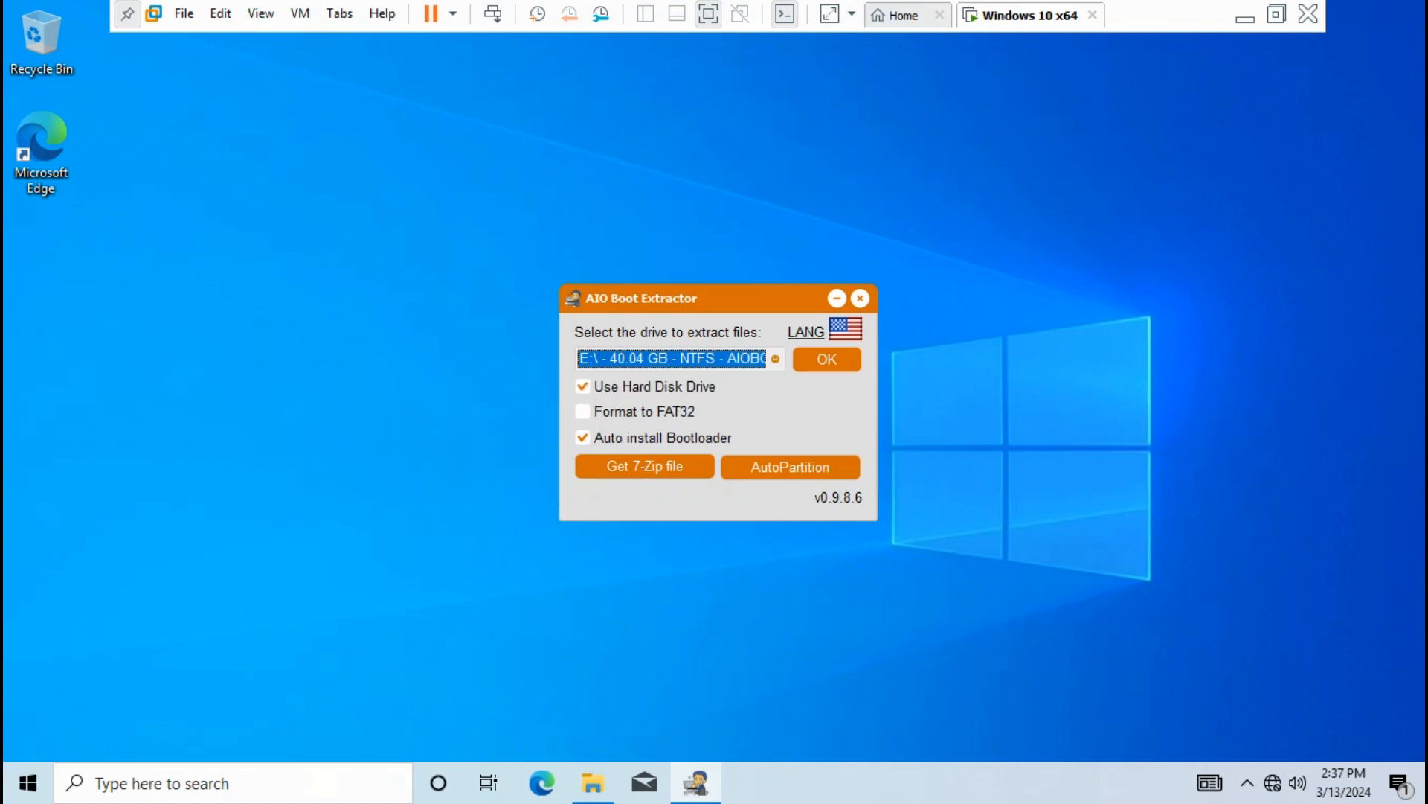
{"action": "left_click", "coordinate": [826, 359]}
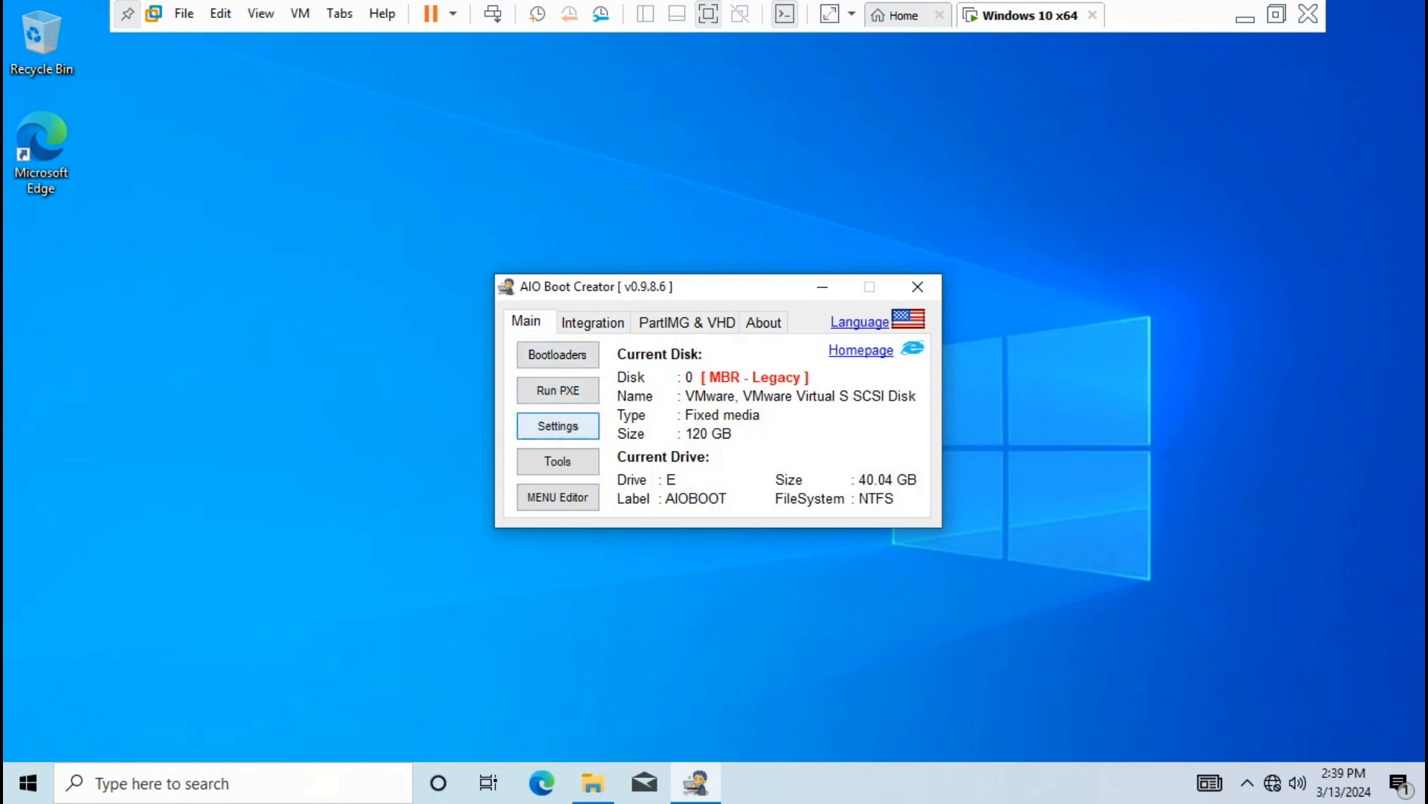
Check AIO Boot Creator's boot settings without changes, then bring up its Tools window
{"action": "left_click", "coordinate": [558, 426]}
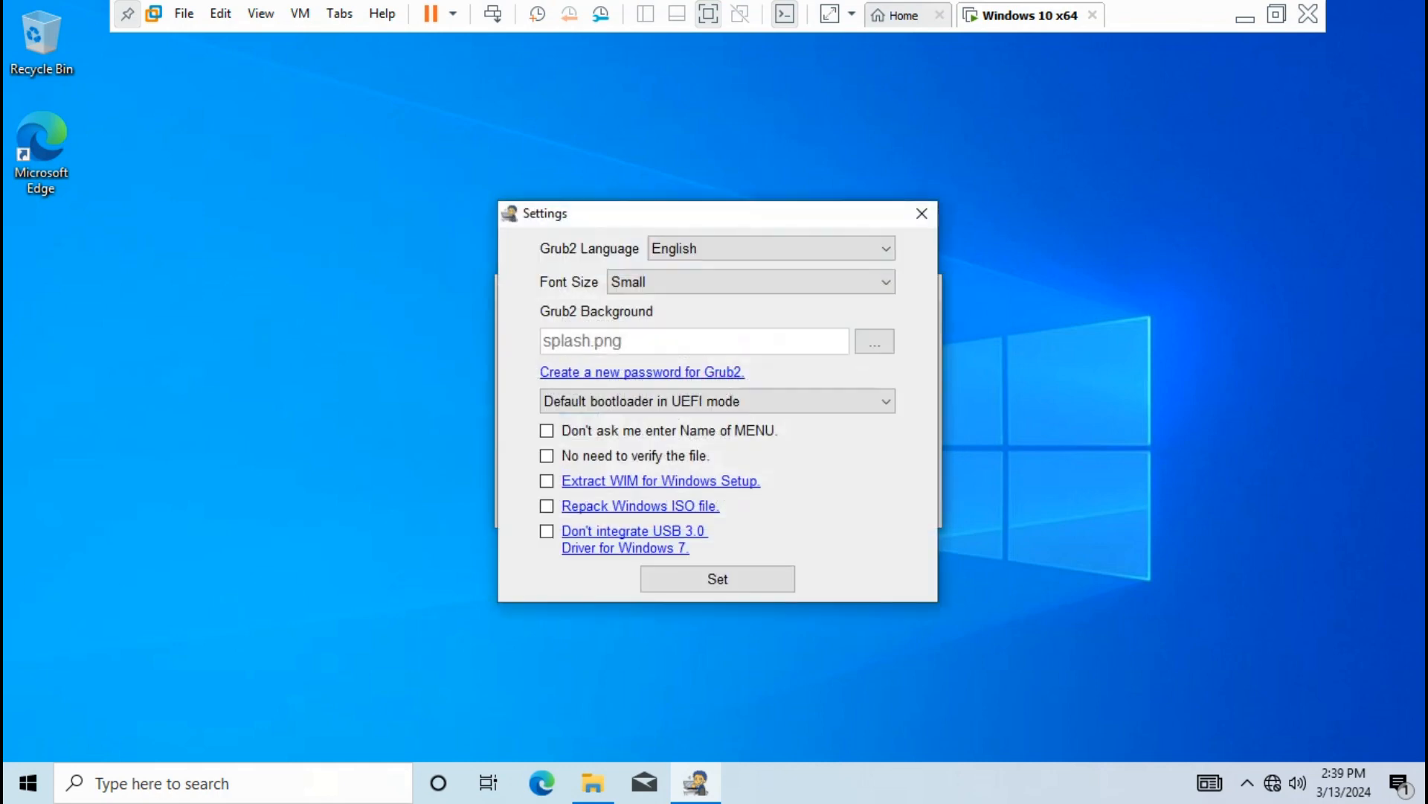
{"action": "left_click", "coordinate": [921, 213]}
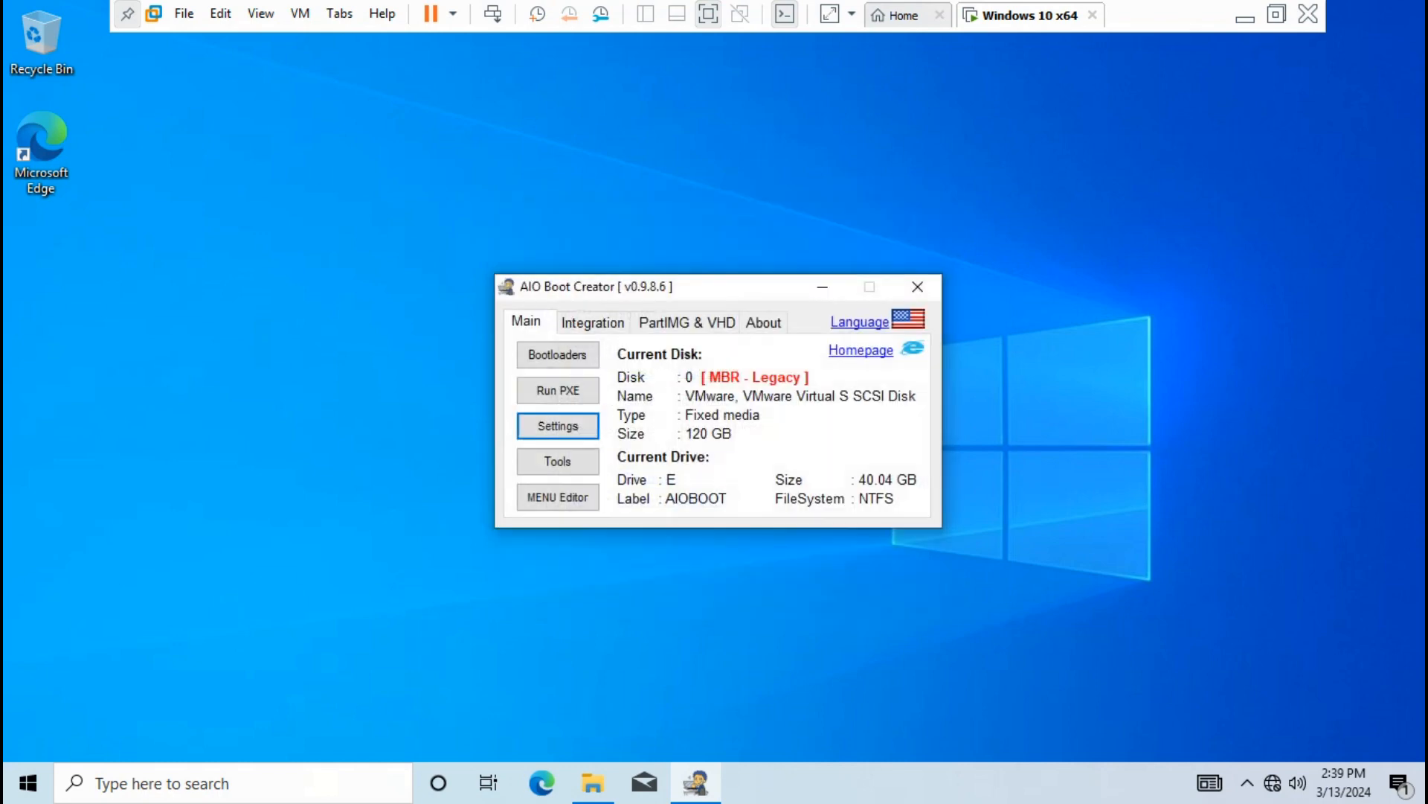
{"action": "left_click", "coordinate": [558, 462]}
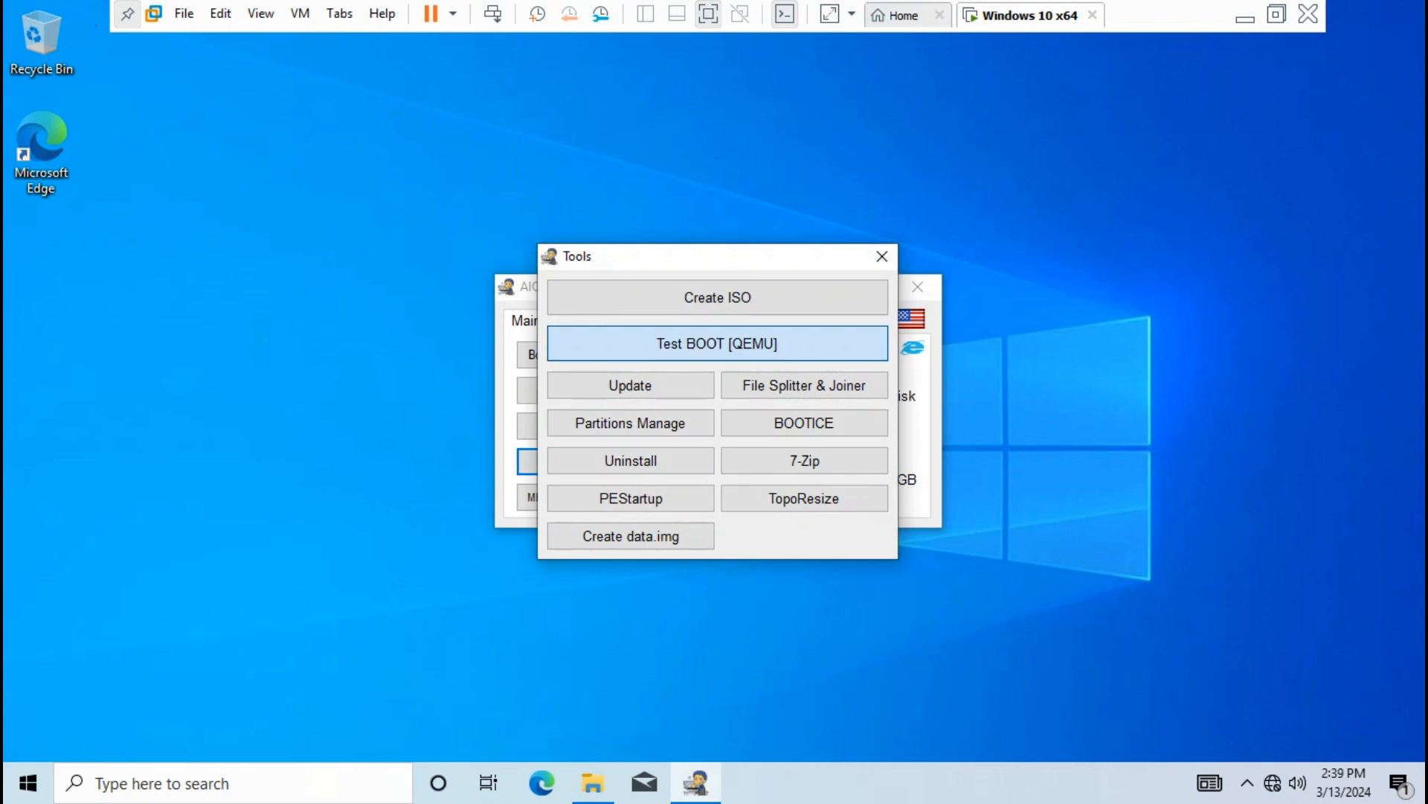
Test-boot the AIOBOOT drive in QEMU with default memory, power off from GRUB, and close Tools
{"action": "left_click", "coordinate": [718, 343]}
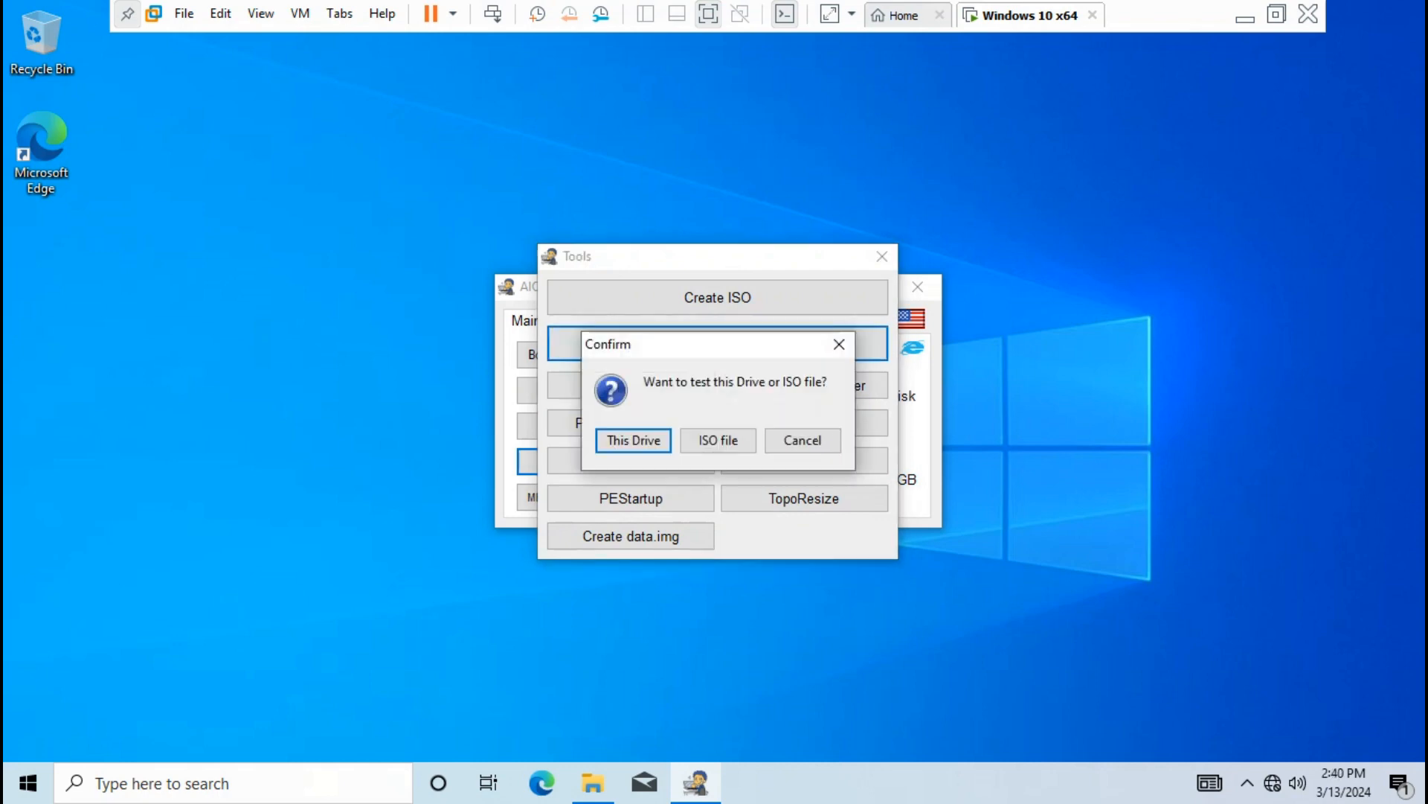
{"action": "left_click", "coordinate": [634, 441]}
{"action": "left_click", "coordinate": [760, 410]}
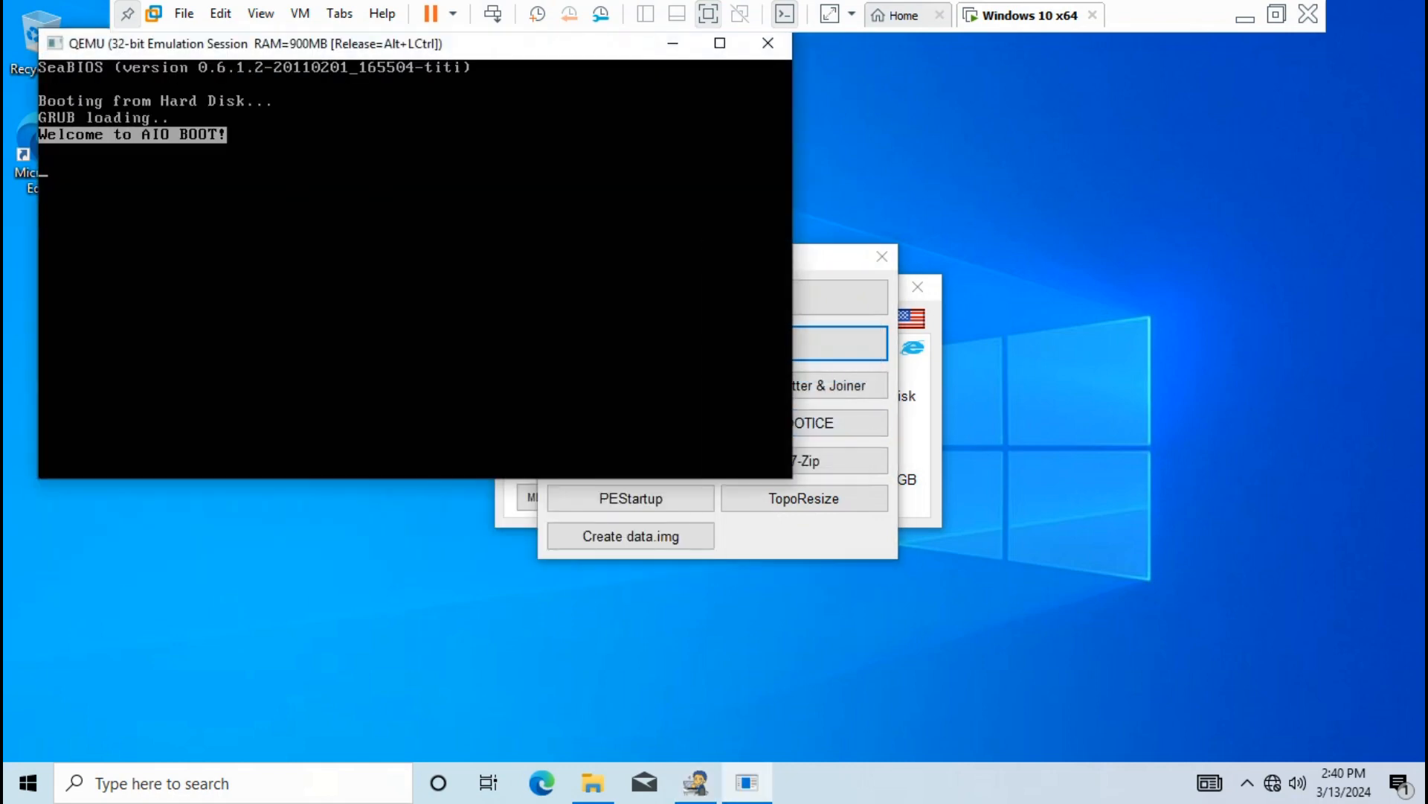
{"action": "key", "text": "Down"}
{"action": "key", "text": "Down"}
{"action": "key", "text": "Down"}
{"action": "key", "text": "Down"}
{"action": "key", "text": "Down"}
{"action": "key", "text": "Down"}
{"action": "key", "text": "Down"}
{"action": "key", "text": "Down"}
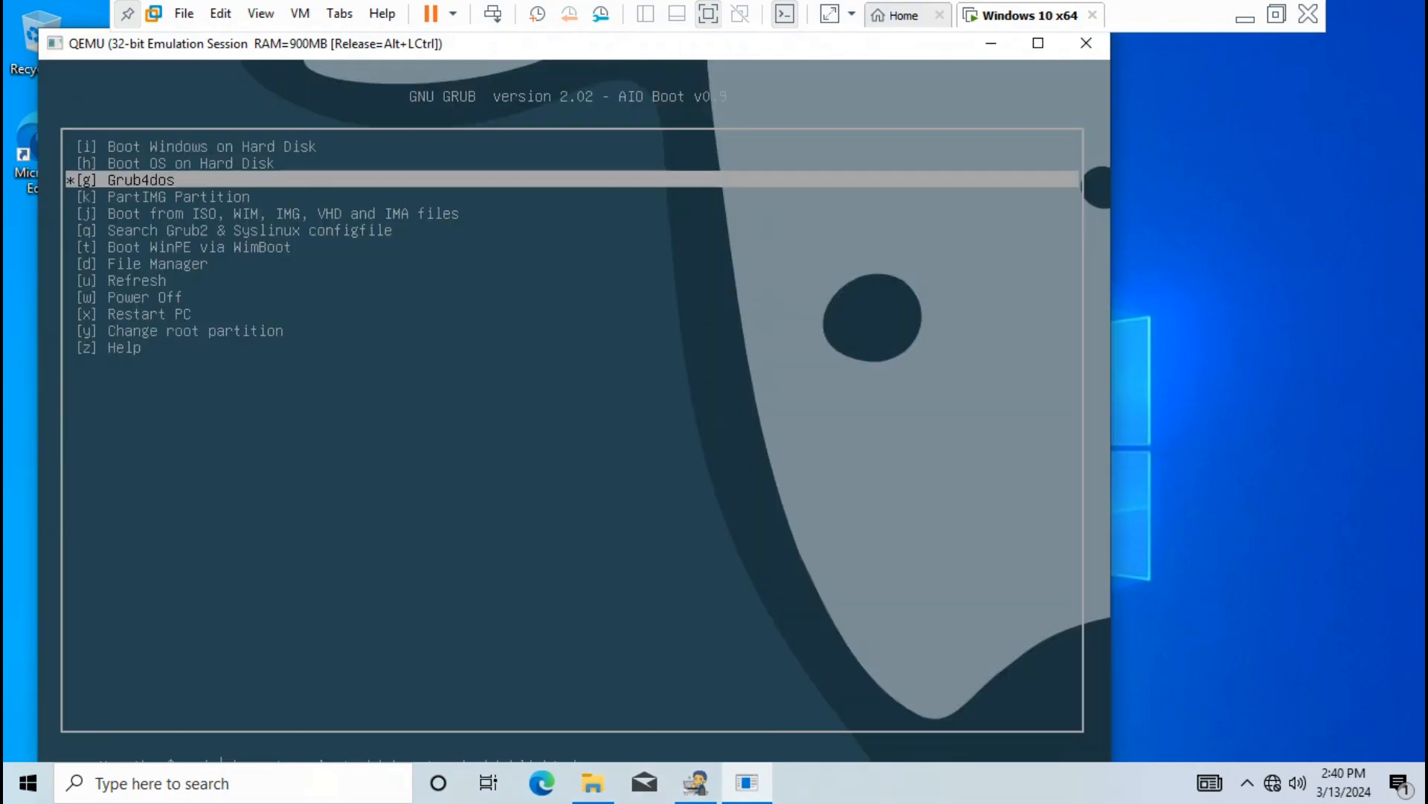
{"action": "key", "text": "Down"}
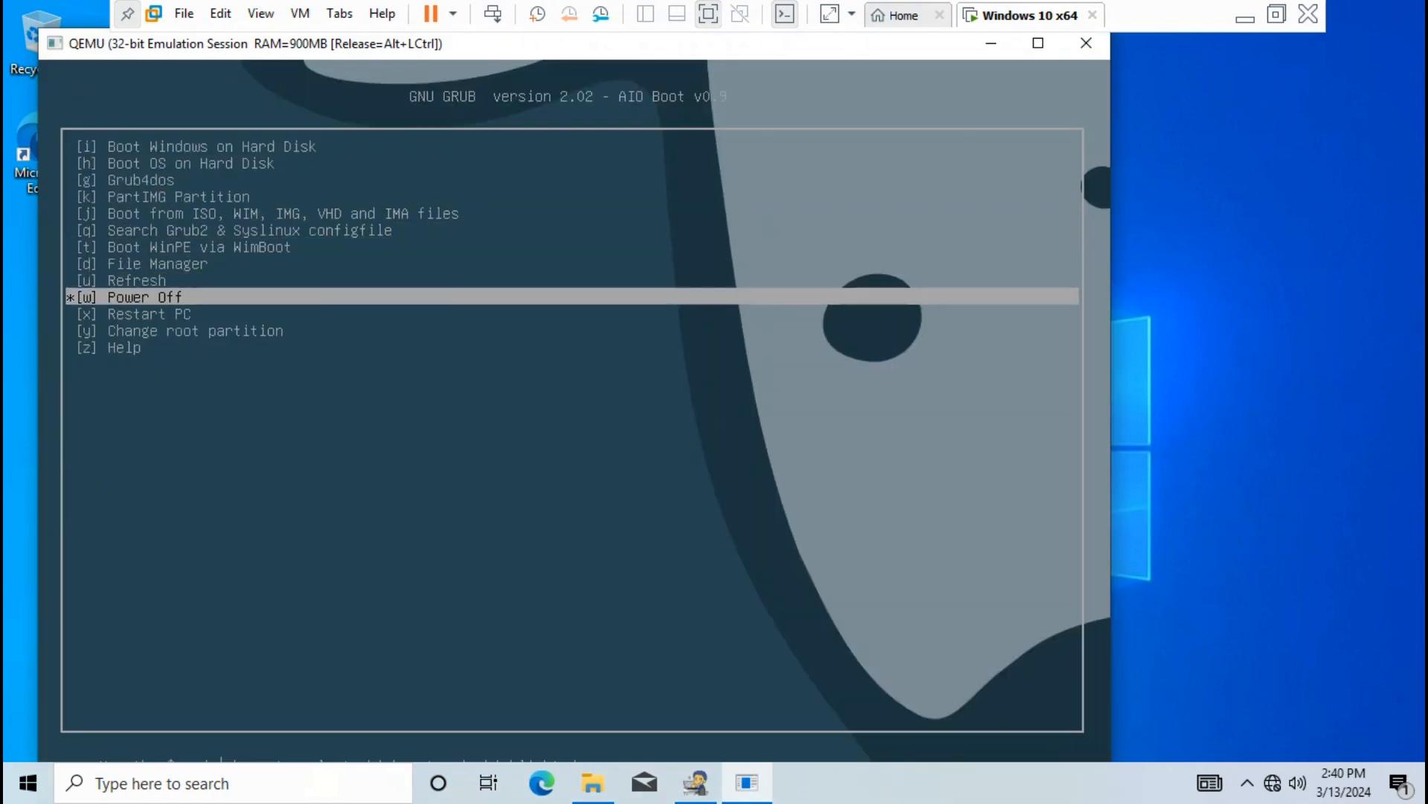
{"action": "key", "text": "Return"}
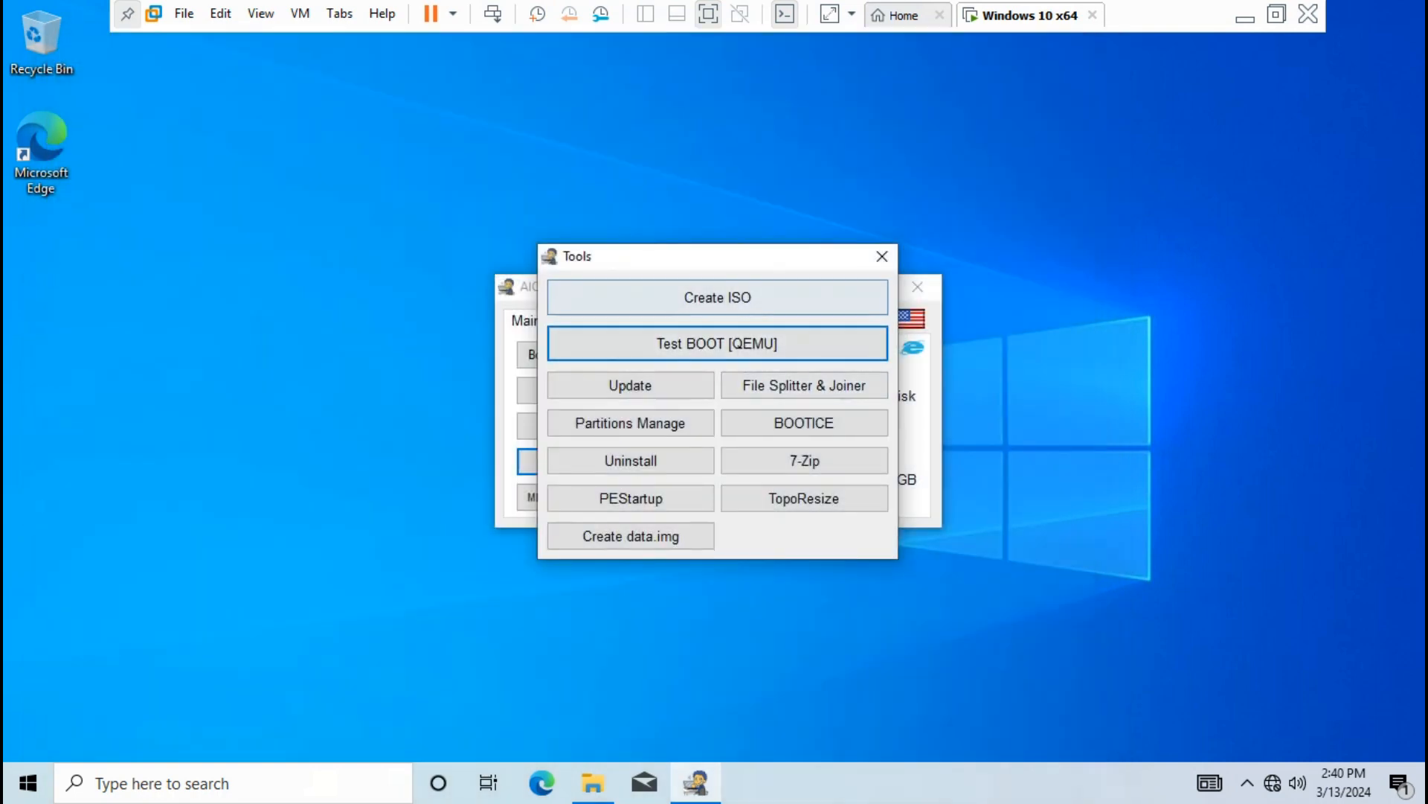
{"action": "left_click", "coordinate": [883, 256]}
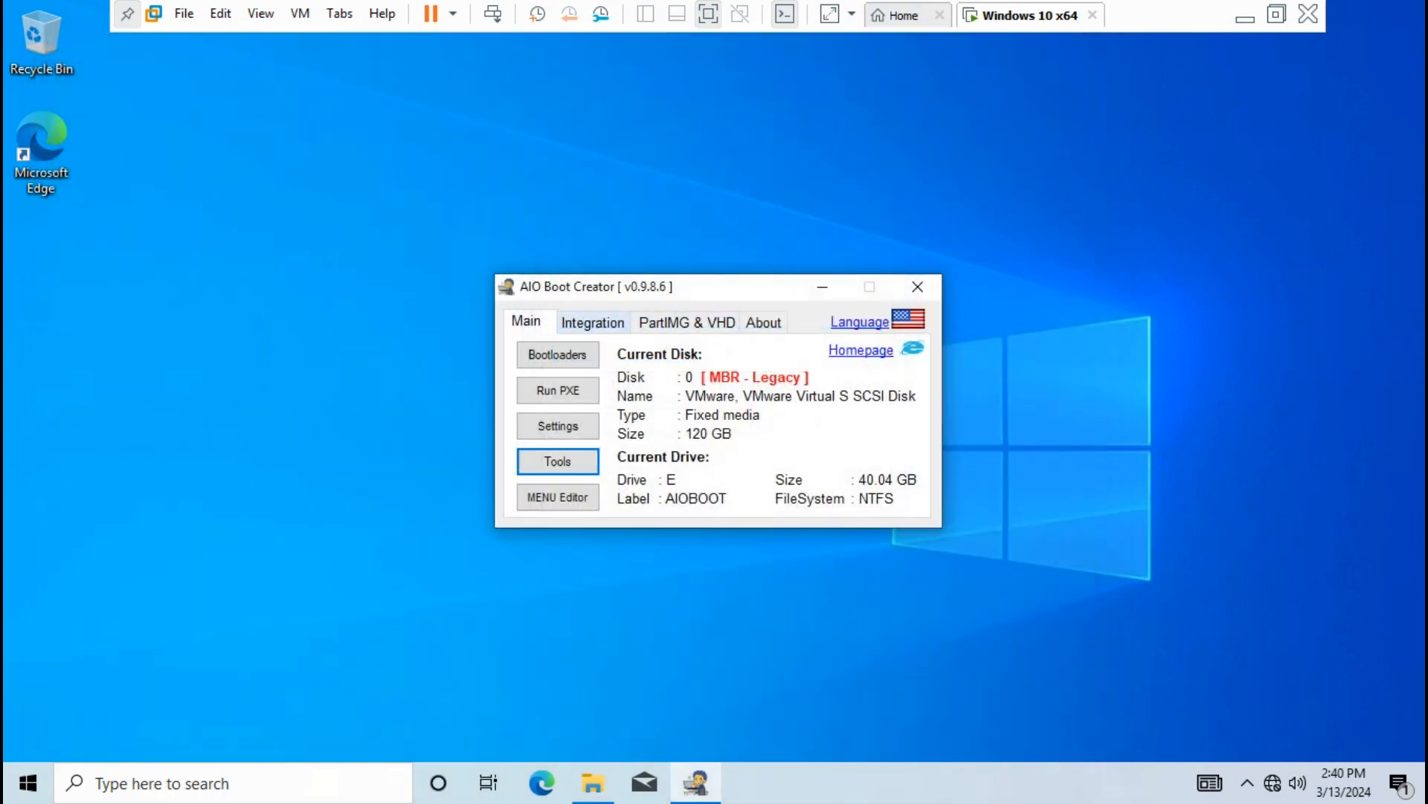
Integrate Comodo_Rescue_Disk_2.0 ISO as an Antivirus COMODO Rescue Disk entry with the default menu name
{"action": "left_click", "coordinate": [593, 322]}
{"action": "left_click", "coordinate": [563, 381]}
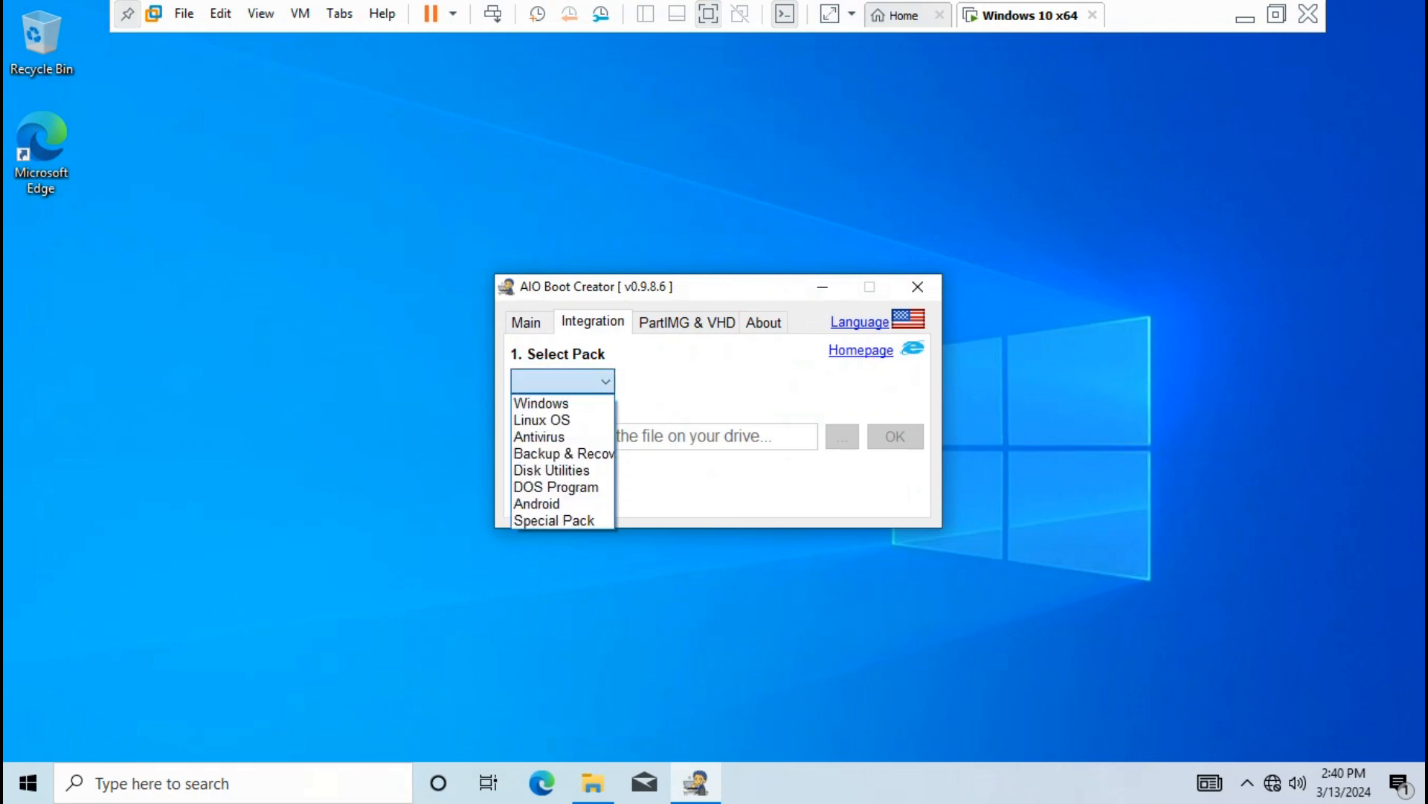
{"action": "left_click", "coordinate": [538, 437]}
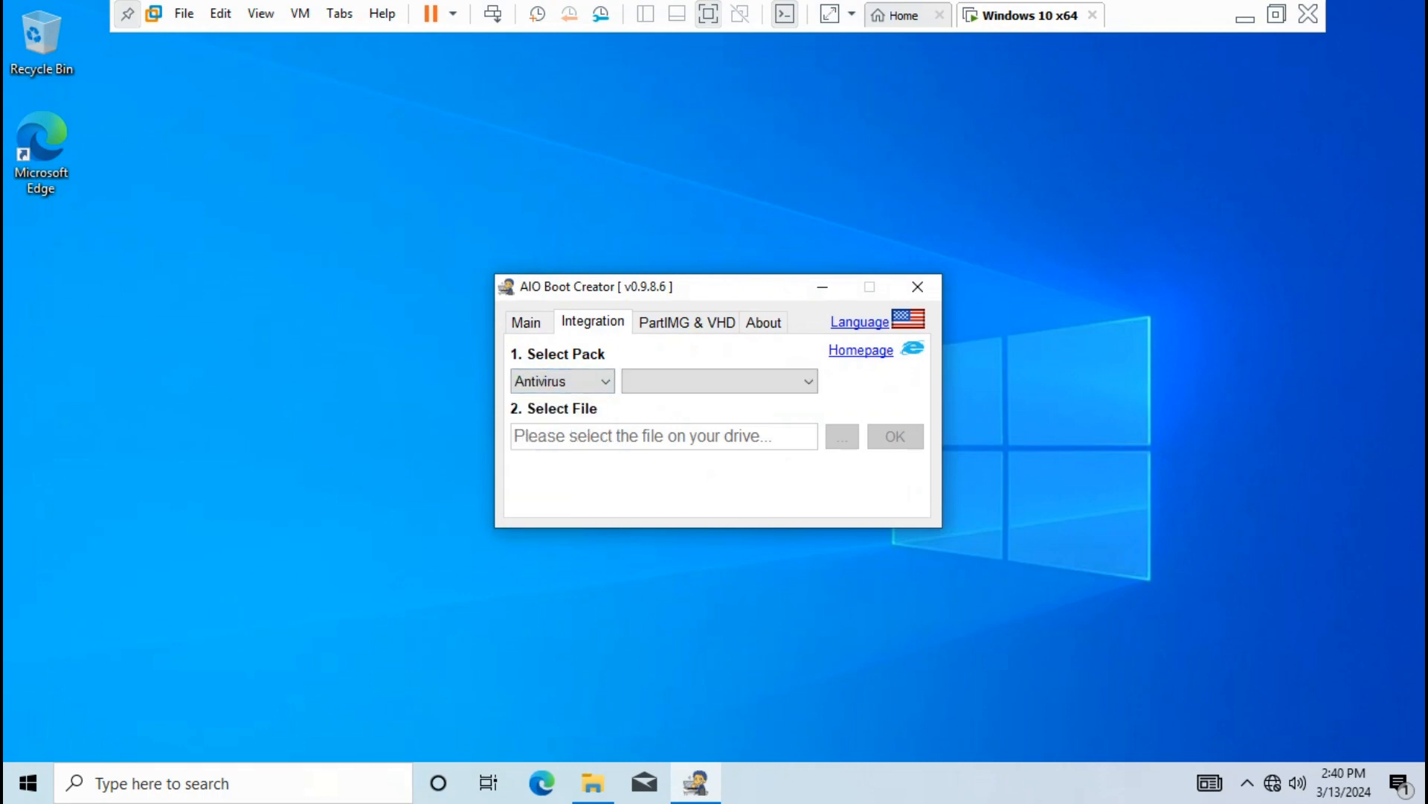
{"action": "left_click", "coordinate": [720, 381]}
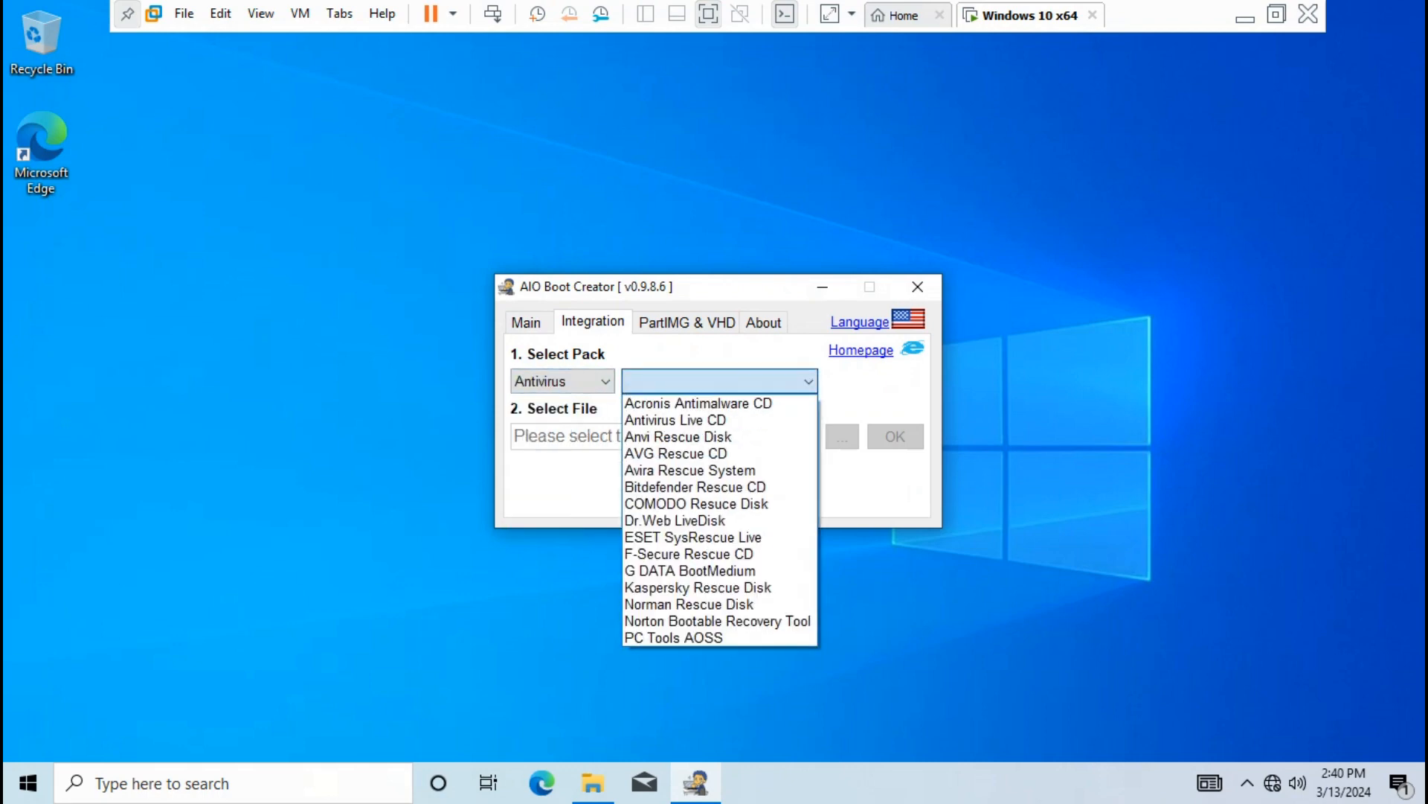
{"action": "left_click", "coordinate": [698, 503]}
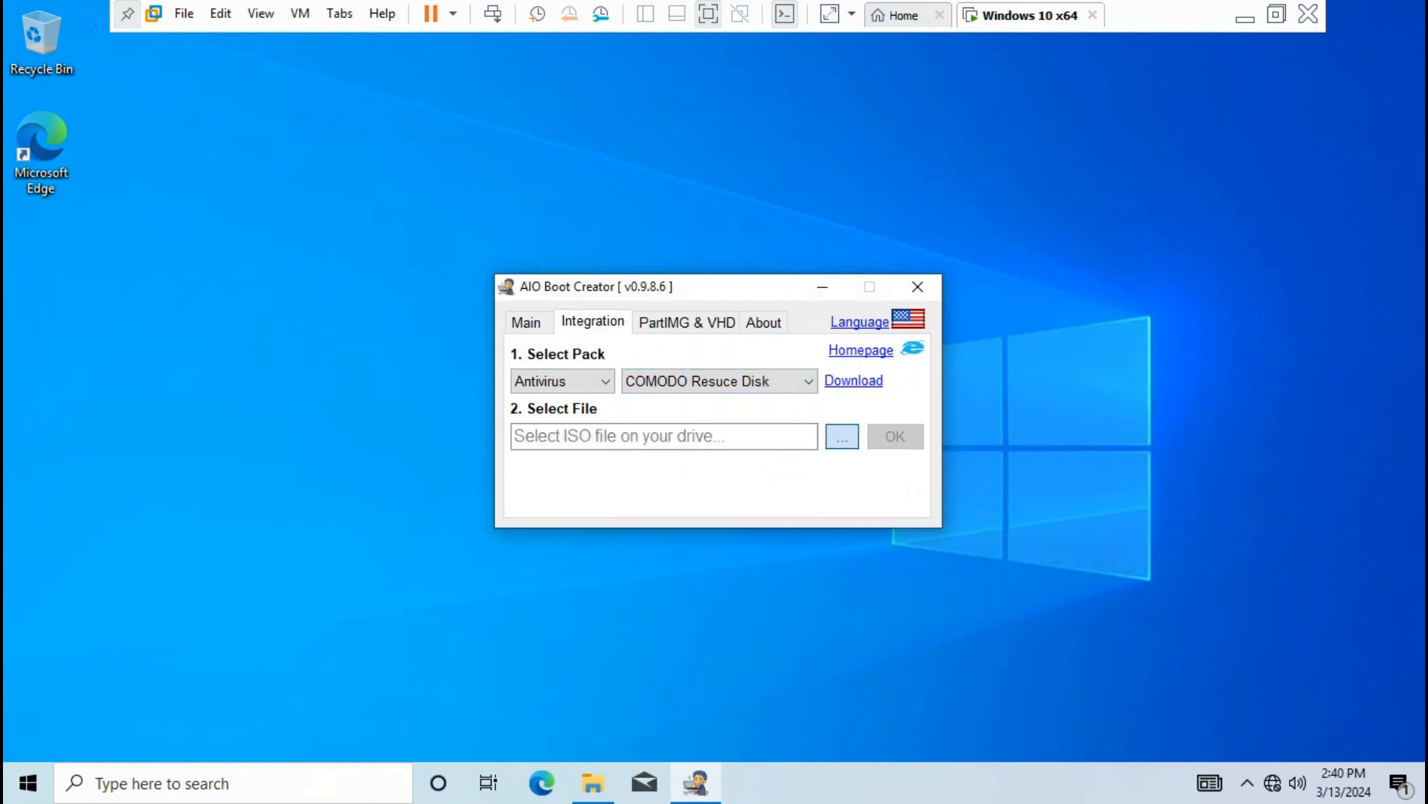
{"action": "left_click", "coordinate": [843, 436]}
{"action": "left_click", "coordinate": [957, 478]}
{"action": "left_click", "coordinate": [1253, 689]}
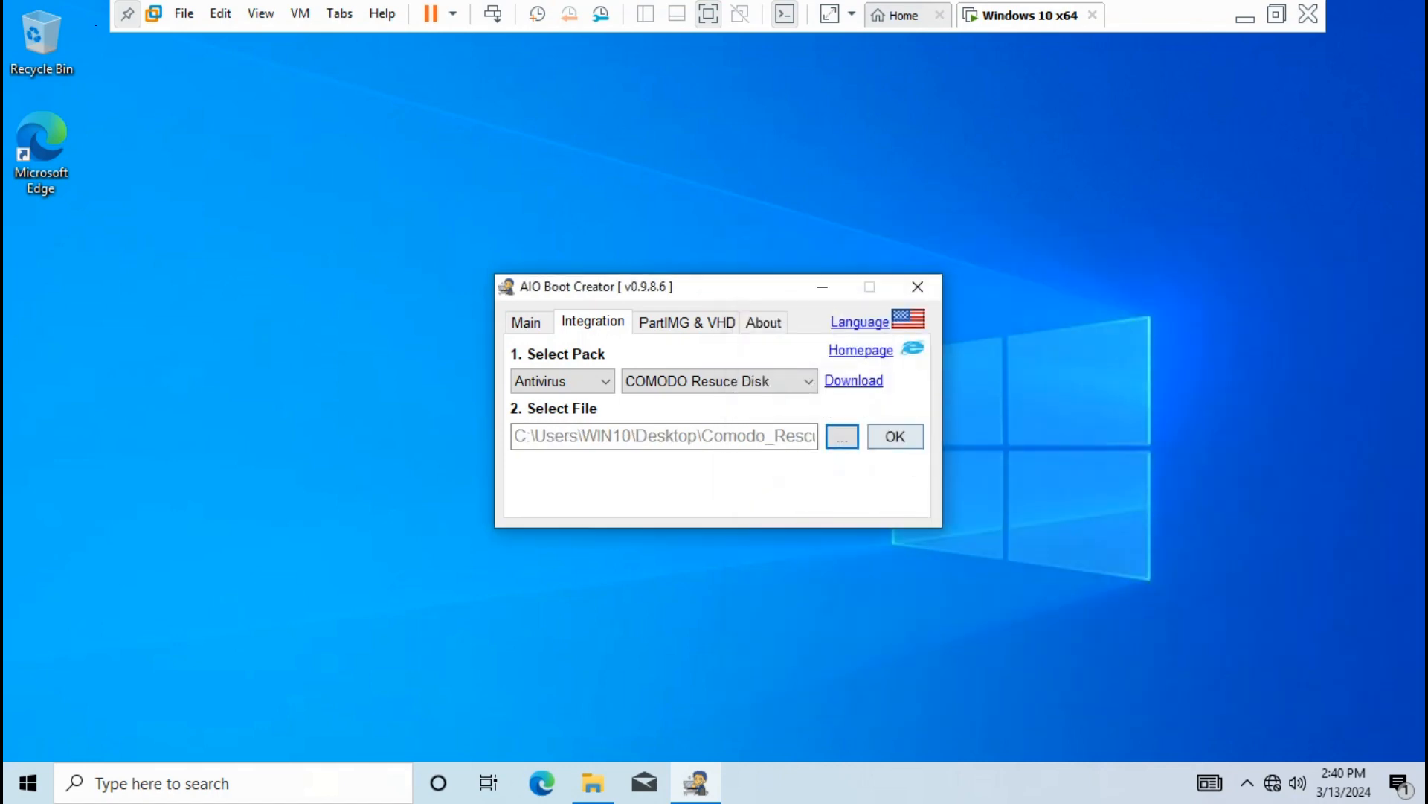
{"action": "left_click", "coordinate": [895, 436]}
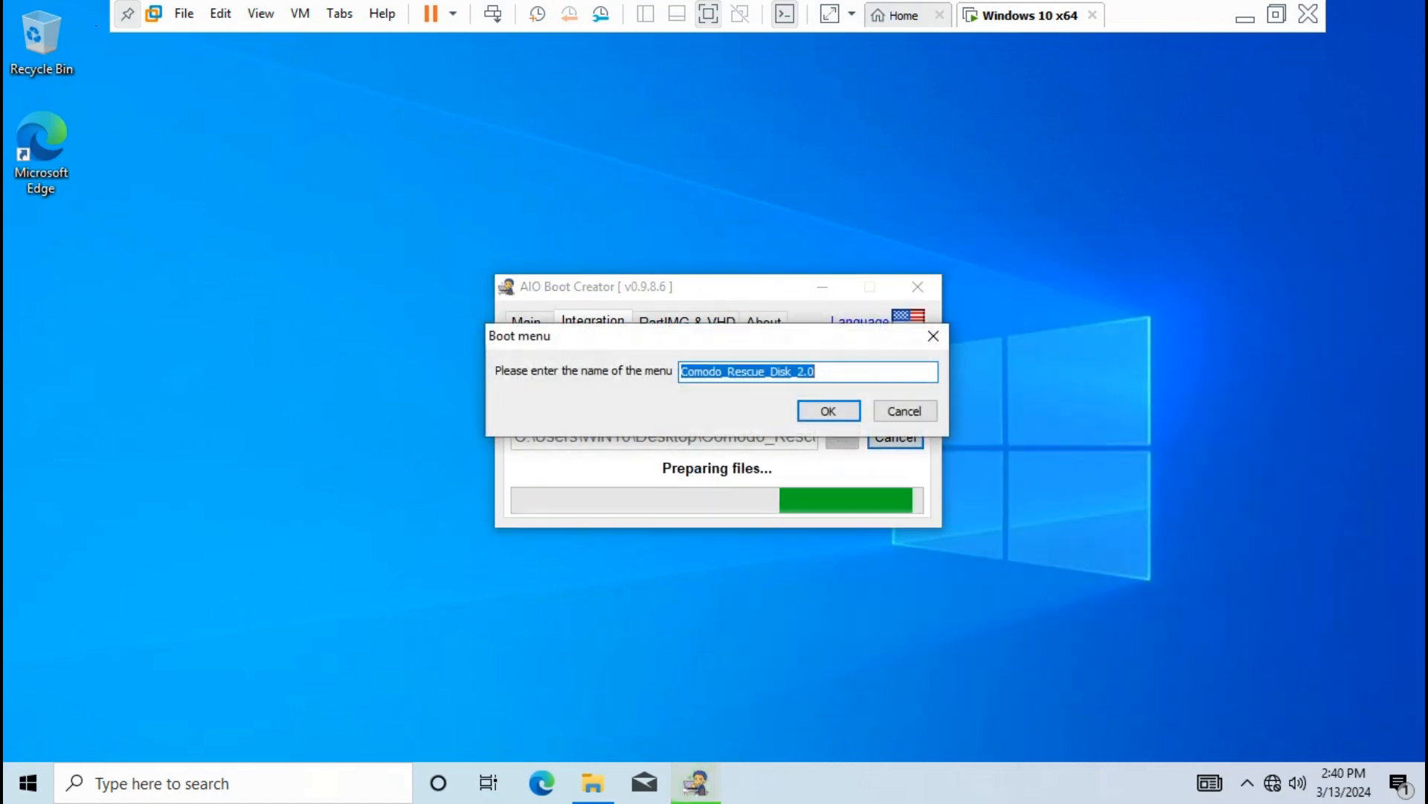
{"action": "key", "text": "Return"}
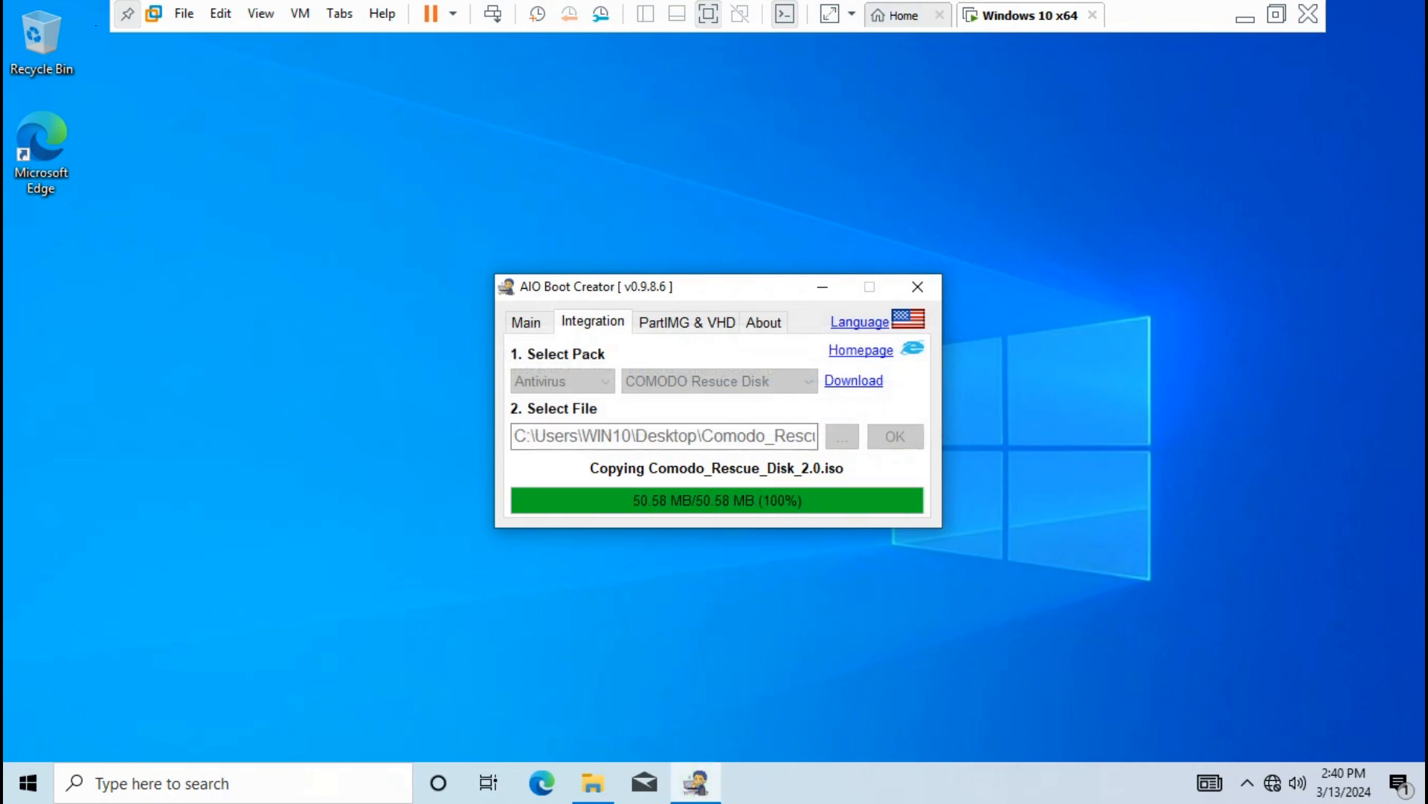
{"action": "key", "text": "Return"}
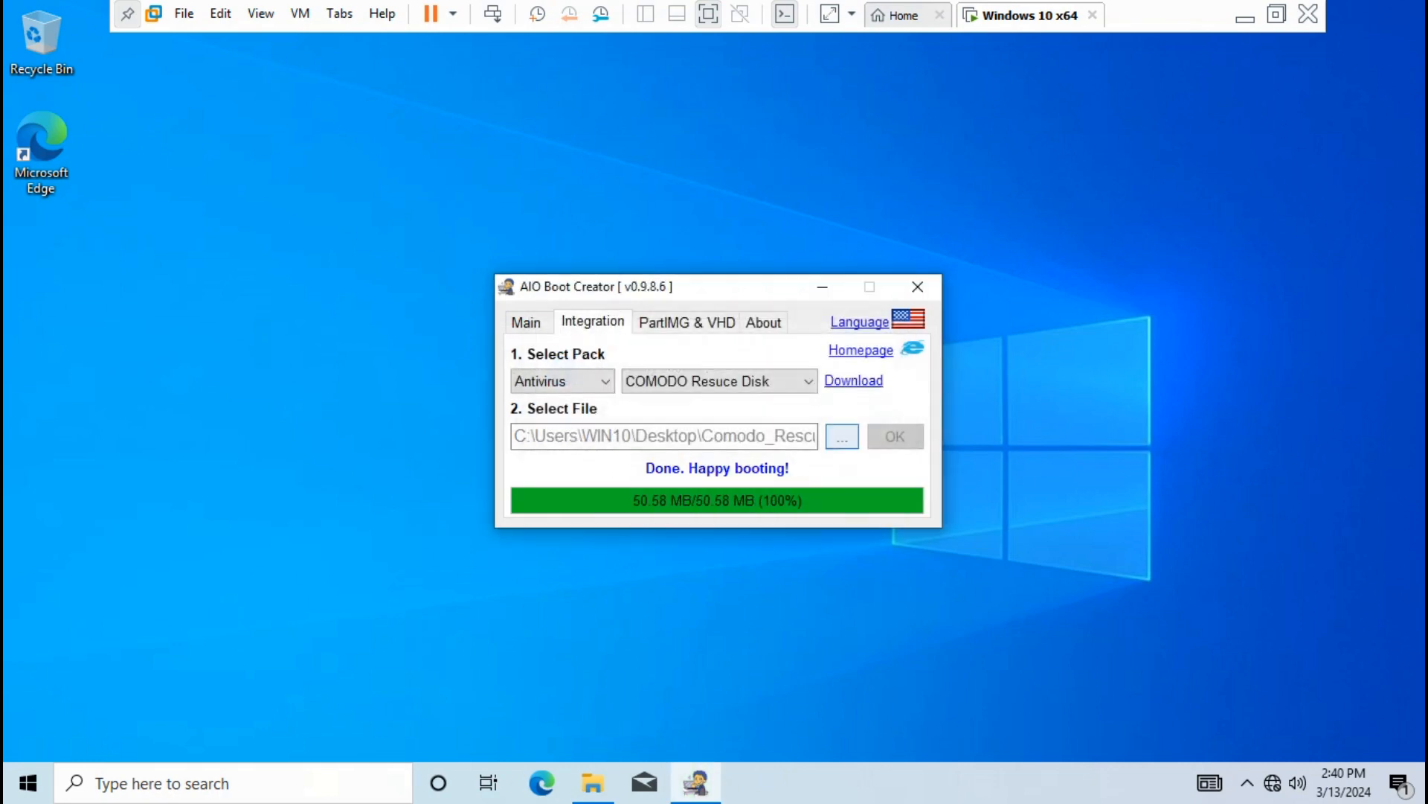
Switch the pack category to Windows and list its available packs
{"action": "key", "text": "alt+Down"}
{"action": "key", "text": "Up"}
{"action": "key", "text": "Up"}
{"action": "key", "text": "Return"}
{"action": "key", "text": "Tab"}
{"action": "key", "text": "alt+Down"}
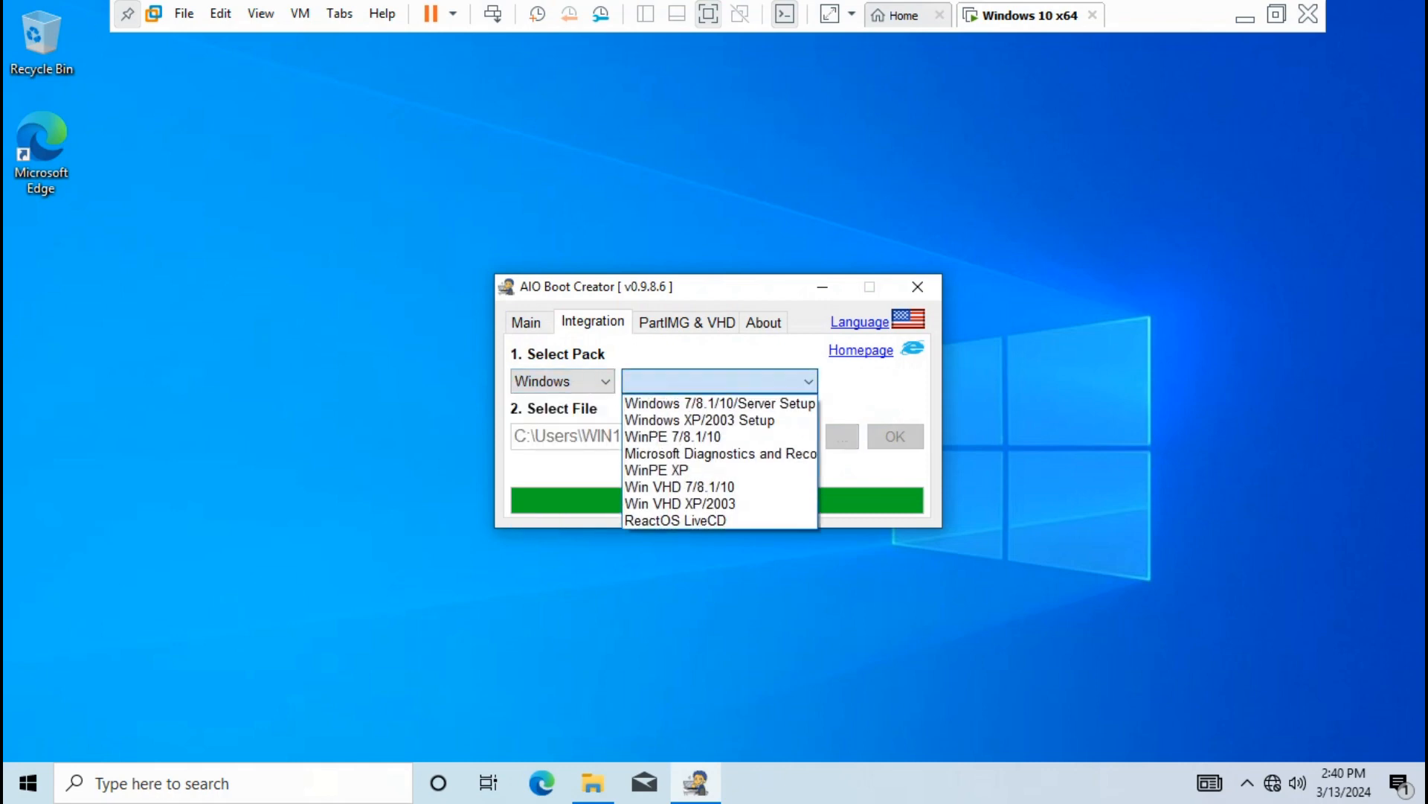
Choose the WinPE 7/8.1/10 pack and select strelec10x64Eng.wim from the SSTR folder on D:
{"action": "key", "text": "Down"}
{"action": "key", "text": "Down"}
{"action": "key", "text": "Down"}
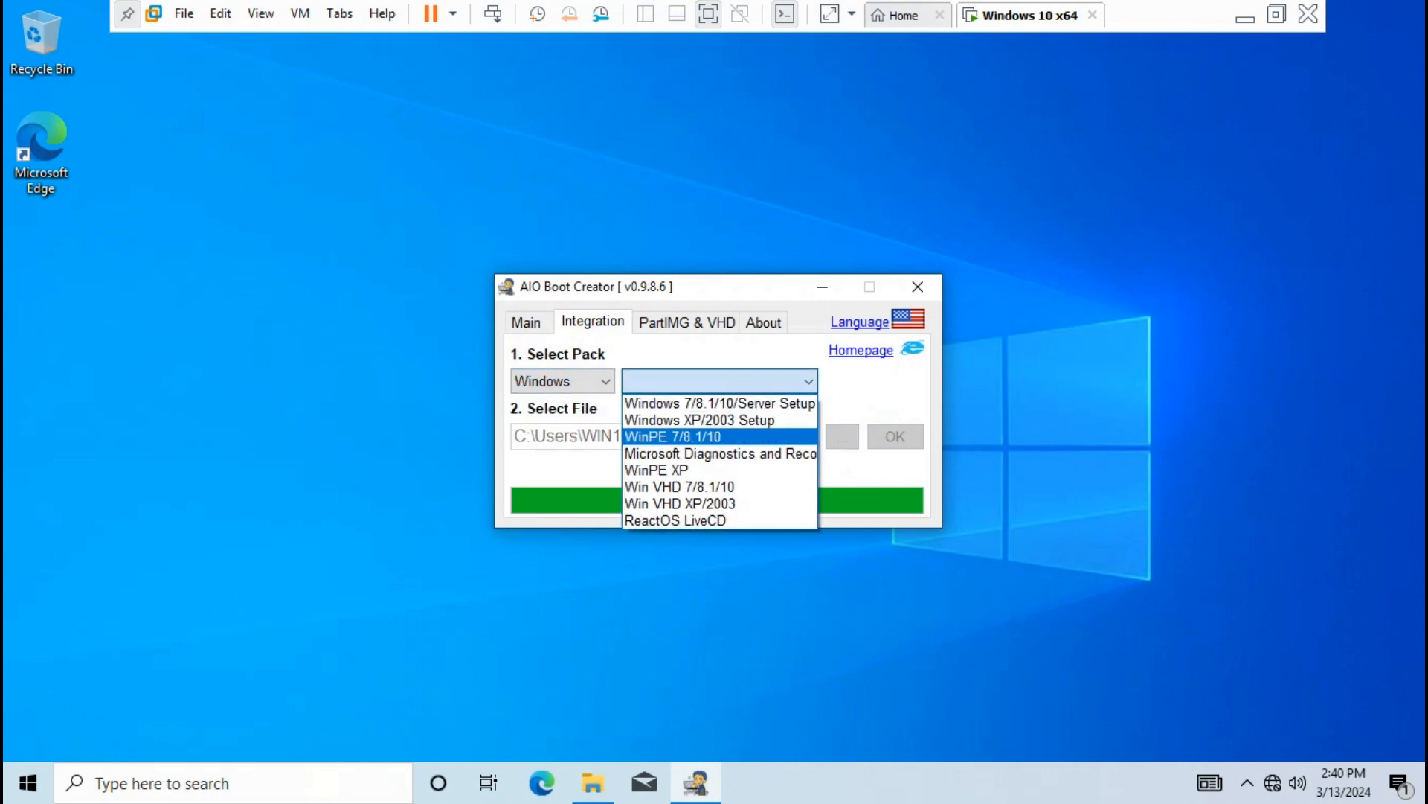
{"action": "key", "text": "Return"}
{"action": "key", "text": "Tab"}
{"action": "key", "text": "Tab"}
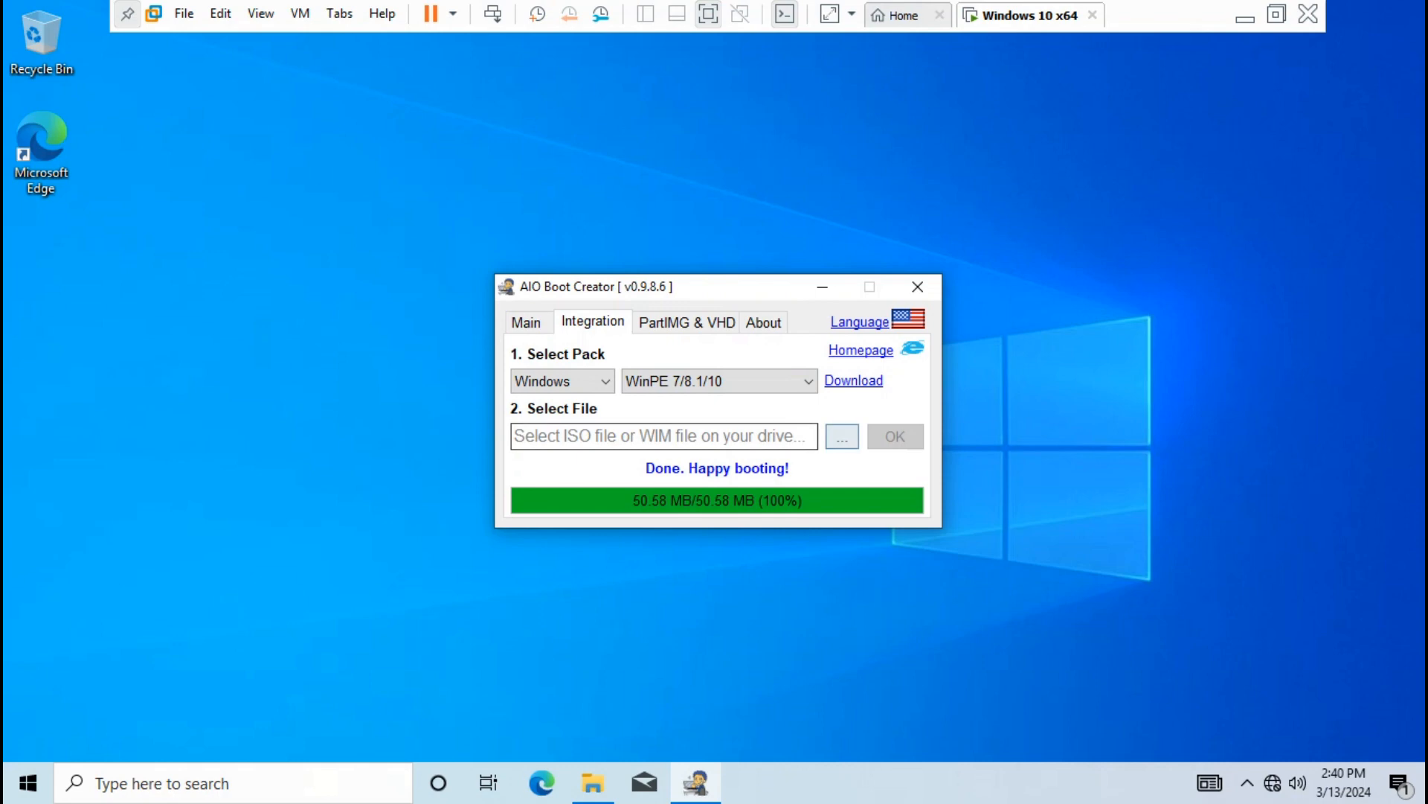
{"action": "key", "text": "Return"}
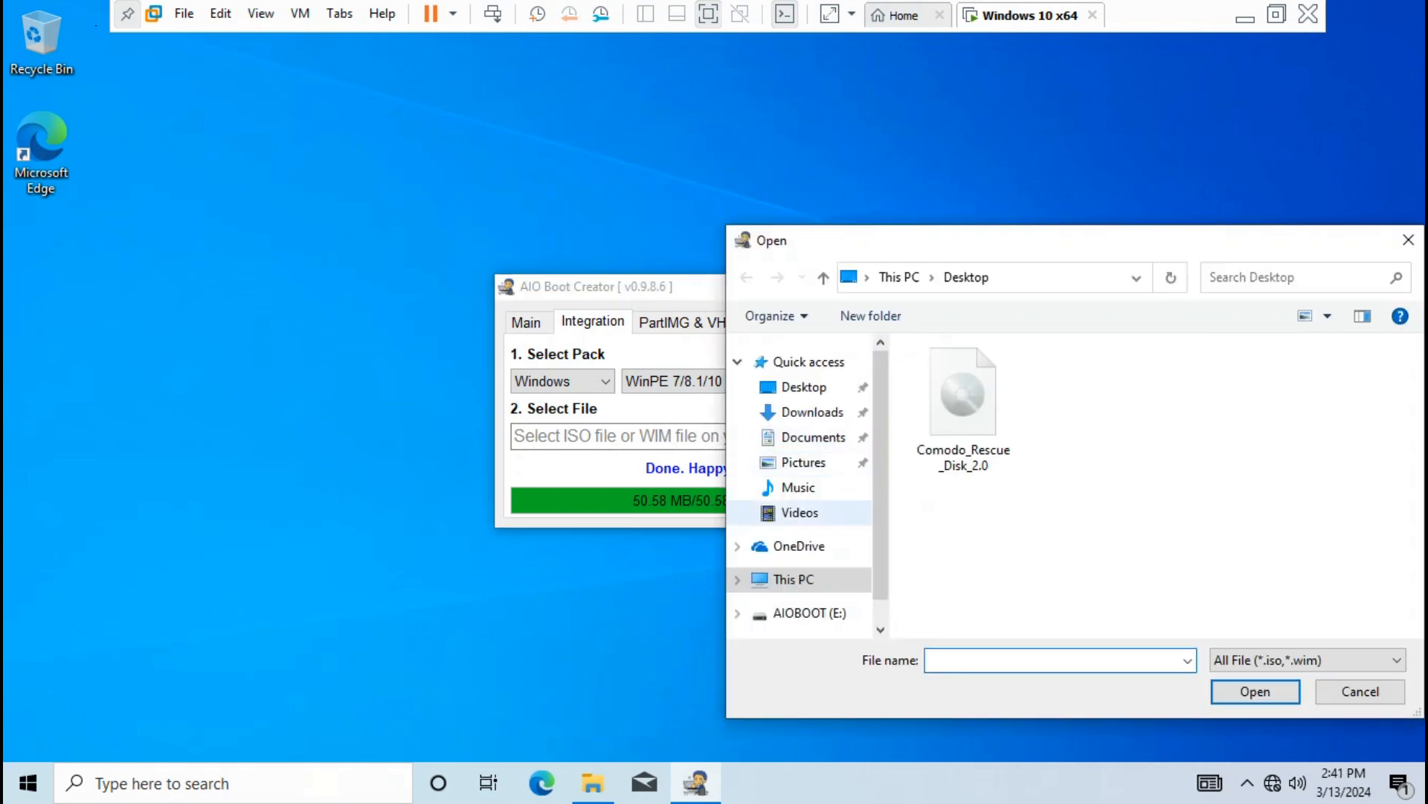
{"action": "left_click_drag", "start_coordinate": [881, 521], "coordinate": [881, 545]}
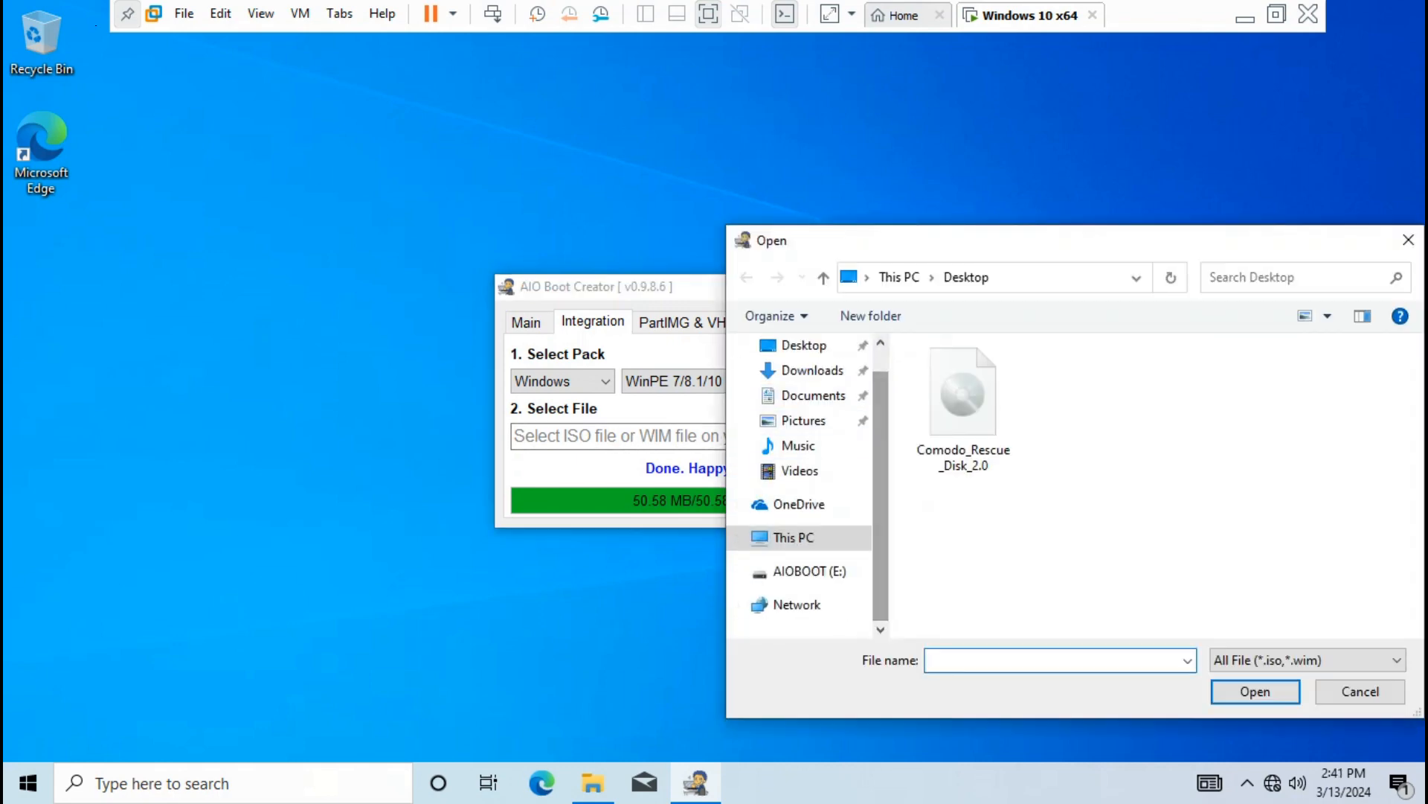
{"action": "left_click_drag", "start_coordinate": [881, 525], "coordinate": [881, 554]}
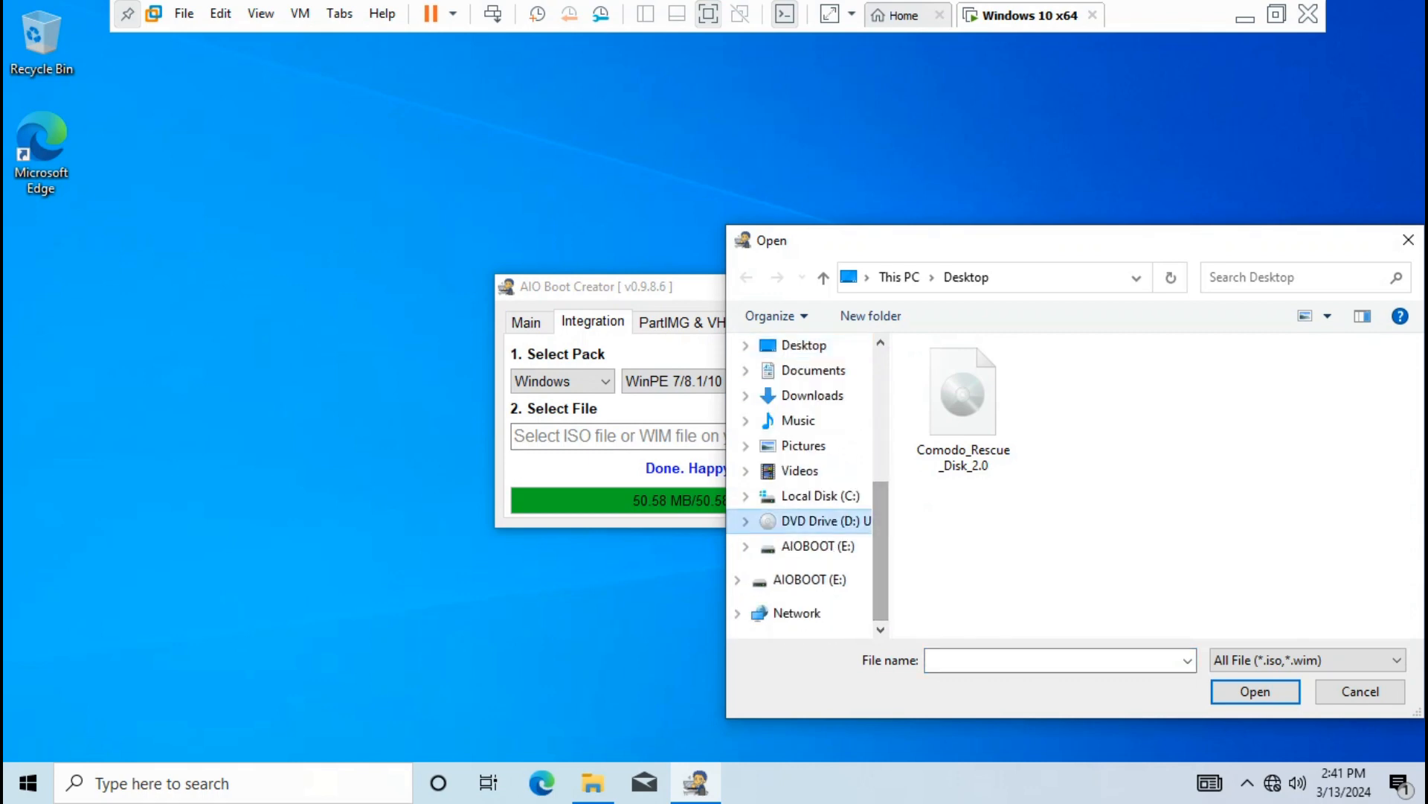
{"action": "left_click", "coordinate": [814, 521]}
{"action": "double_click", "coordinate": [946, 471]}
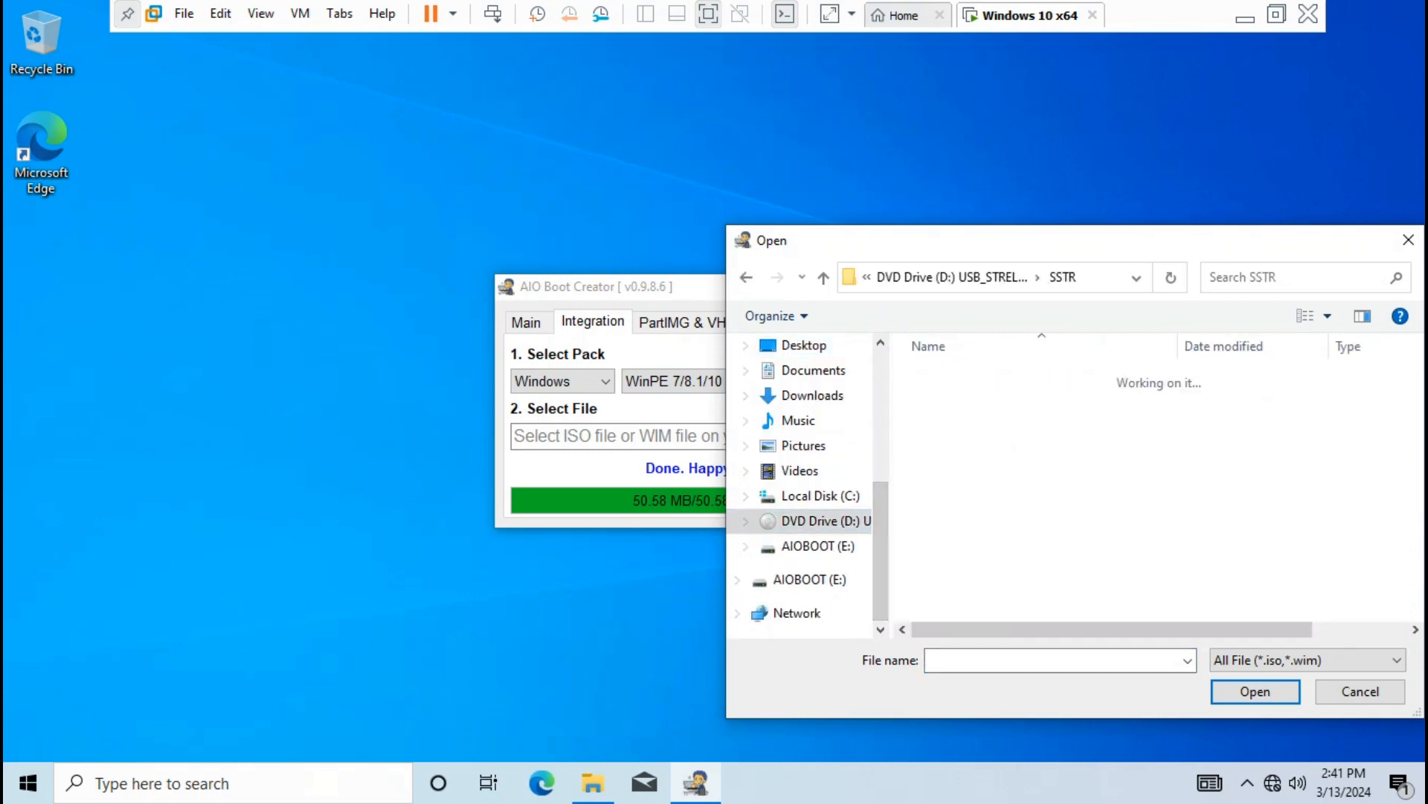
{"action": "scroll", "coordinate": [1154, 491], "scroll_direction": "down", "scroll_amount": 2}
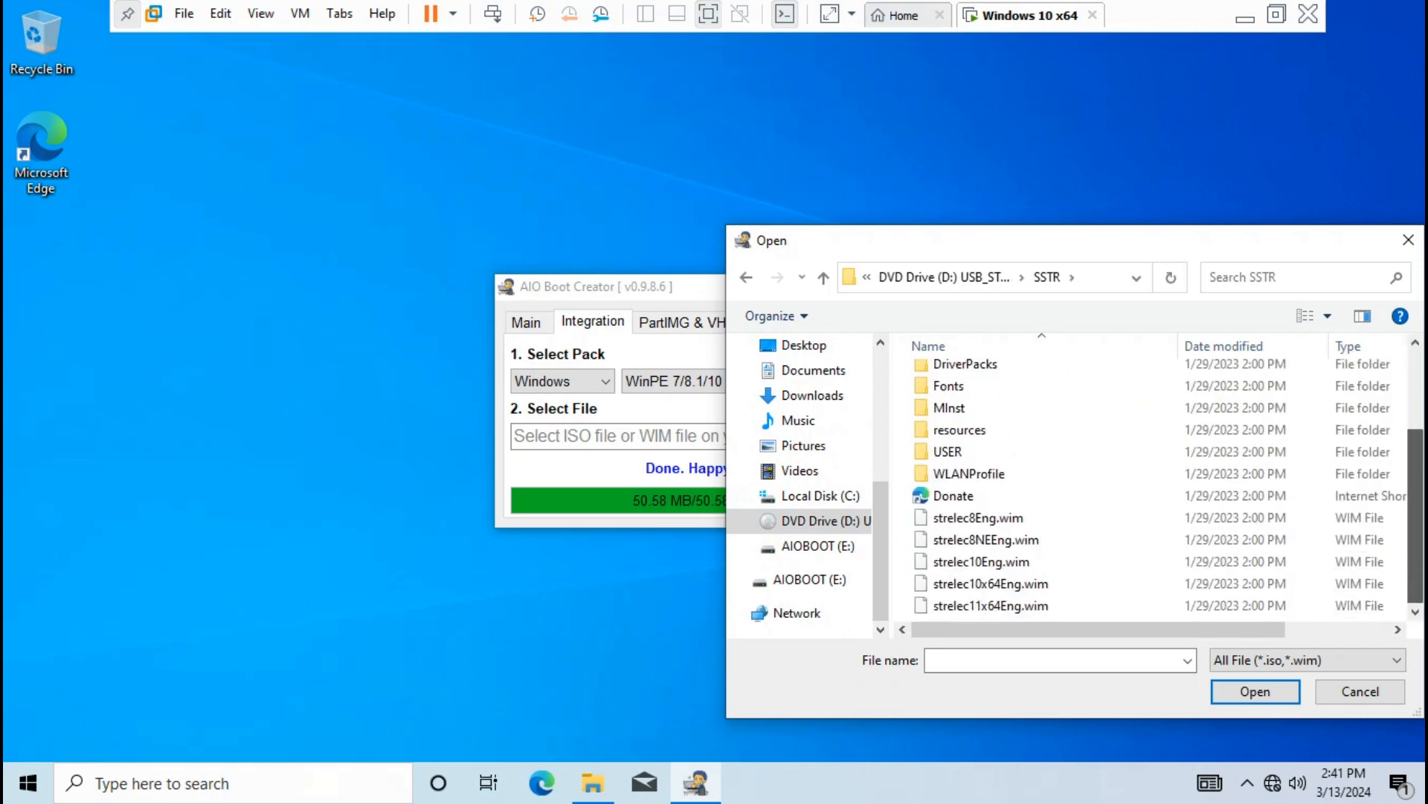
{"action": "left_click", "coordinate": [990, 584]}
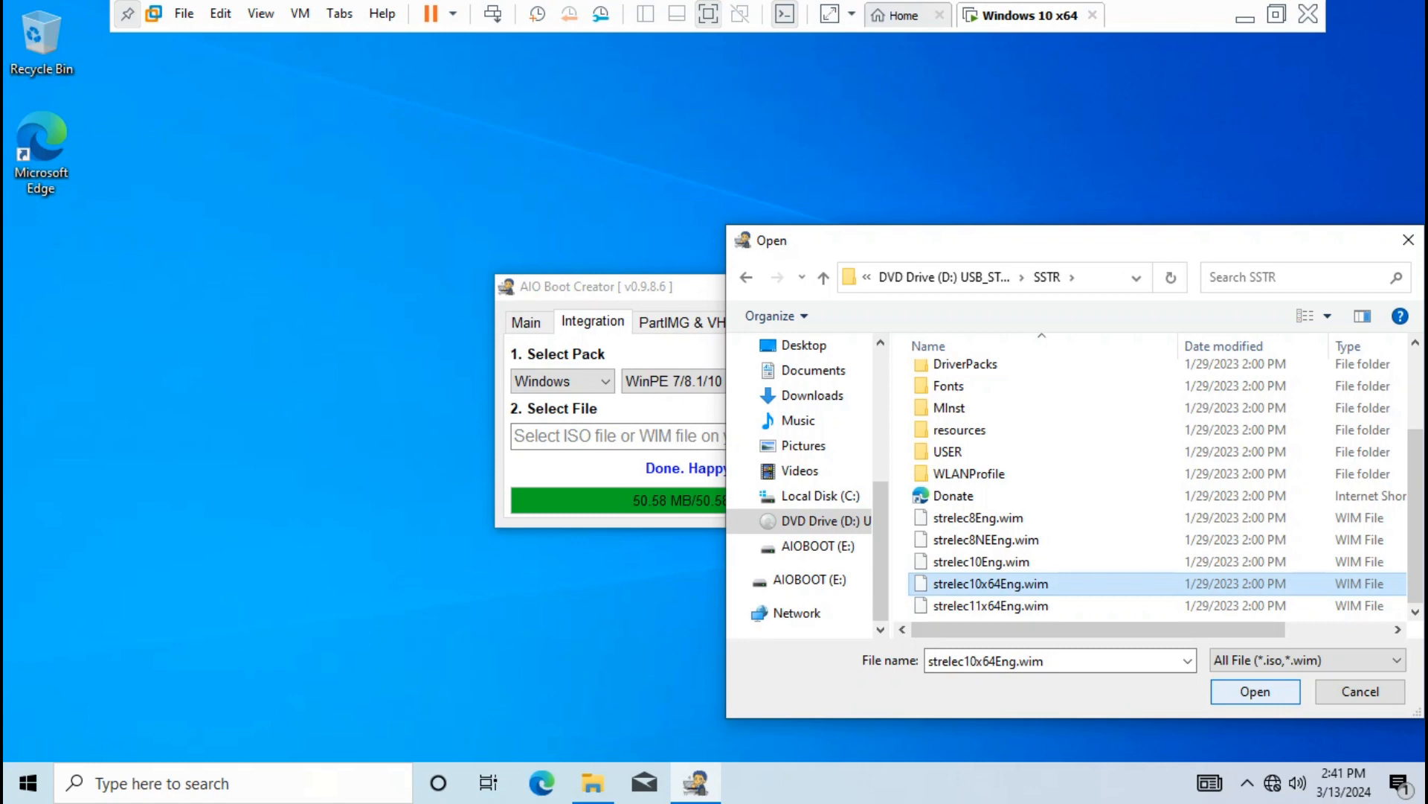
{"action": "left_click", "coordinate": [1255, 691]}
Integrate the WIM as boot entry WIN.PE.10.STRELEC_10X64EN, then return to the Main tab
{"action": "left_click", "coordinate": [895, 437]}
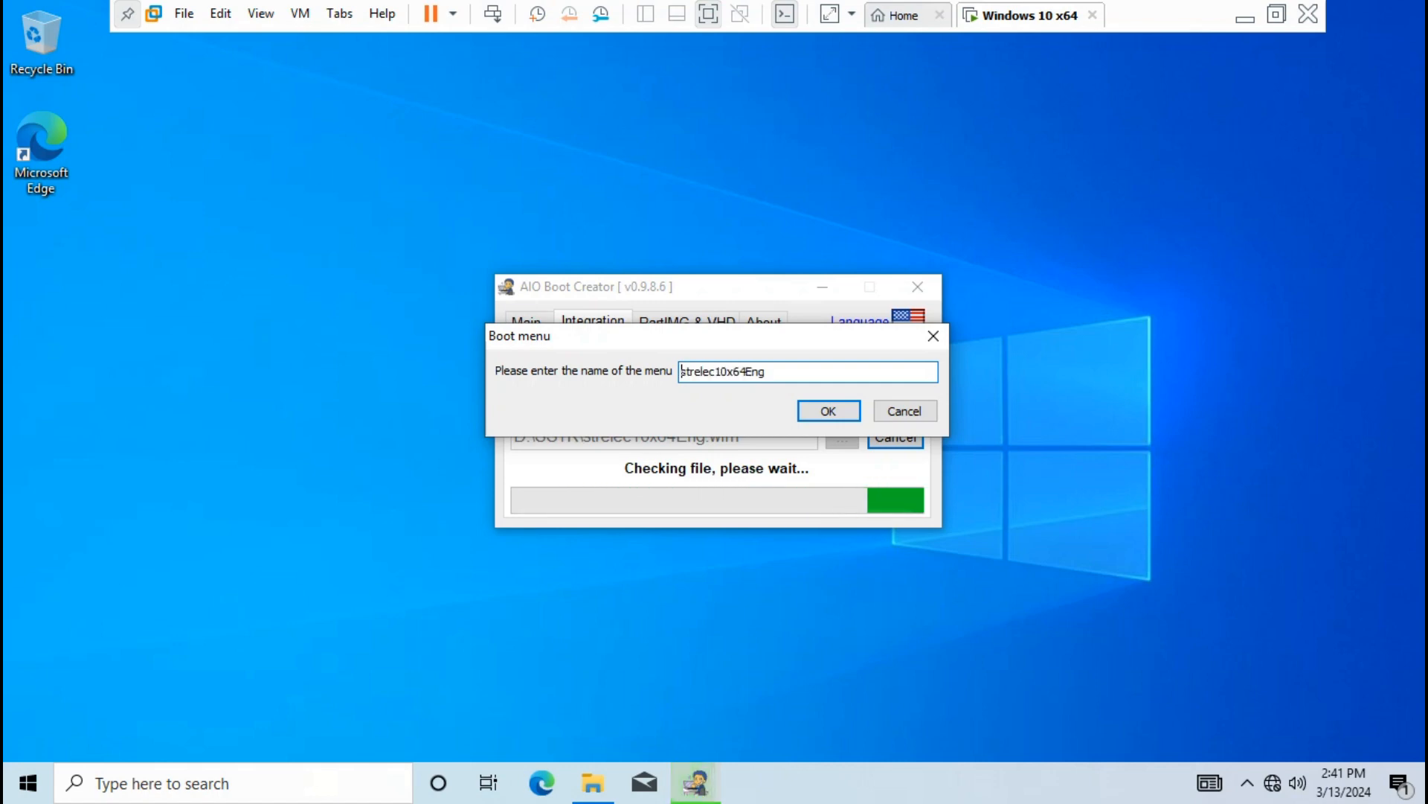
{"action": "left_click", "coordinate": [682, 372]}
{"action": "type", "text": "WIN.PE. 10.STRELEC_10X64EN"}
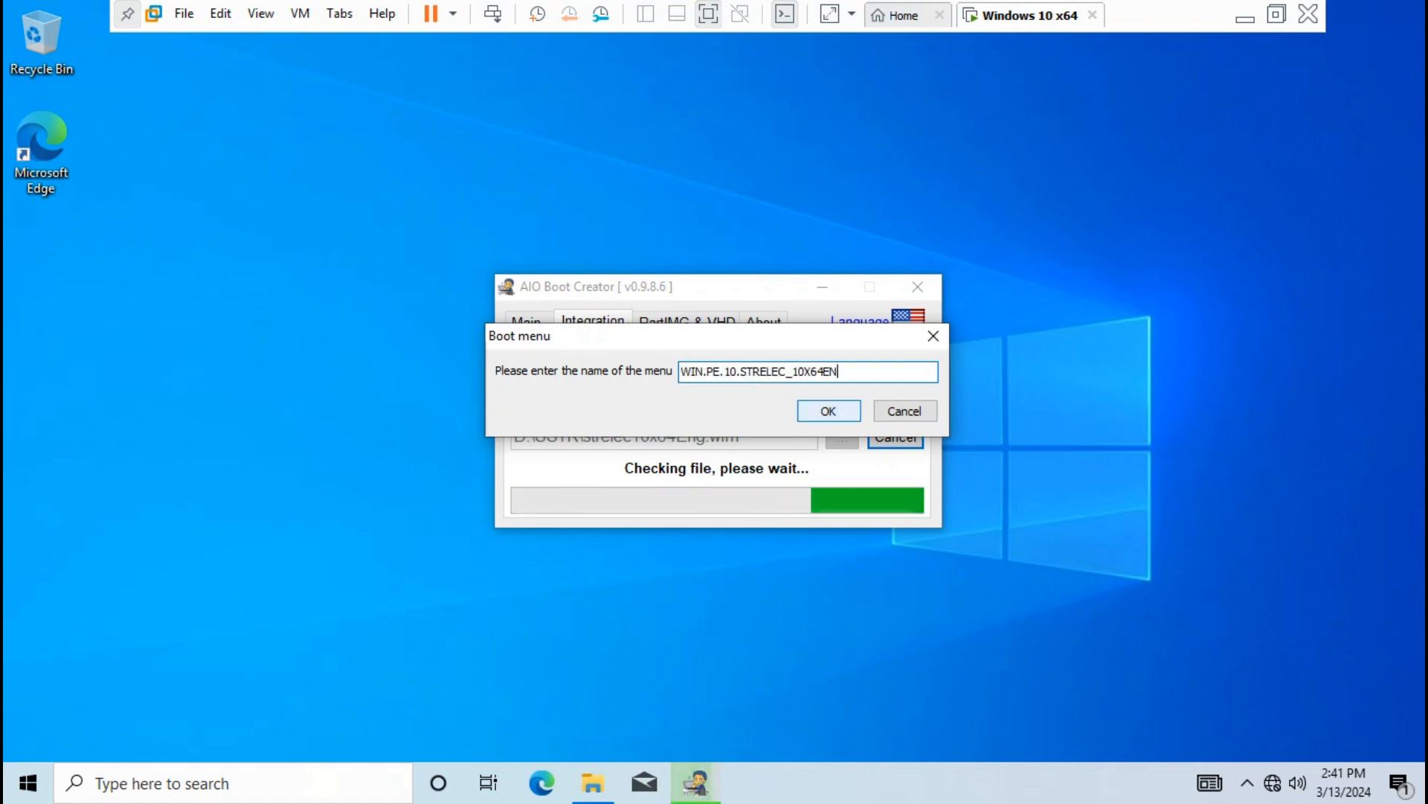
{"action": "left_click", "coordinate": [829, 411]}
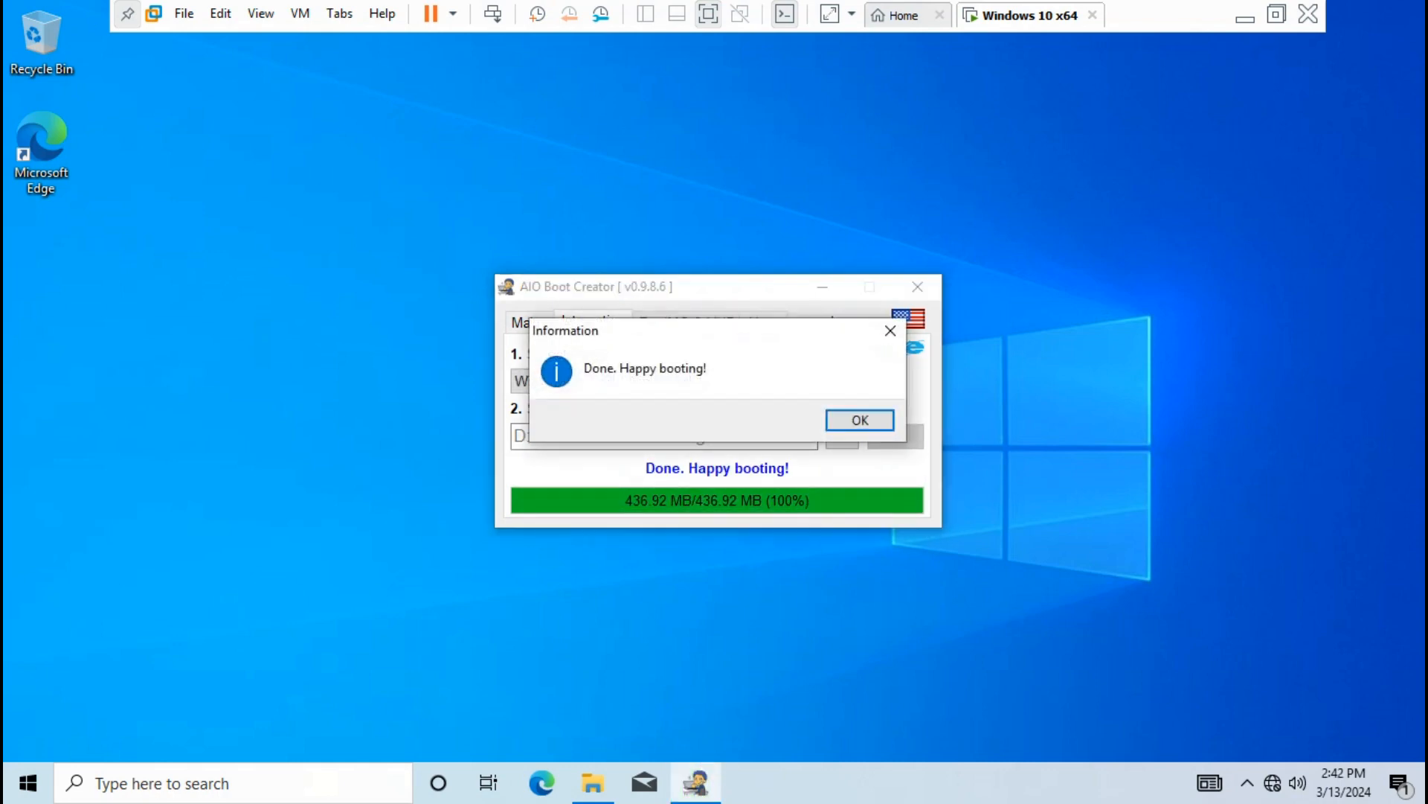
{"action": "left_click", "coordinate": [861, 420]}
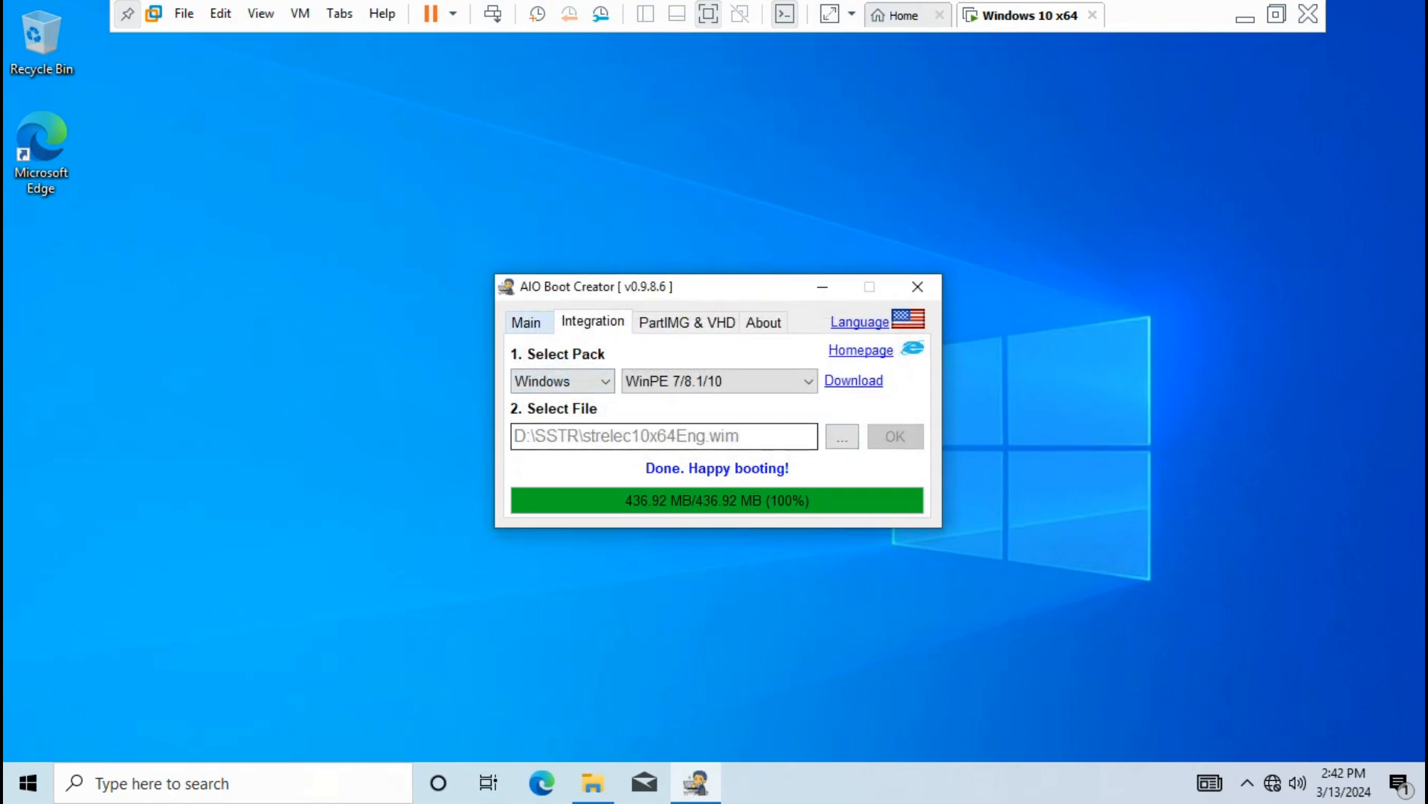
{"action": "left_click", "coordinate": [529, 322]}
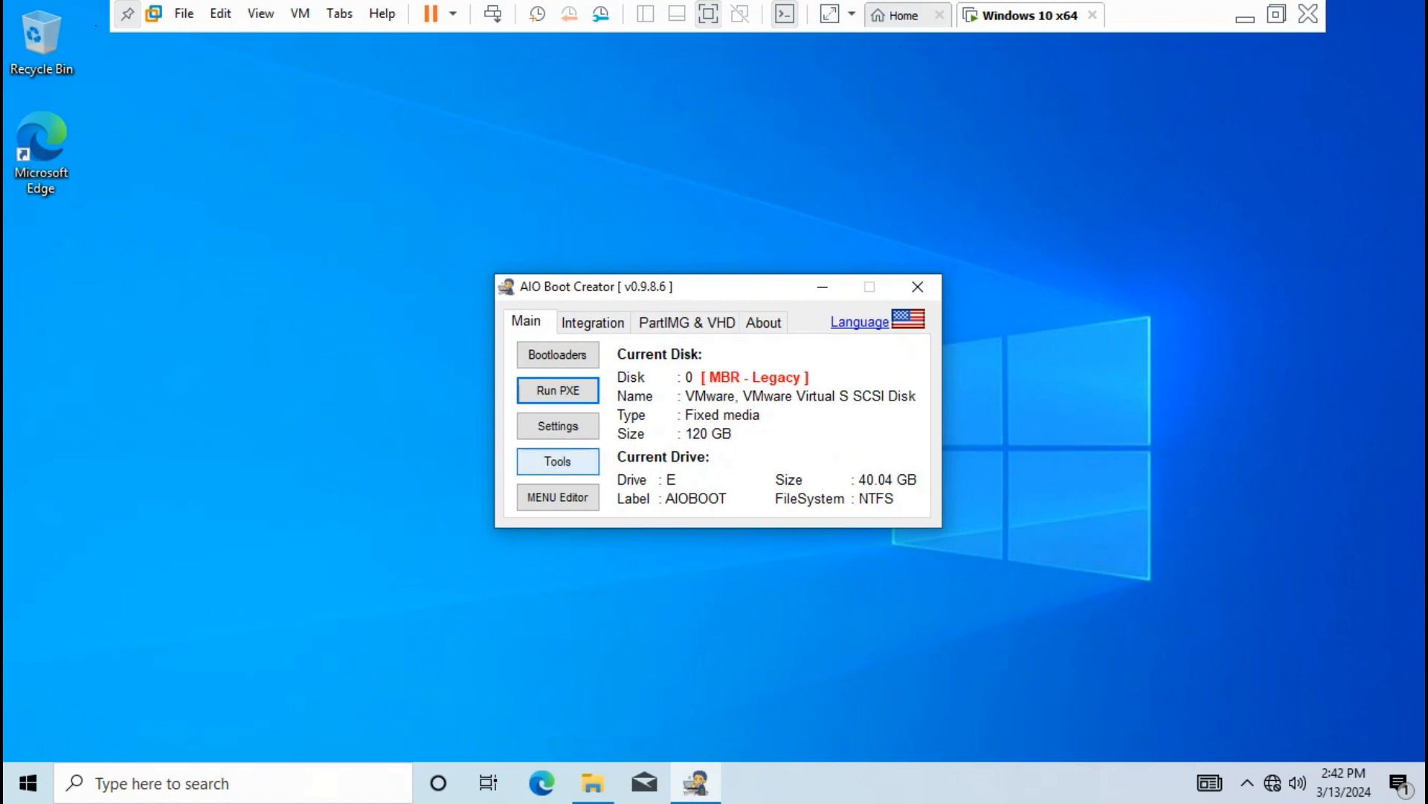
Set Desktop\Windows-10.png as the Grub2 background image and save the settings
{"action": "left_click", "coordinate": [558, 425]}
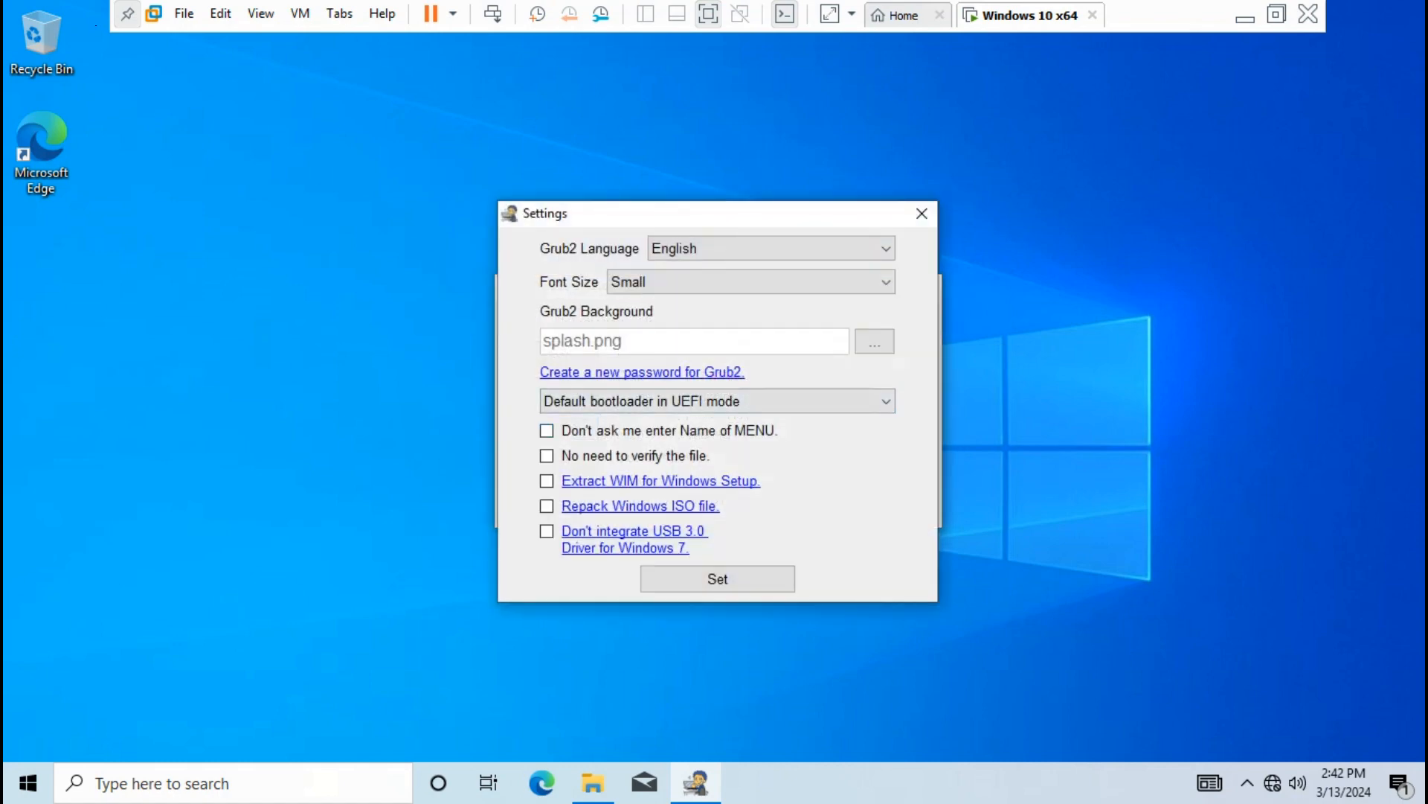
{"action": "left_click", "coordinate": [874, 342]}
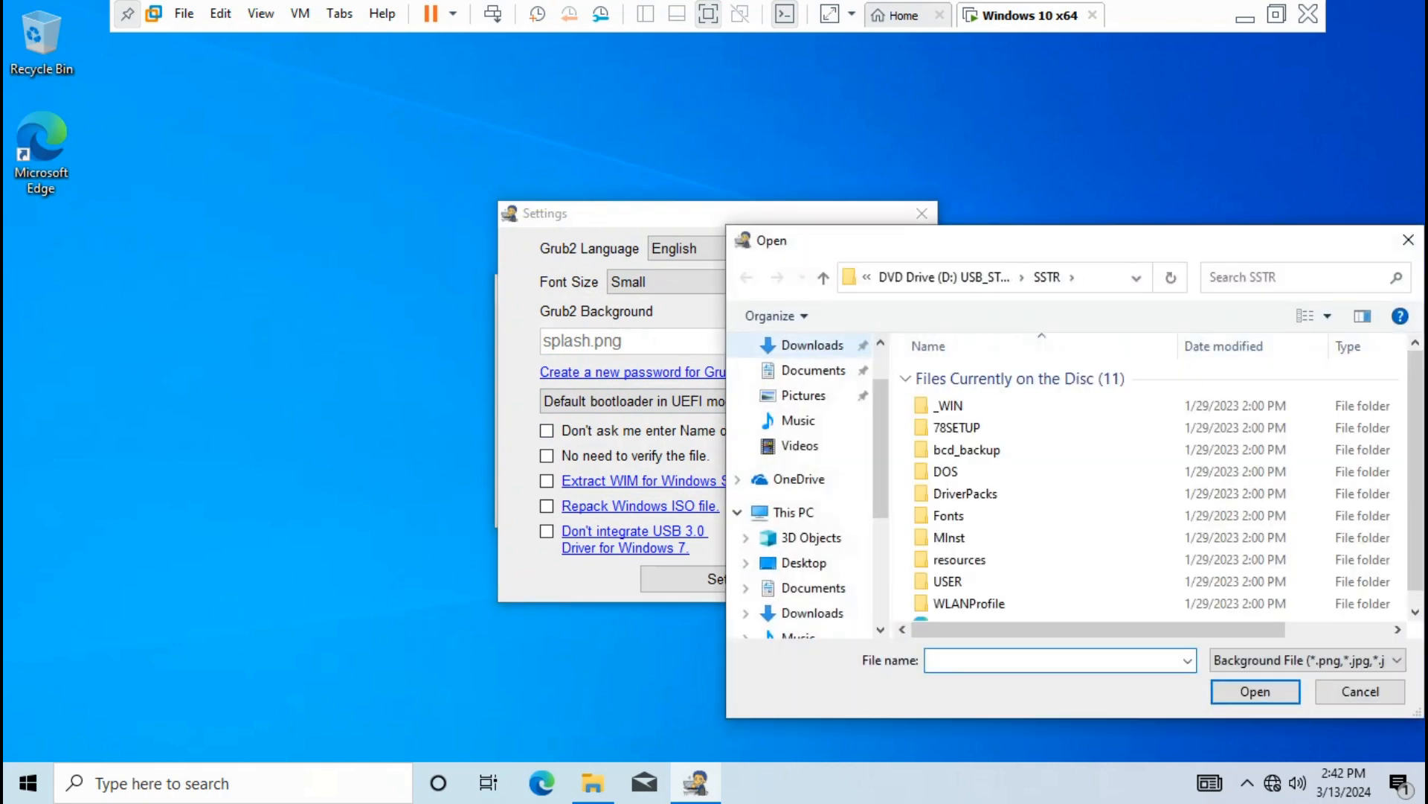
{"action": "left_click", "coordinate": [804, 564]}
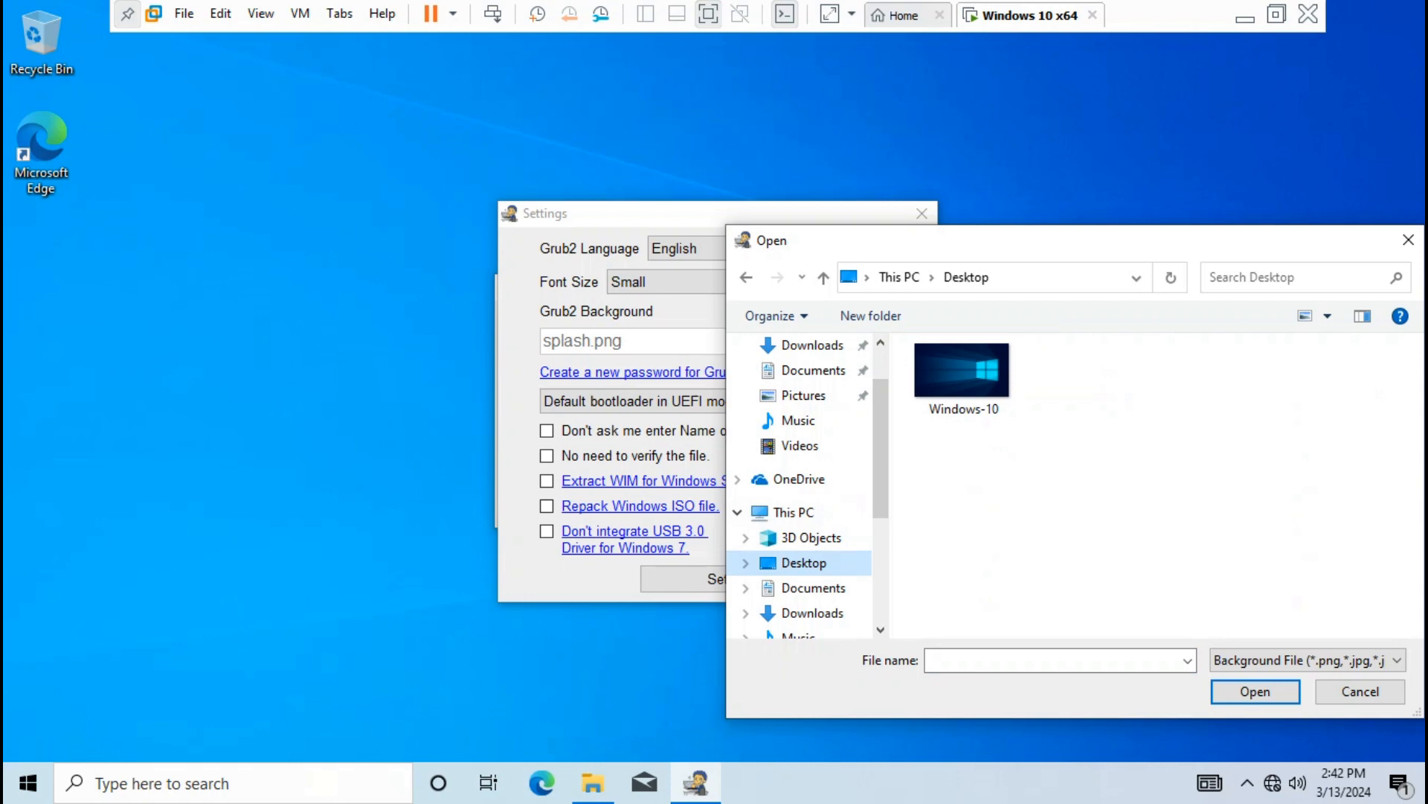
{"action": "left_click", "coordinate": [962, 378]}
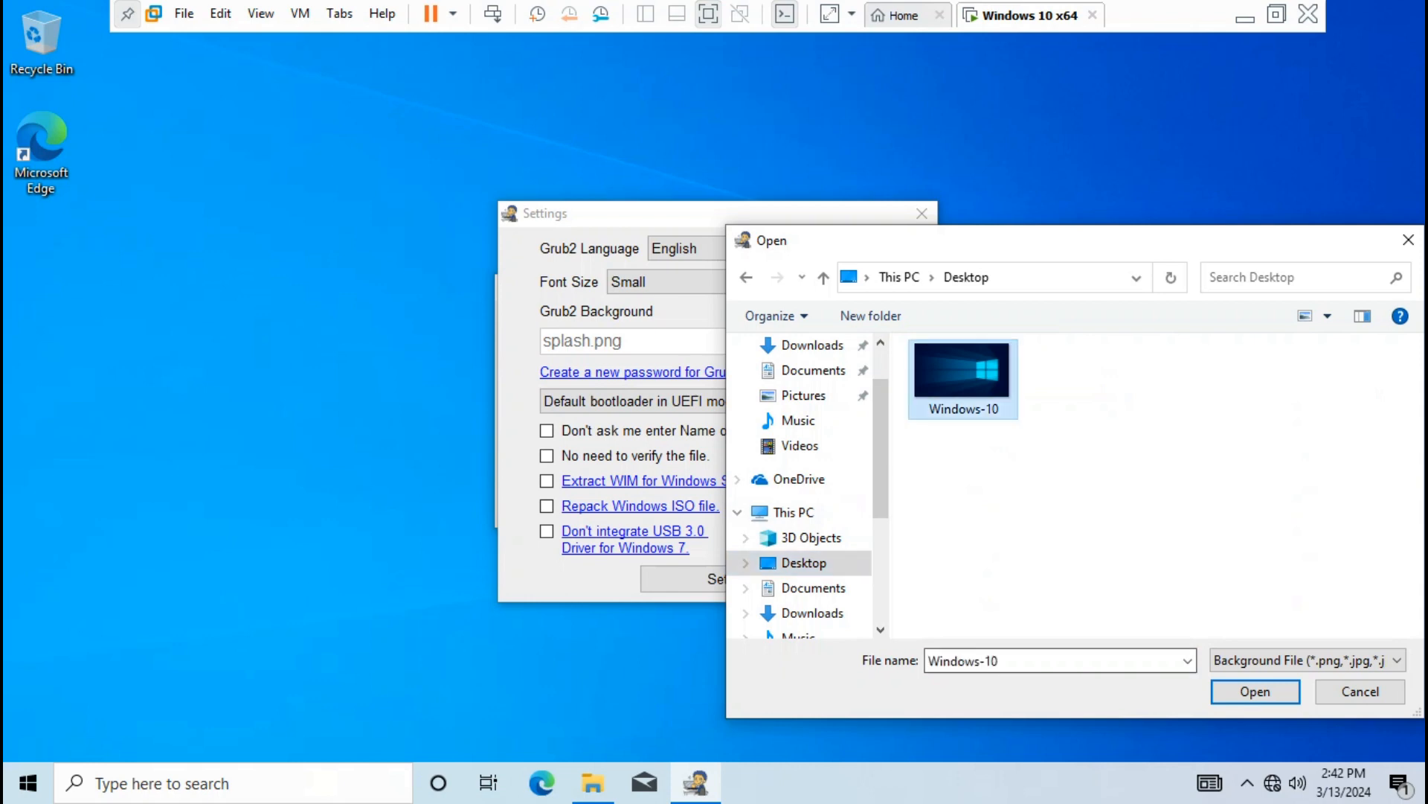
{"action": "left_click", "coordinate": [1255, 692]}
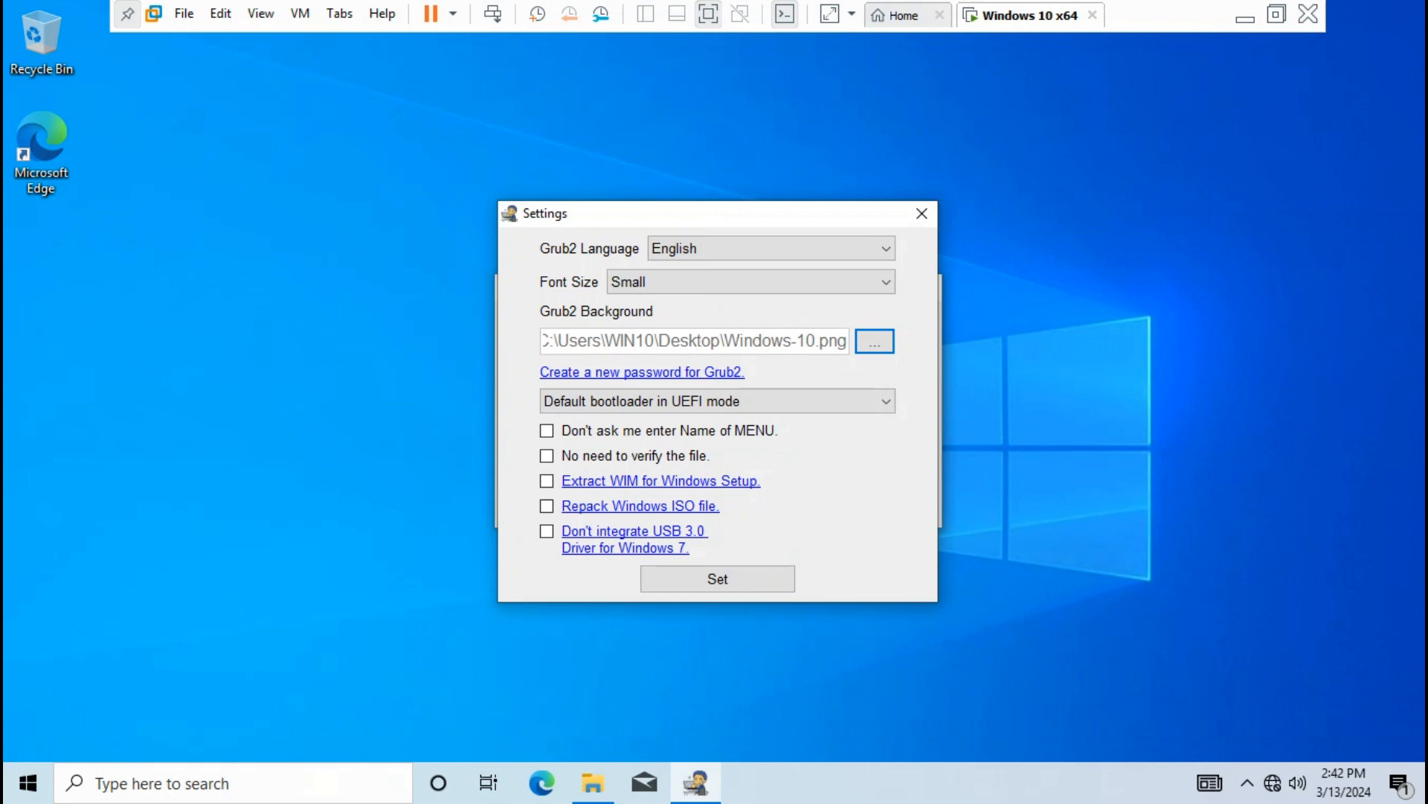
{"action": "left_click", "coordinate": [717, 578]}
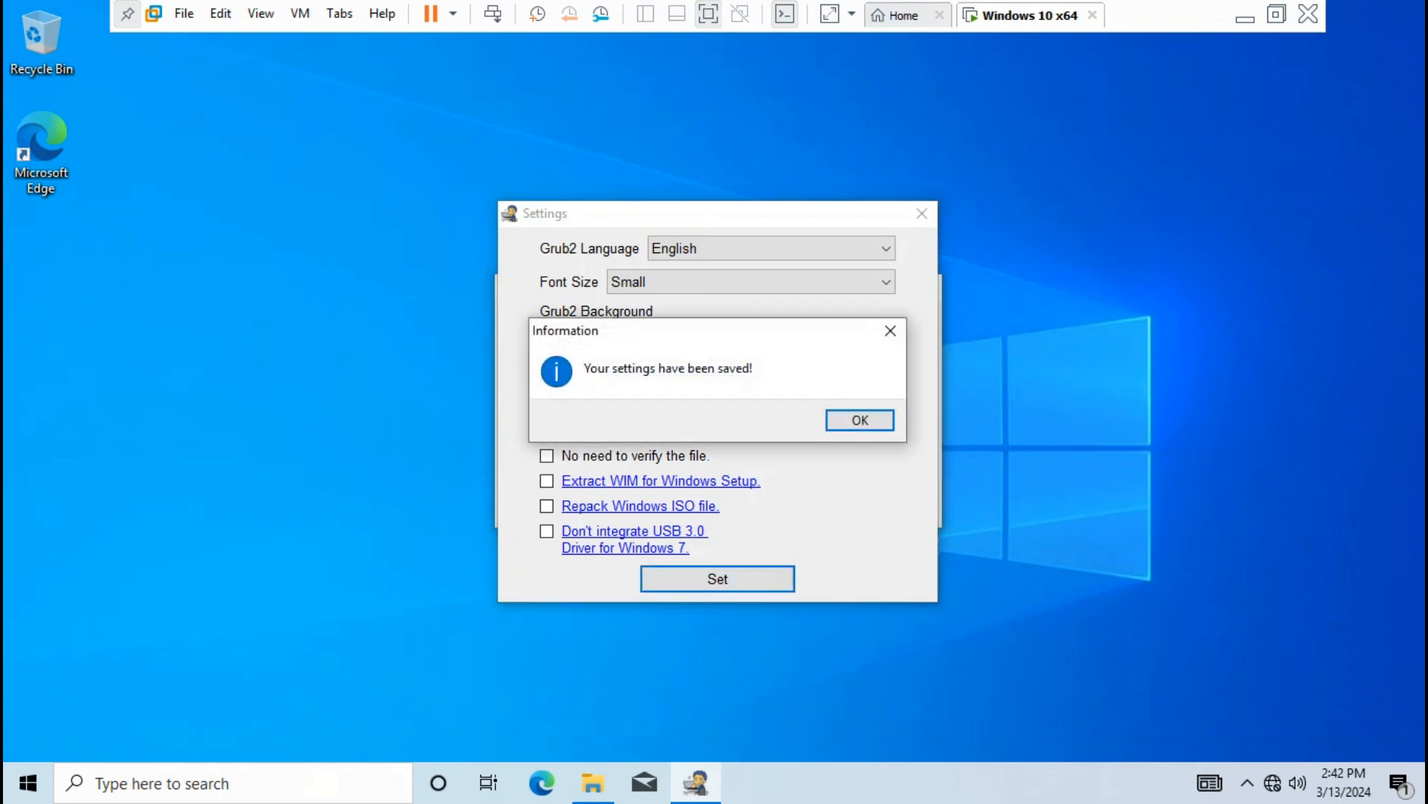
{"action": "left_click", "coordinate": [860, 421]}
Minimize AIO Boot Creator and bring This PC back to view the drives
{"action": "left_click", "coordinate": [822, 287]}
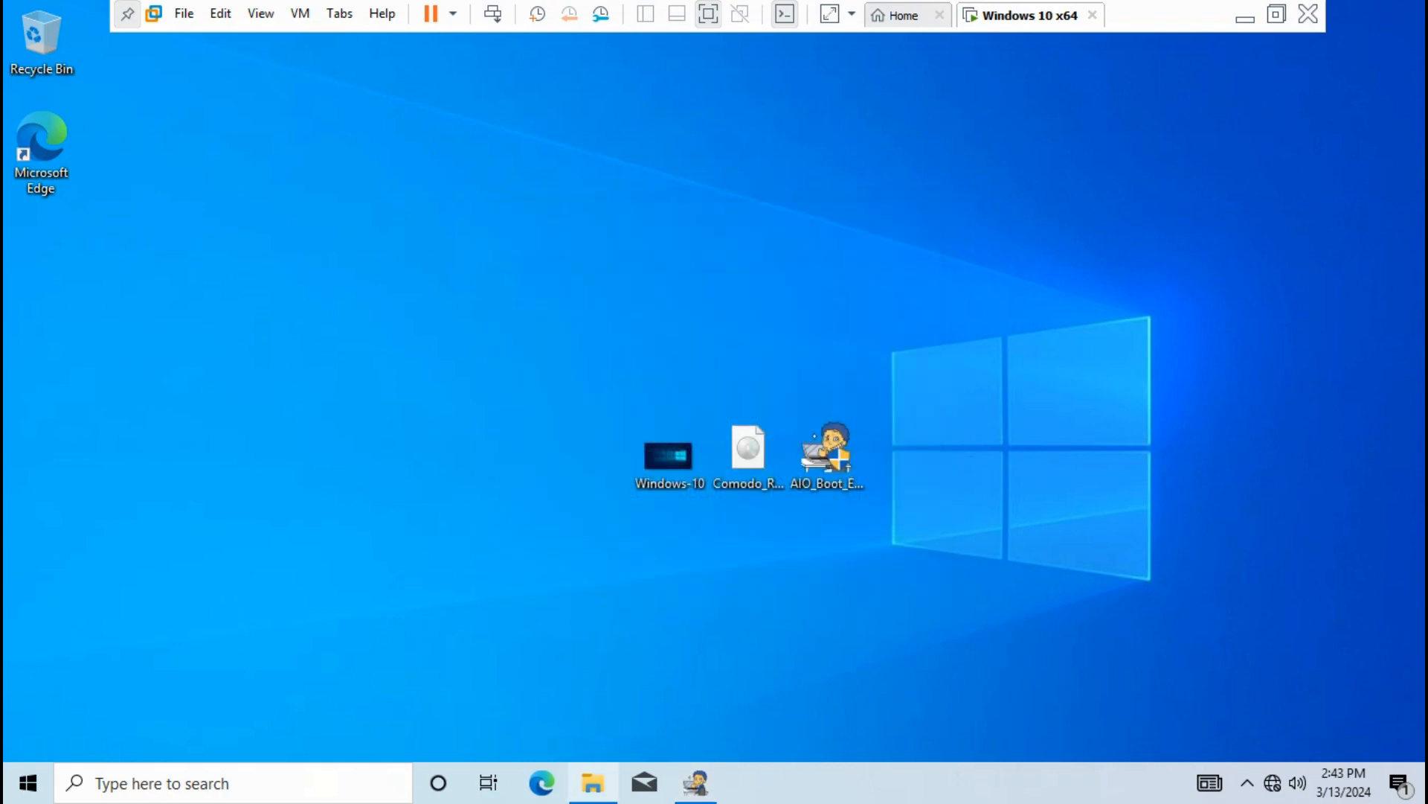
{"action": "left_click", "coordinate": [593, 782]}
{"action": "right_click", "coordinate": [946, 504]}
Refresh the drive list and copy the SSTR folder from the USB_STRELEC DVD drive (D:)
{"action": "left_click", "coordinate": [994, 590]}
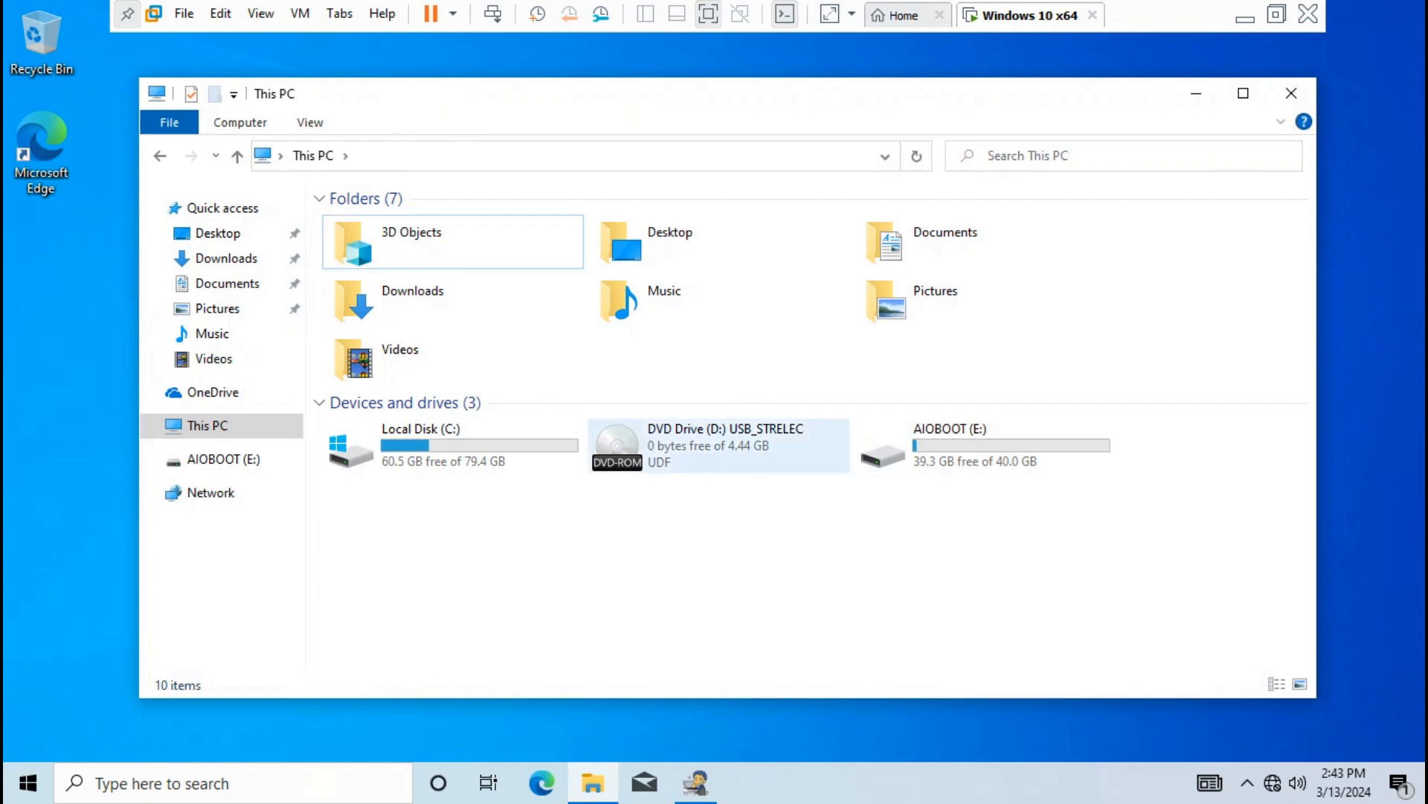
{"action": "left_click", "coordinate": [718, 447]}
{"action": "double_click", "coordinate": [718, 446]}
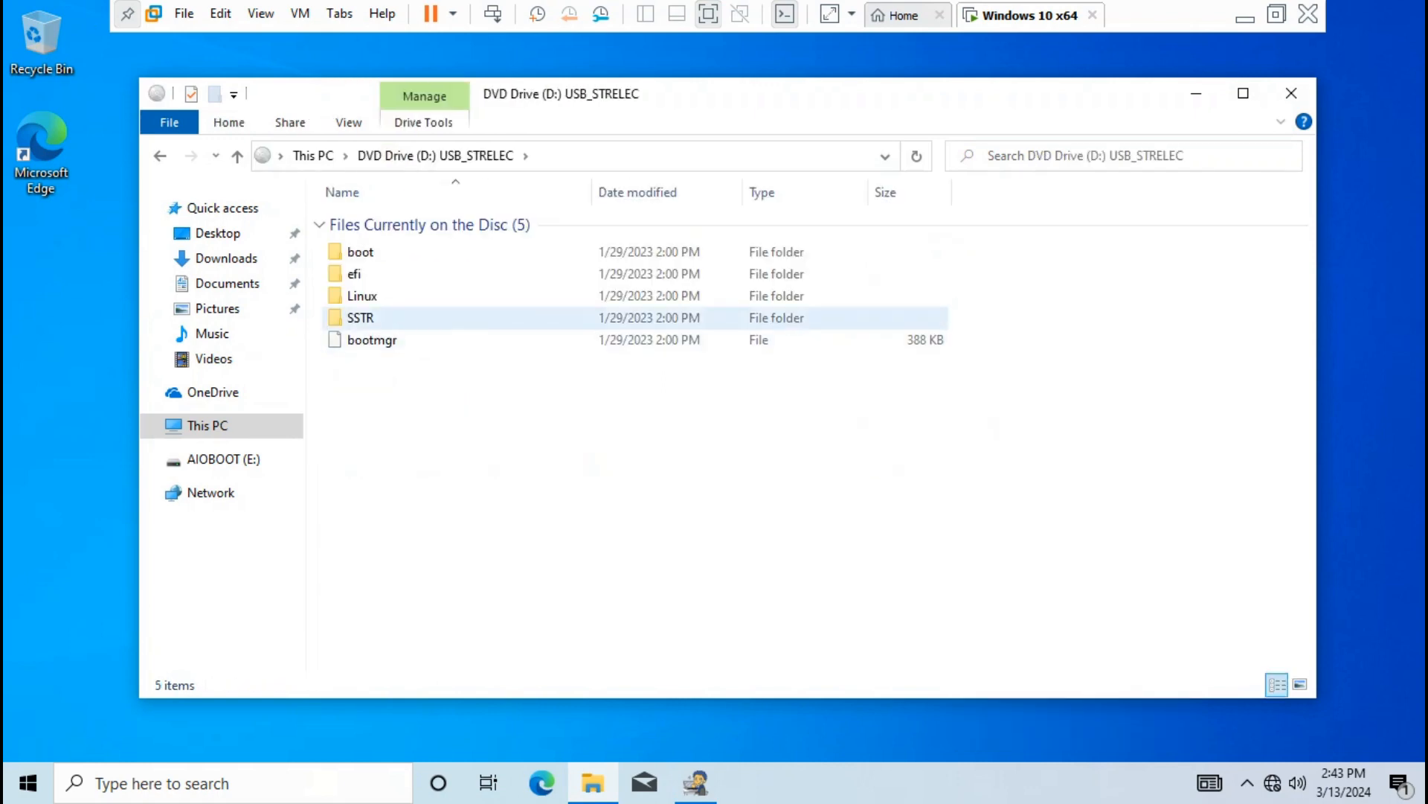
{"action": "double_click", "coordinate": [363, 318]}
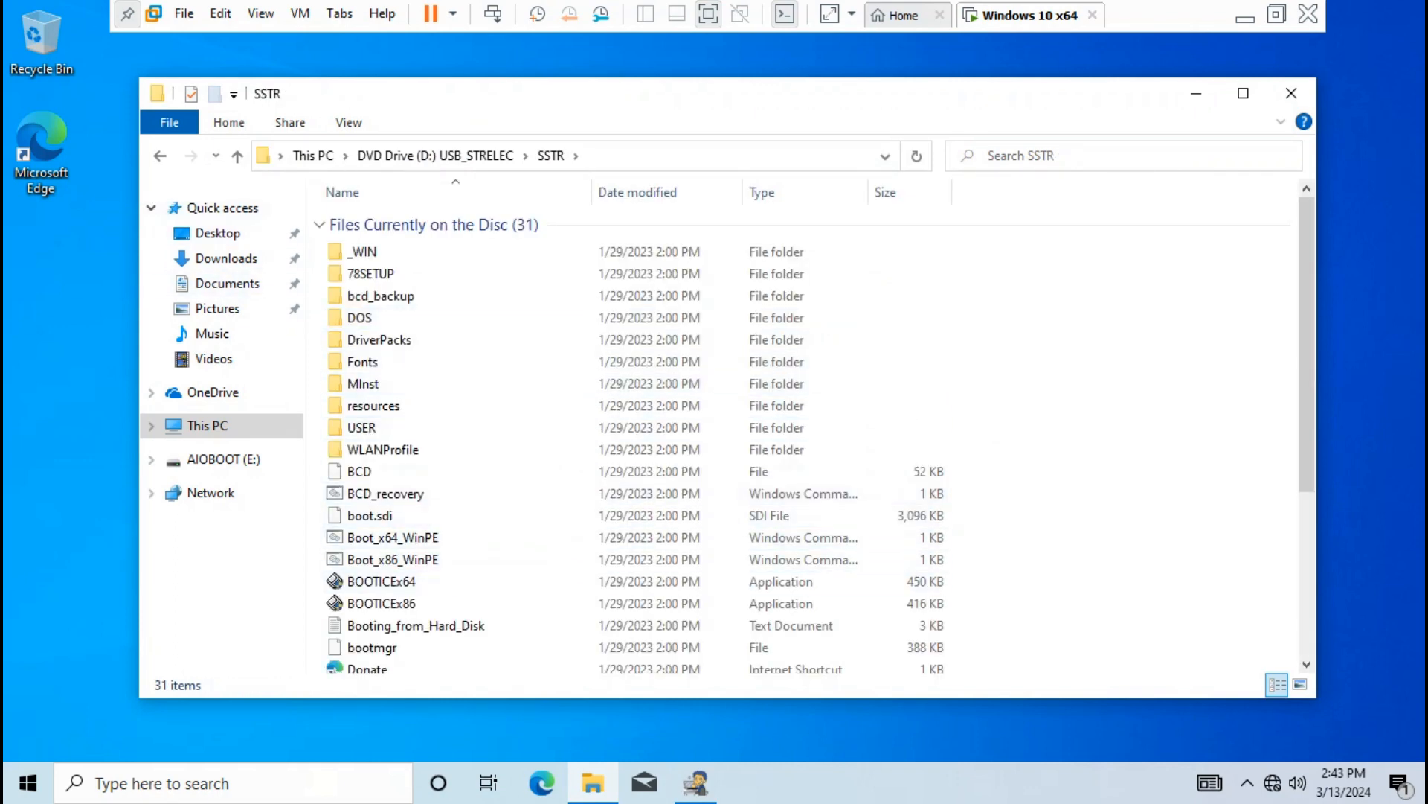
{"action": "left_click", "coordinate": [160, 157]}
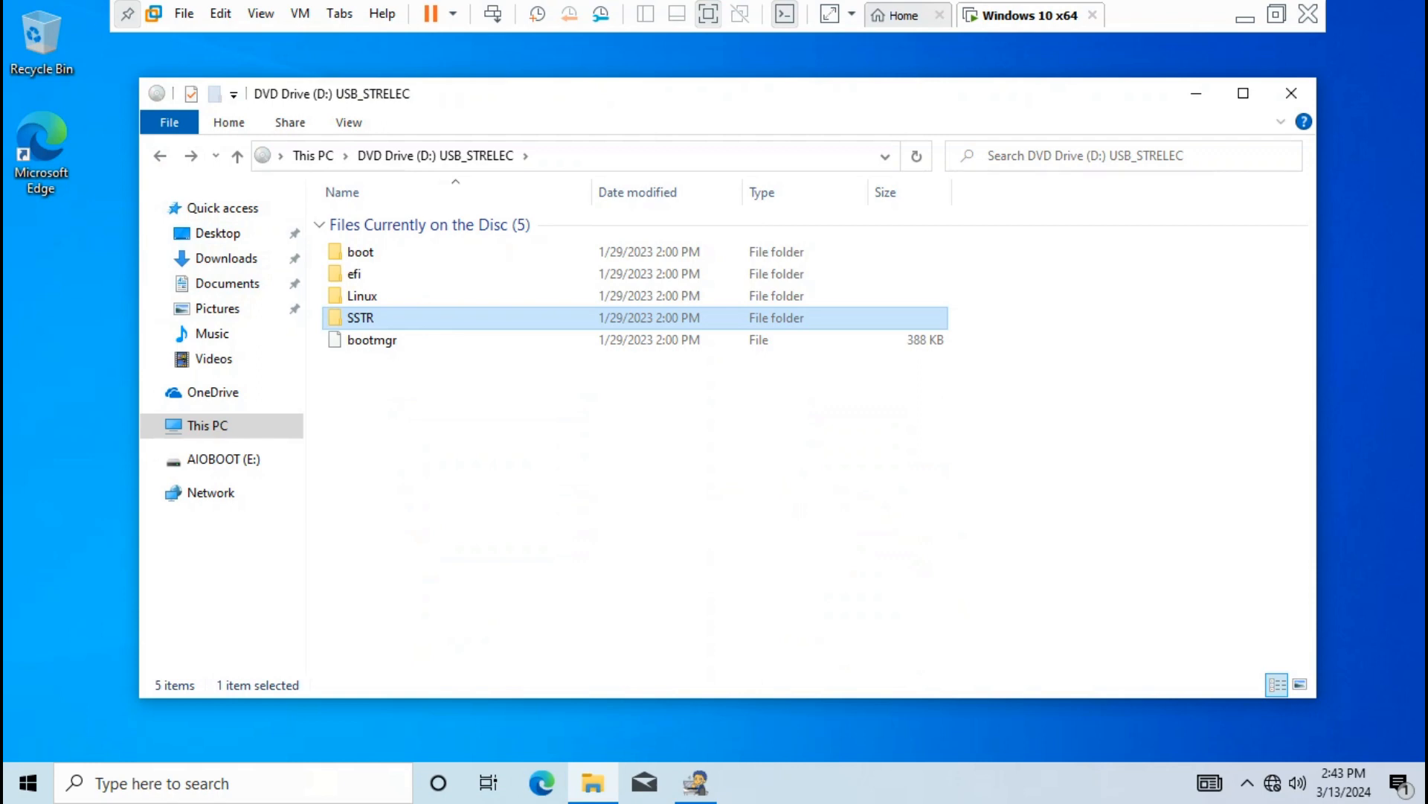
{"action": "right_click", "coordinate": [358, 313]}
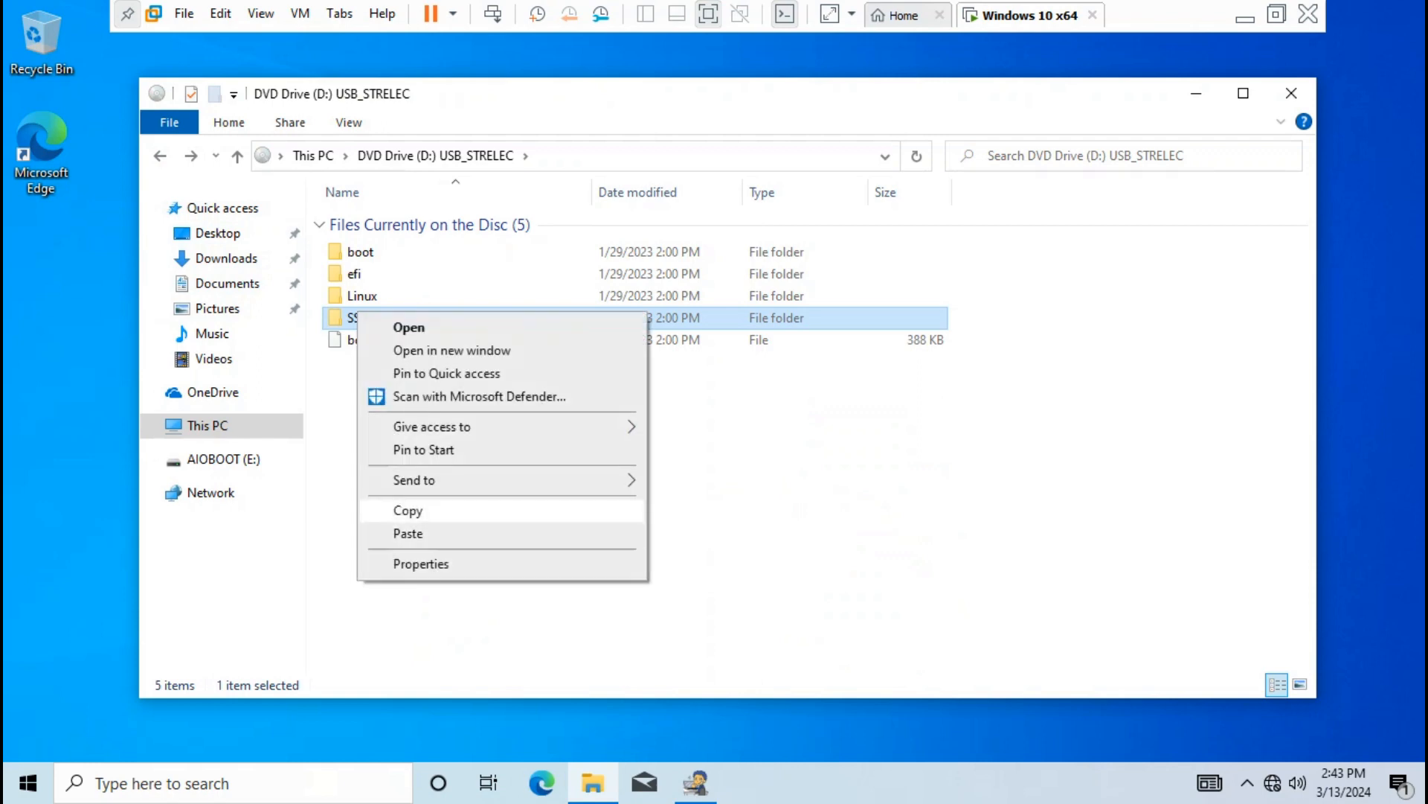
{"action": "left_click", "coordinate": [408, 511]}
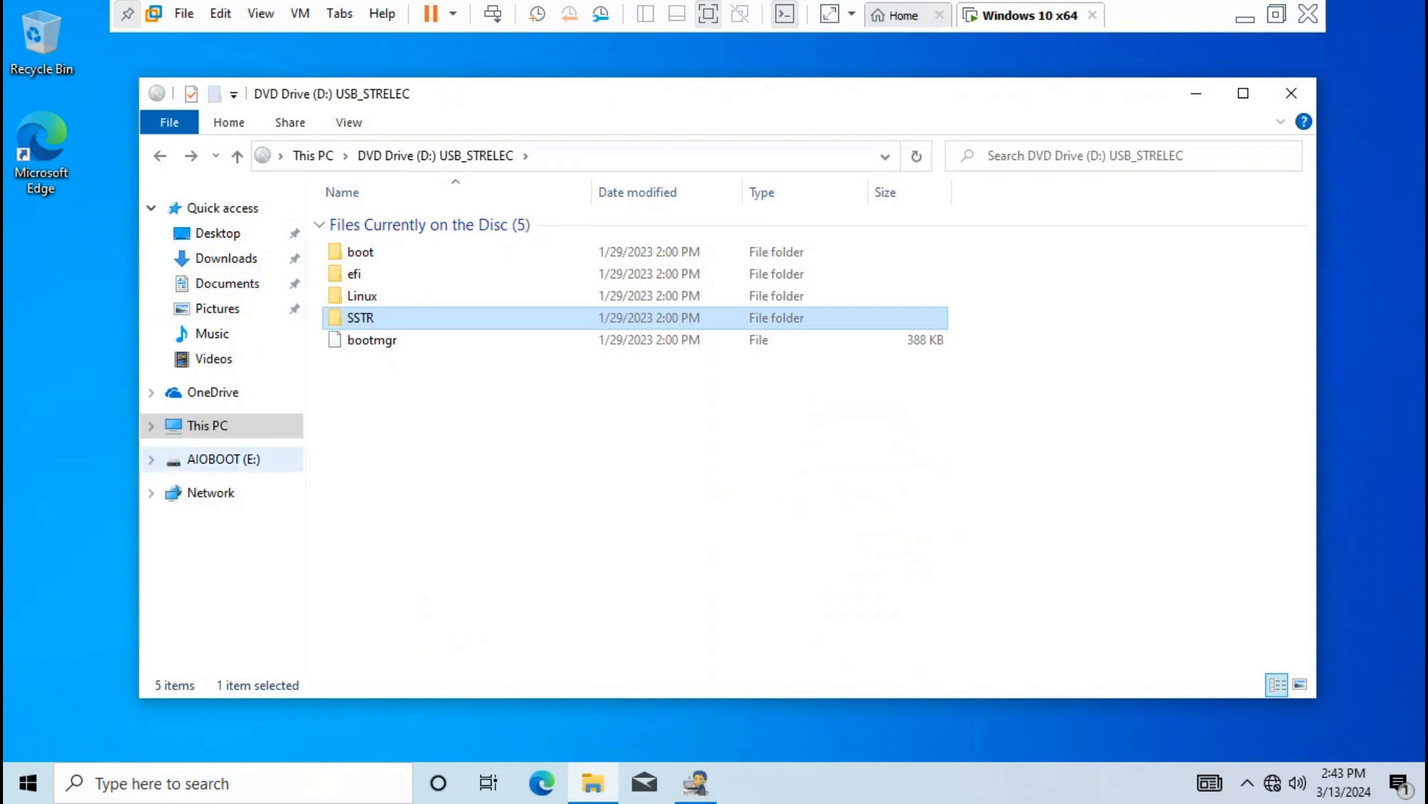
Paste the SSTR folder onto AIOBOOT (E:) and close File Explorer
{"action": "left_click", "coordinate": [223, 459]}
{"action": "right_click", "coordinate": [534, 441]}
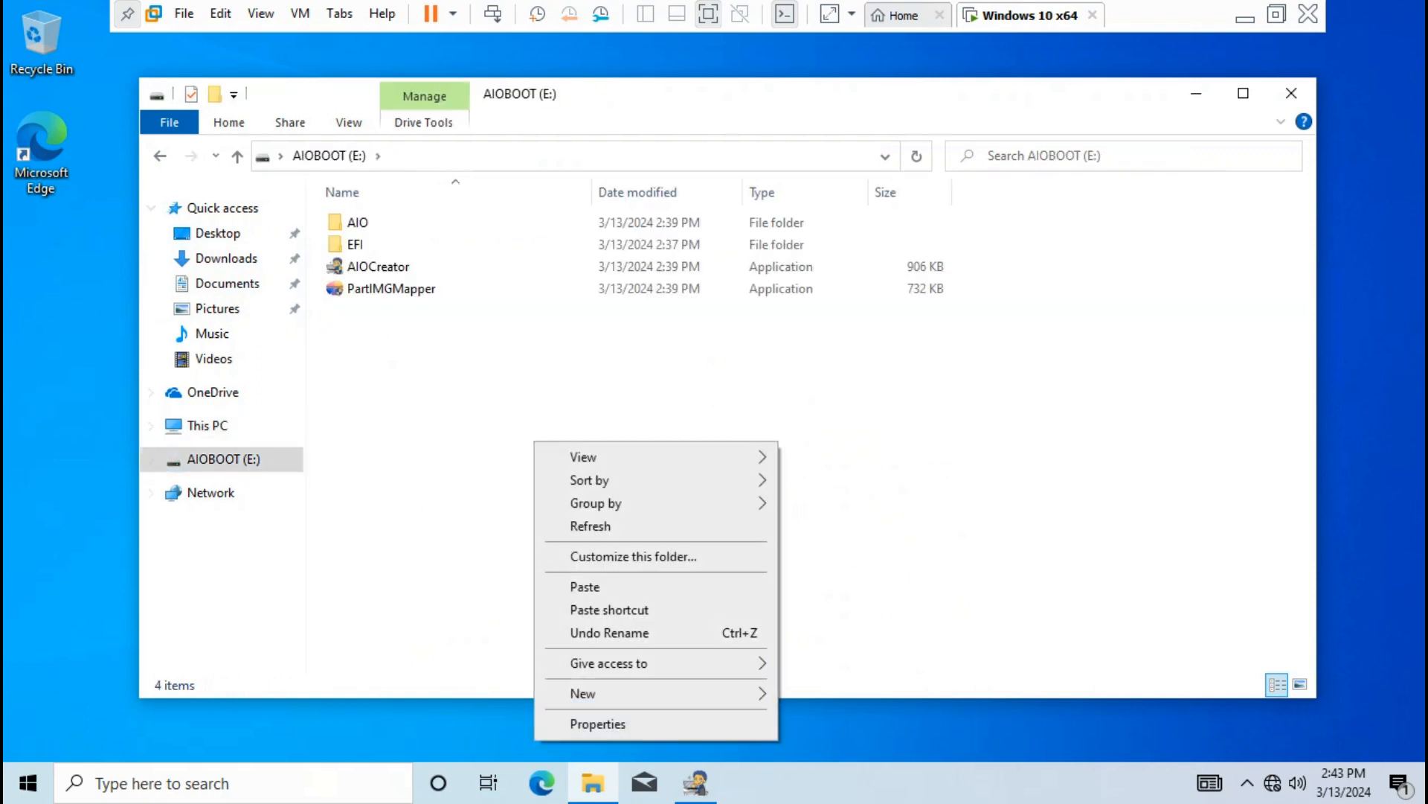
{"action": "left_click", "coordinate": [585, 586]}
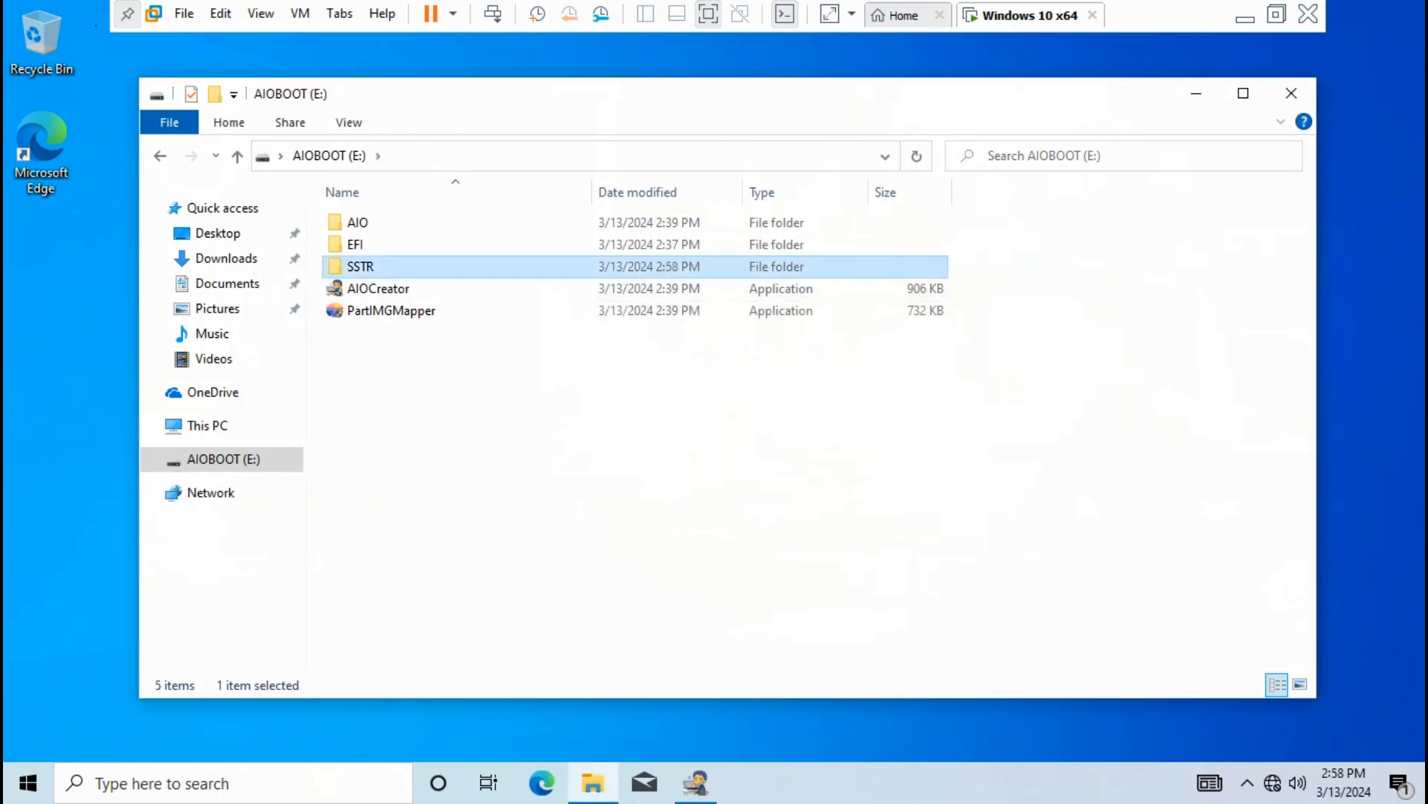
{"action": "left_click", "coordinate": [1292, 93]}
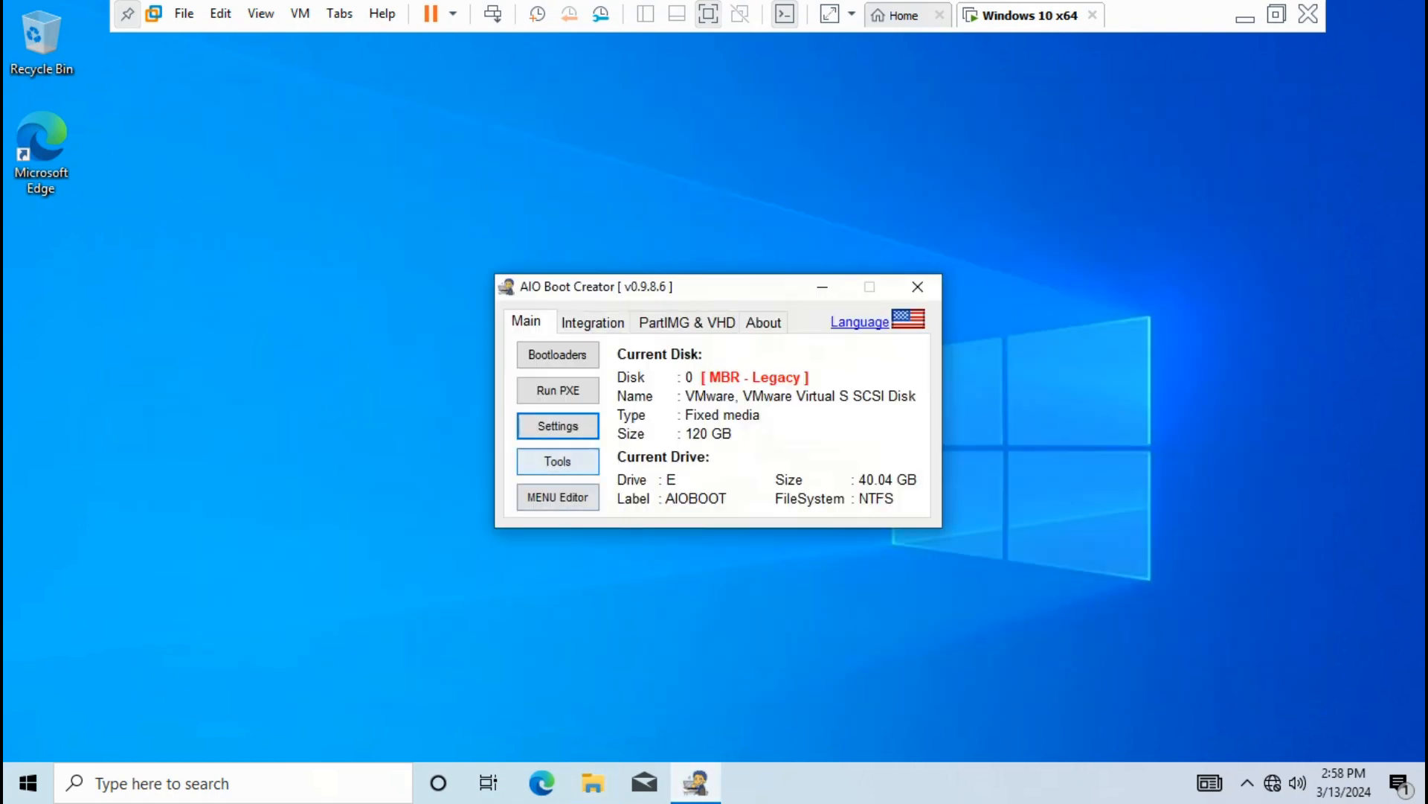
Test-boot this drive in QEMU with 900 MB memory, browse the GRUB menu, then power it off
{"action": "left_click", "coordinate": [570, 461]}
{"action": "left_click", "coordinate": [669, 343]}
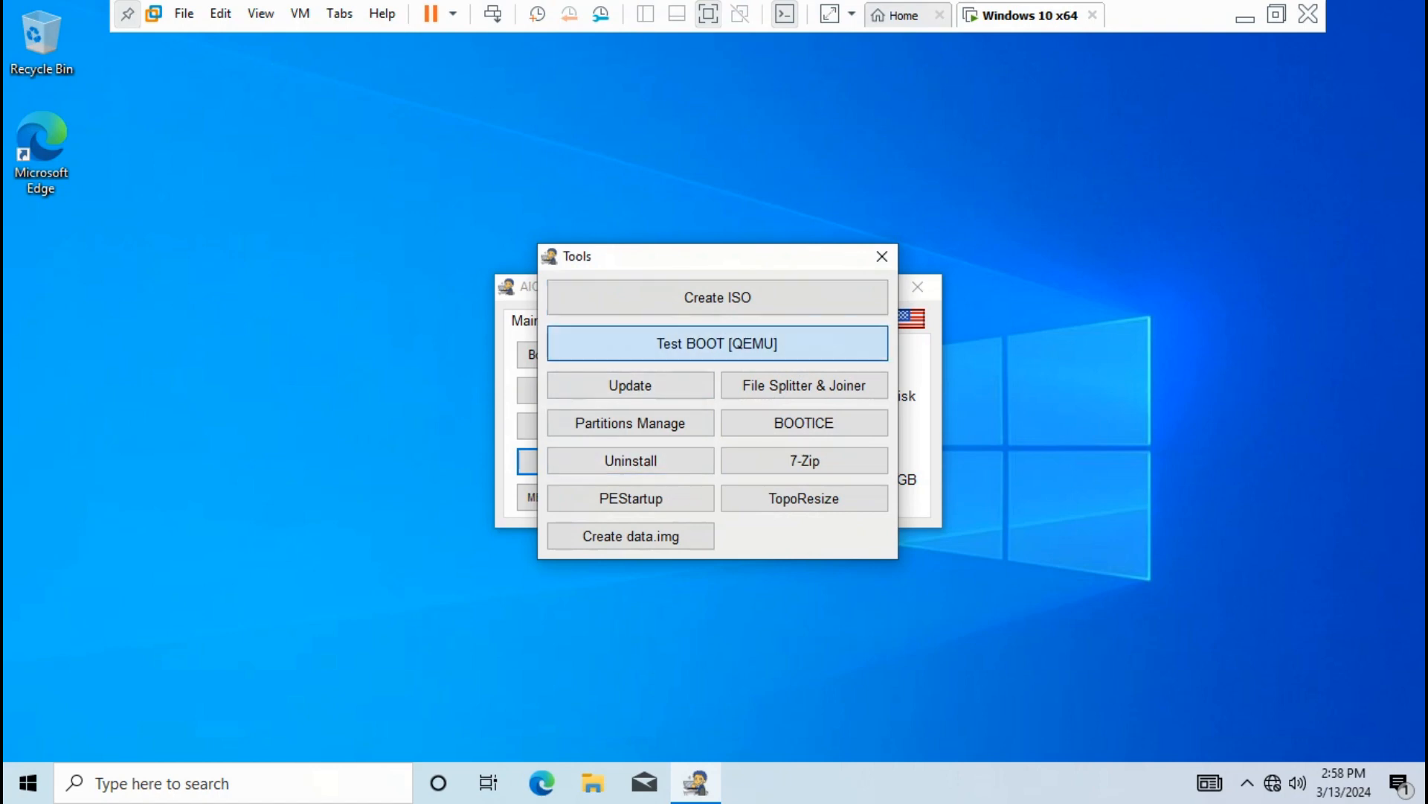
{"action": "left_click", "coordinate": [635, 440]}
{"action": "key", "text": "Return"}
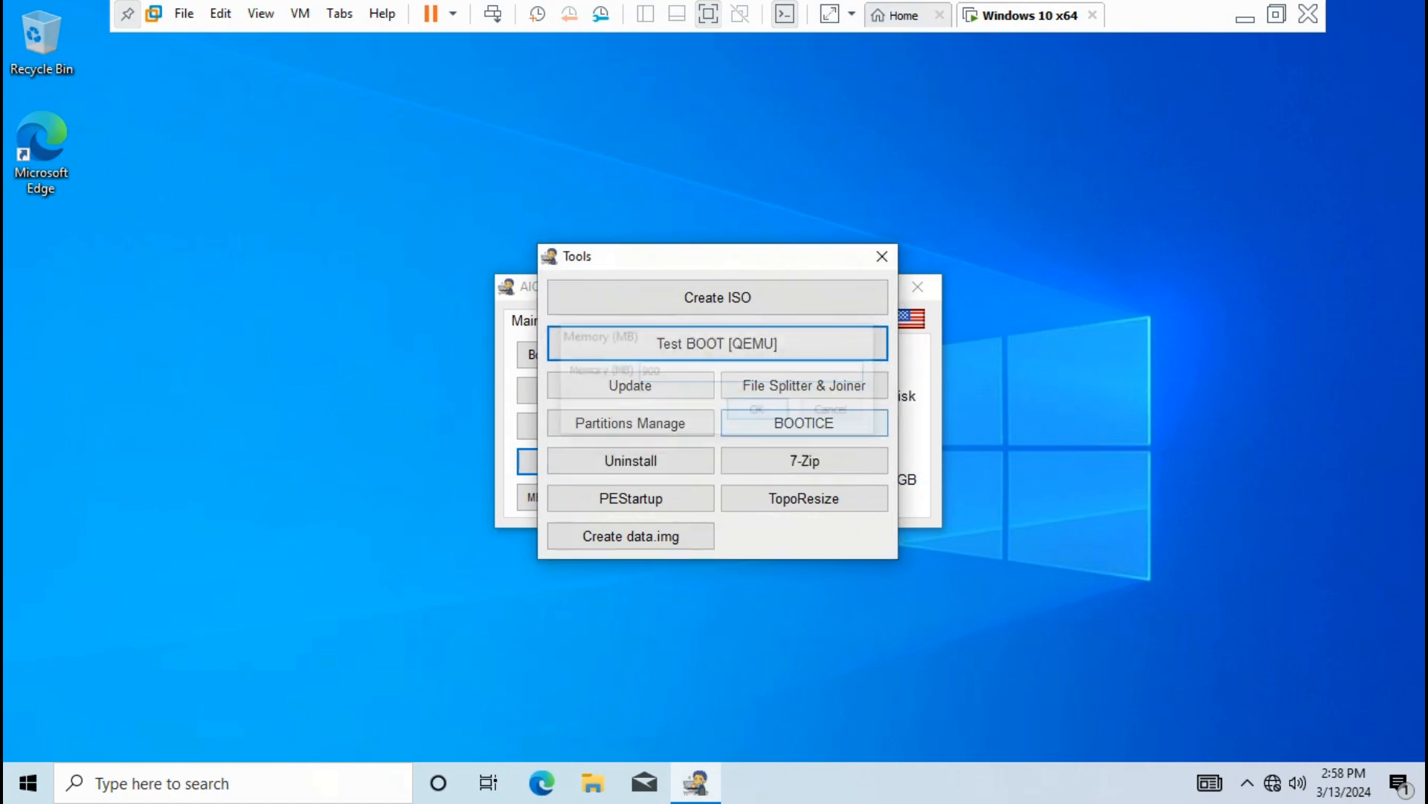
{"action": "key", "text": "Down"}
{"action": "key", "text": "Down"}
{"action": "key", "text": "Down"}
{"action": "key", "text": "Down"}
{"action": "key", "text": "Down"}
{"action": "key", "text": "Down"}
{"action": "key", "text": "Down"}
{"action": "key", "text": "Down"}
{"action": "key", "text": "Down"}
{"action": "key", "text": "Down"}
{"action": "key", "text": "Down"}
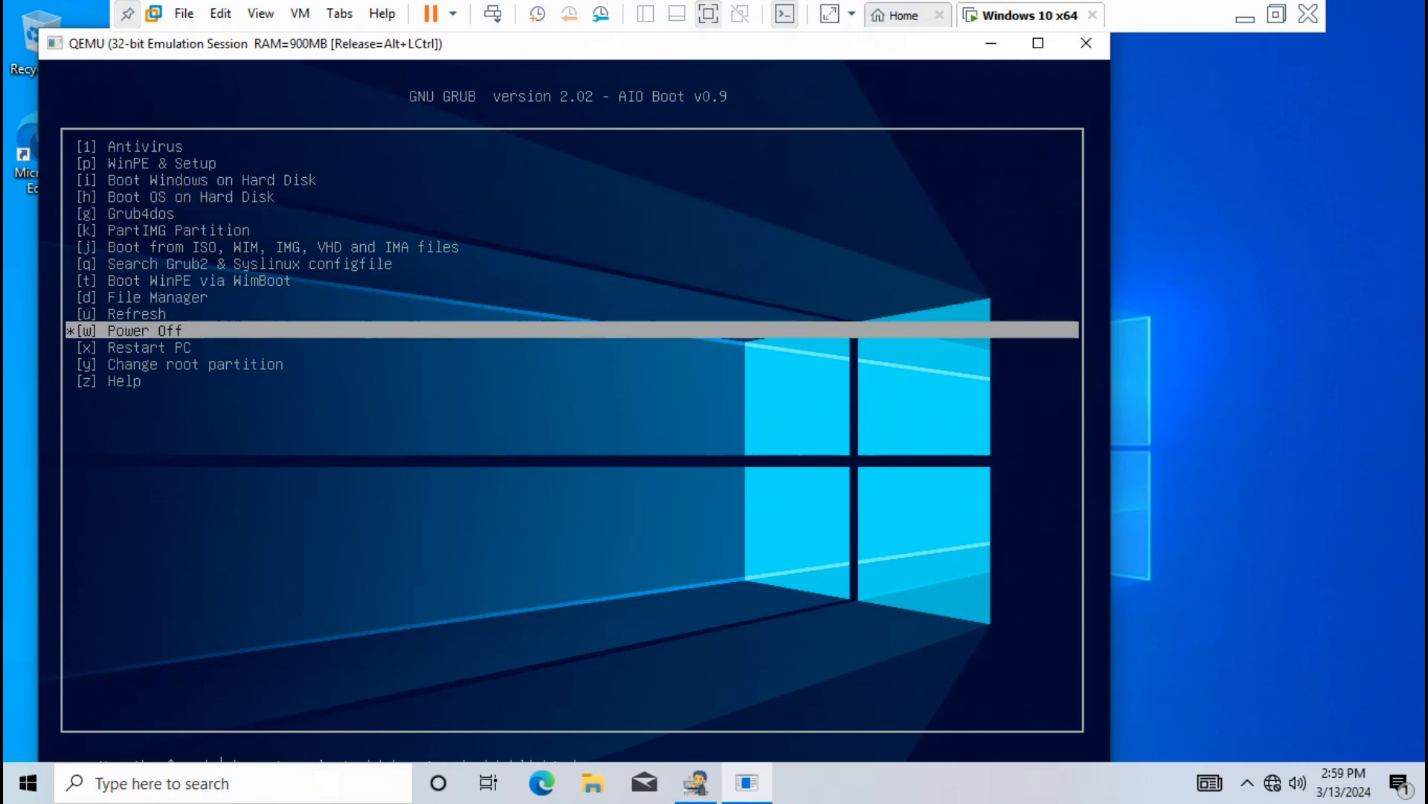
{"action": "key", "text": "Return"}
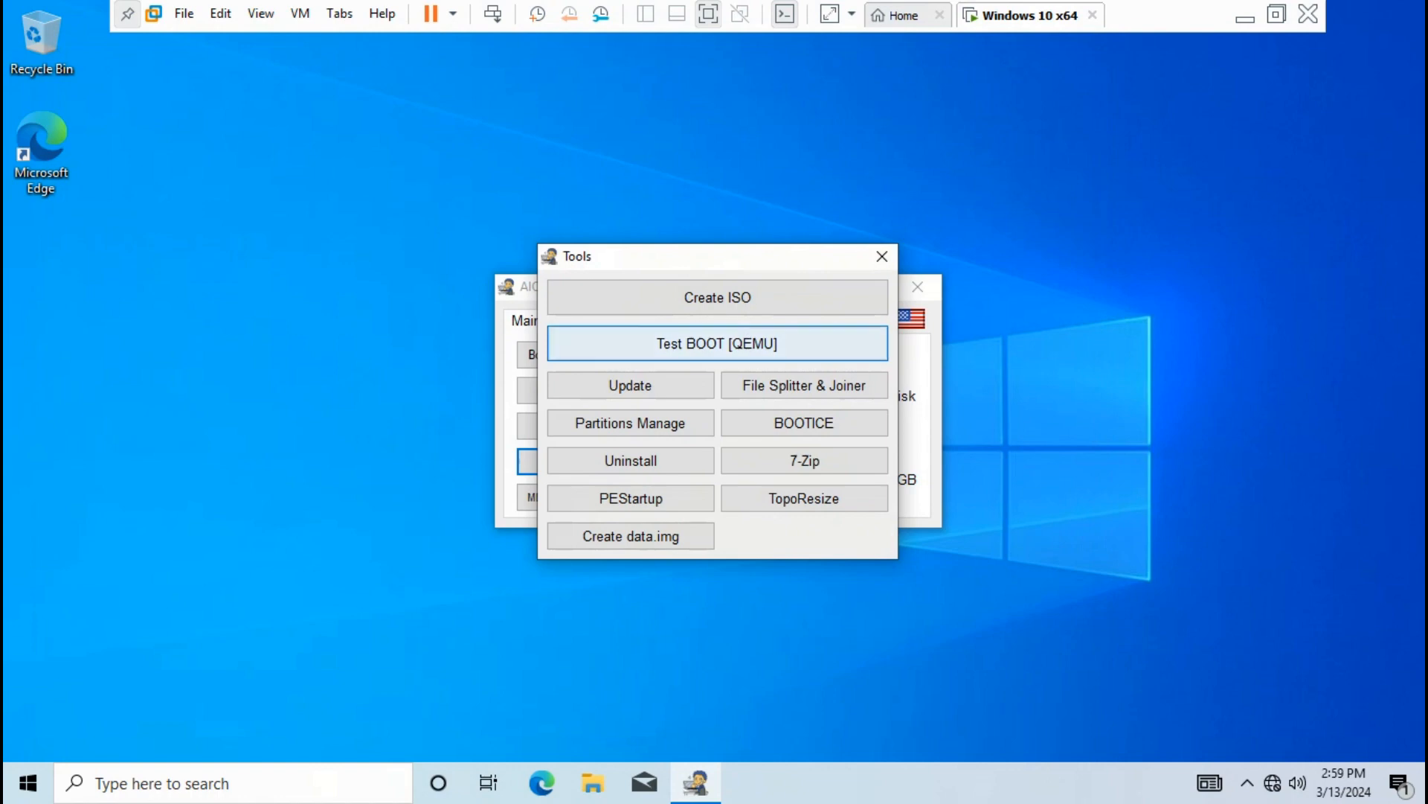
{"action": "left_click", "coordinate": [882, 256]}
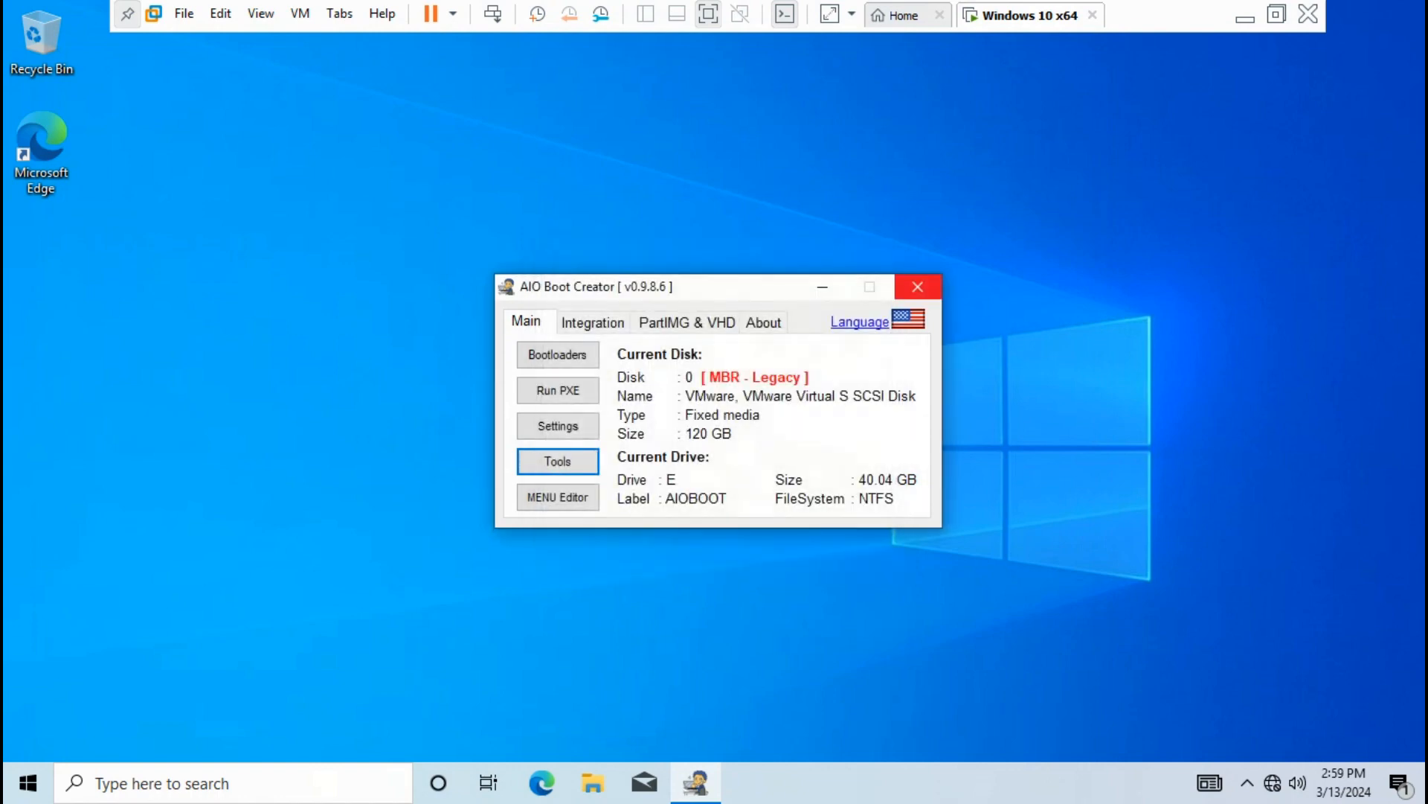
Close AIO Boot Creator and restart Windows from the Start menu's power options
{"action": "left_click", "coordinate": [917, 287]}
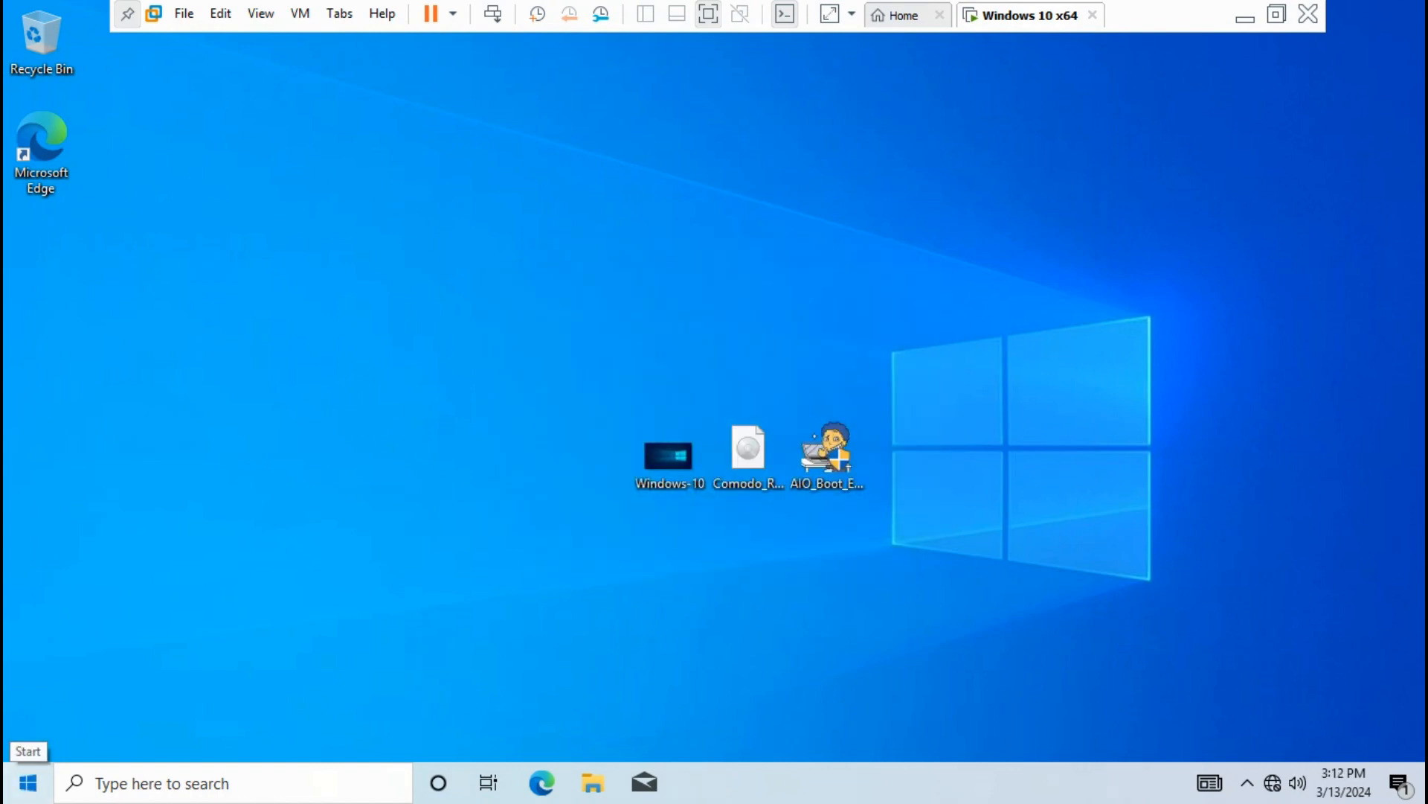
{"action": "left_click", "coordinate": [28, 782]}
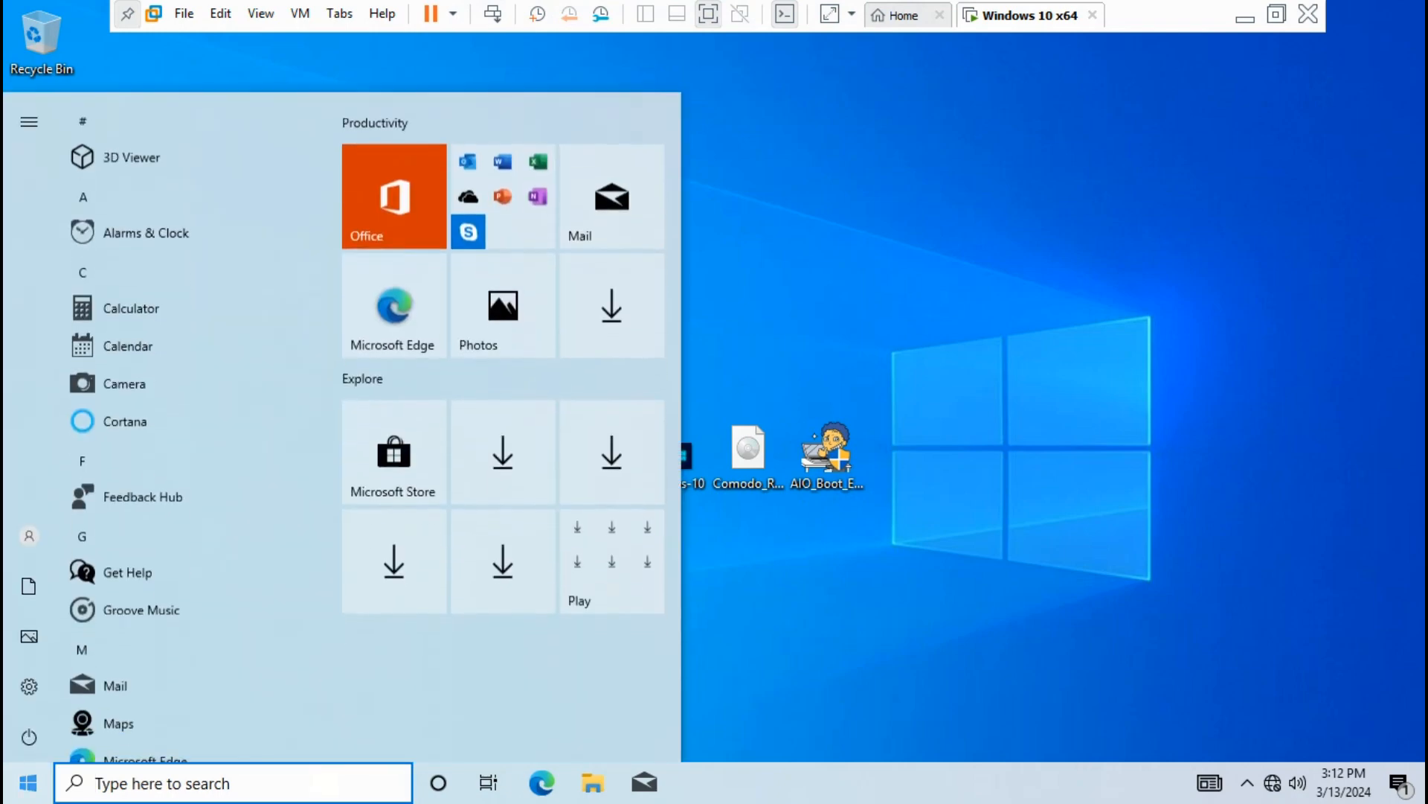
{"action": "left_click", "coordinate": [29, 736]}
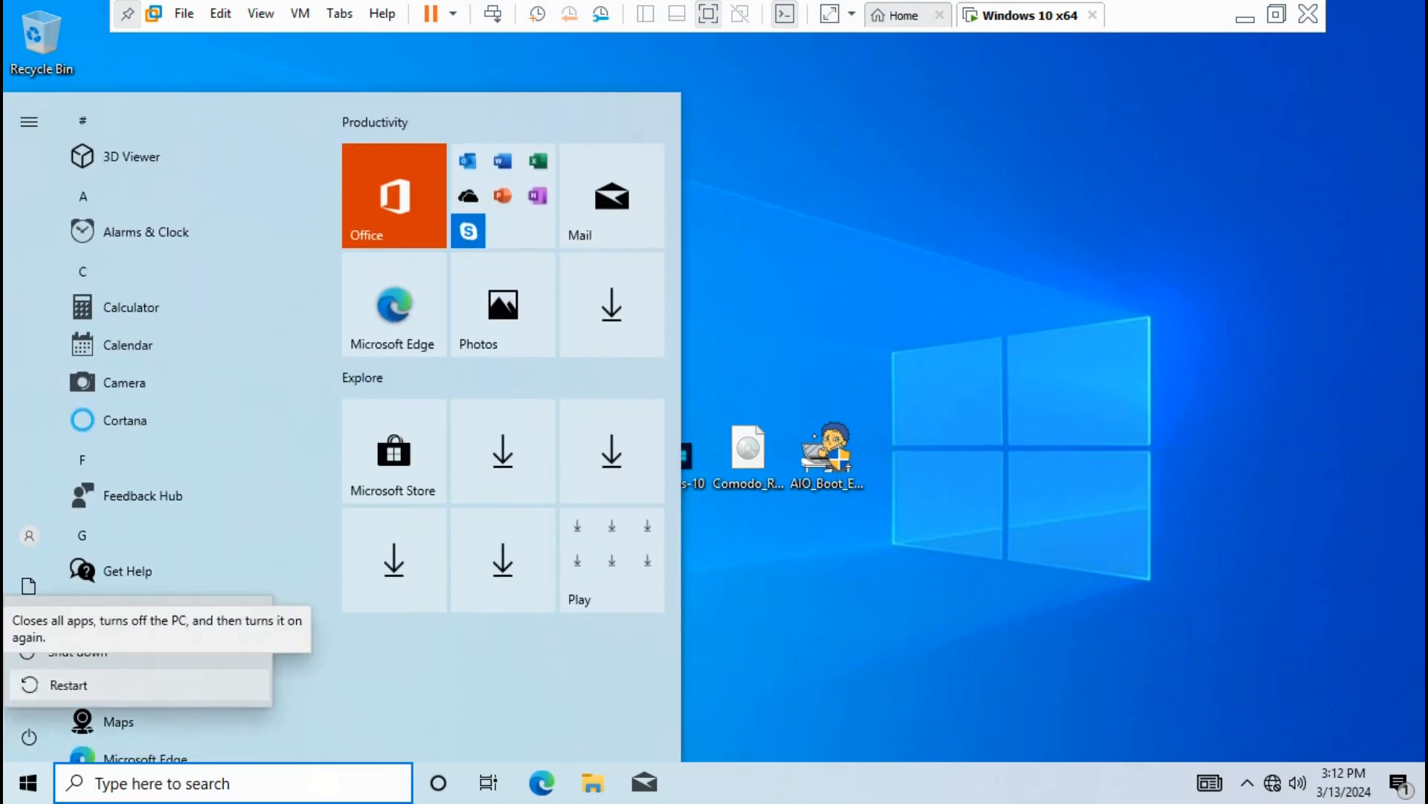
{"action": "left_click", "coordinate": [28, 684]}
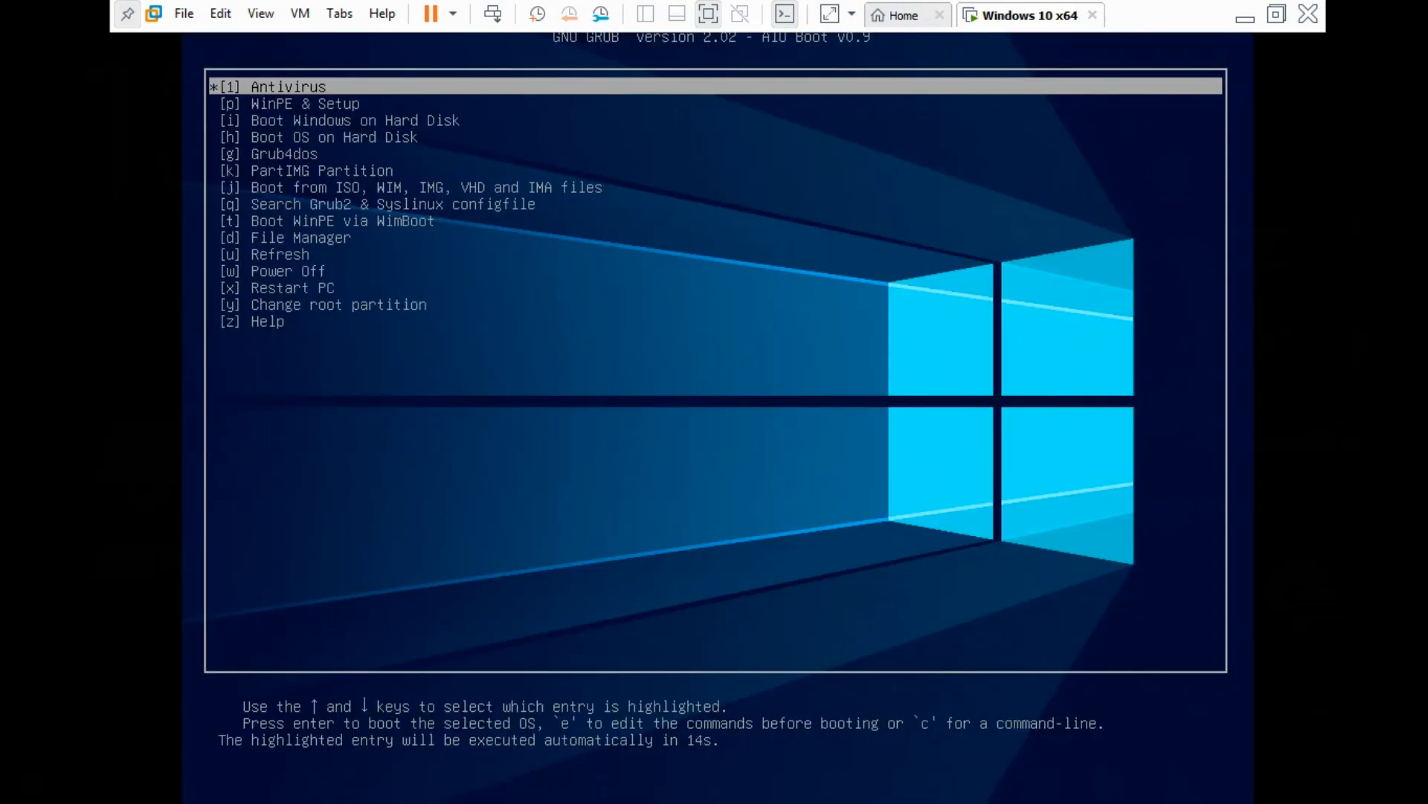
Boot the Comodo_Rescue_Disk_2.0 Antivirus entry and accept the Comodo licence agreement
{"action": "key", "text": "Return"}
{"action": "key", "text": "Return"}
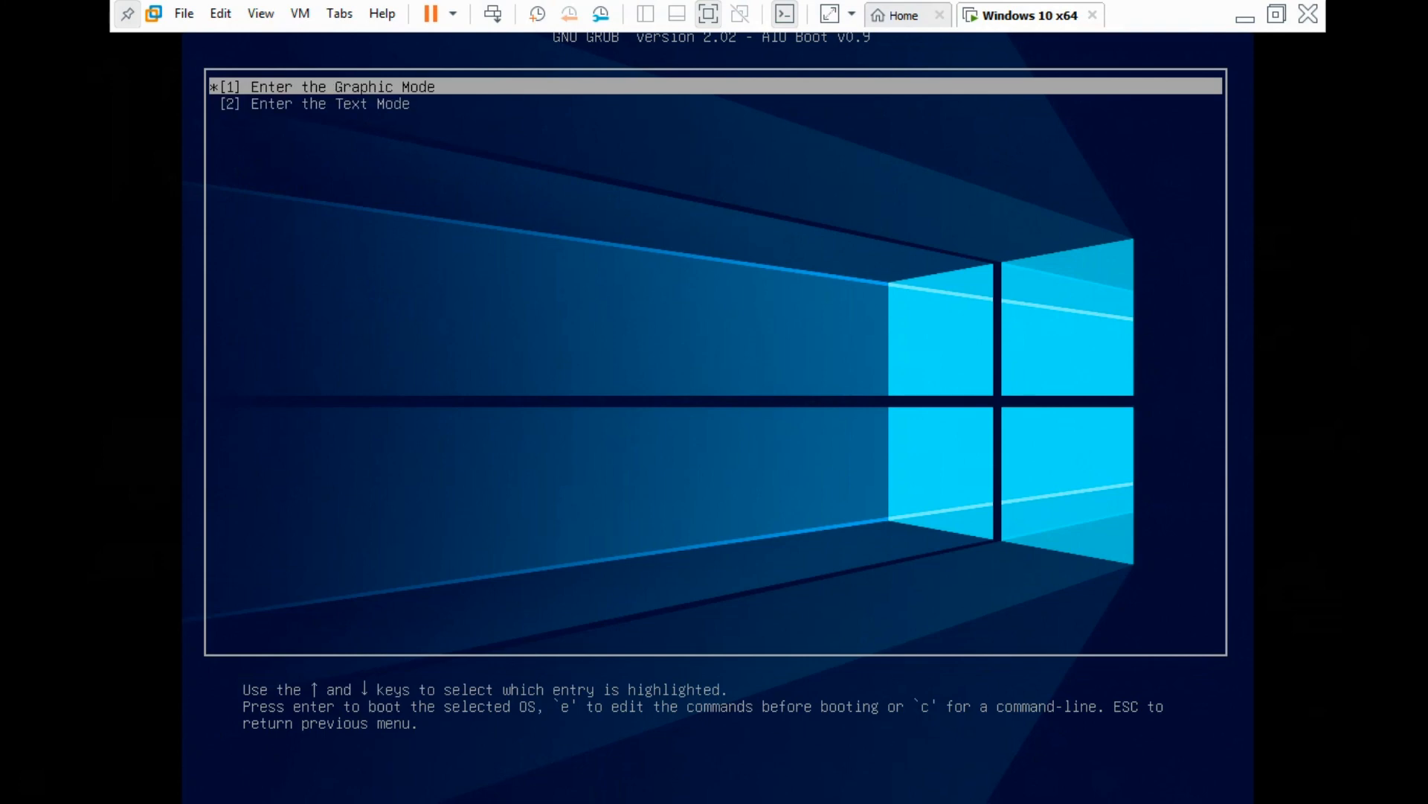
{"action": "key", "text": "Return"}
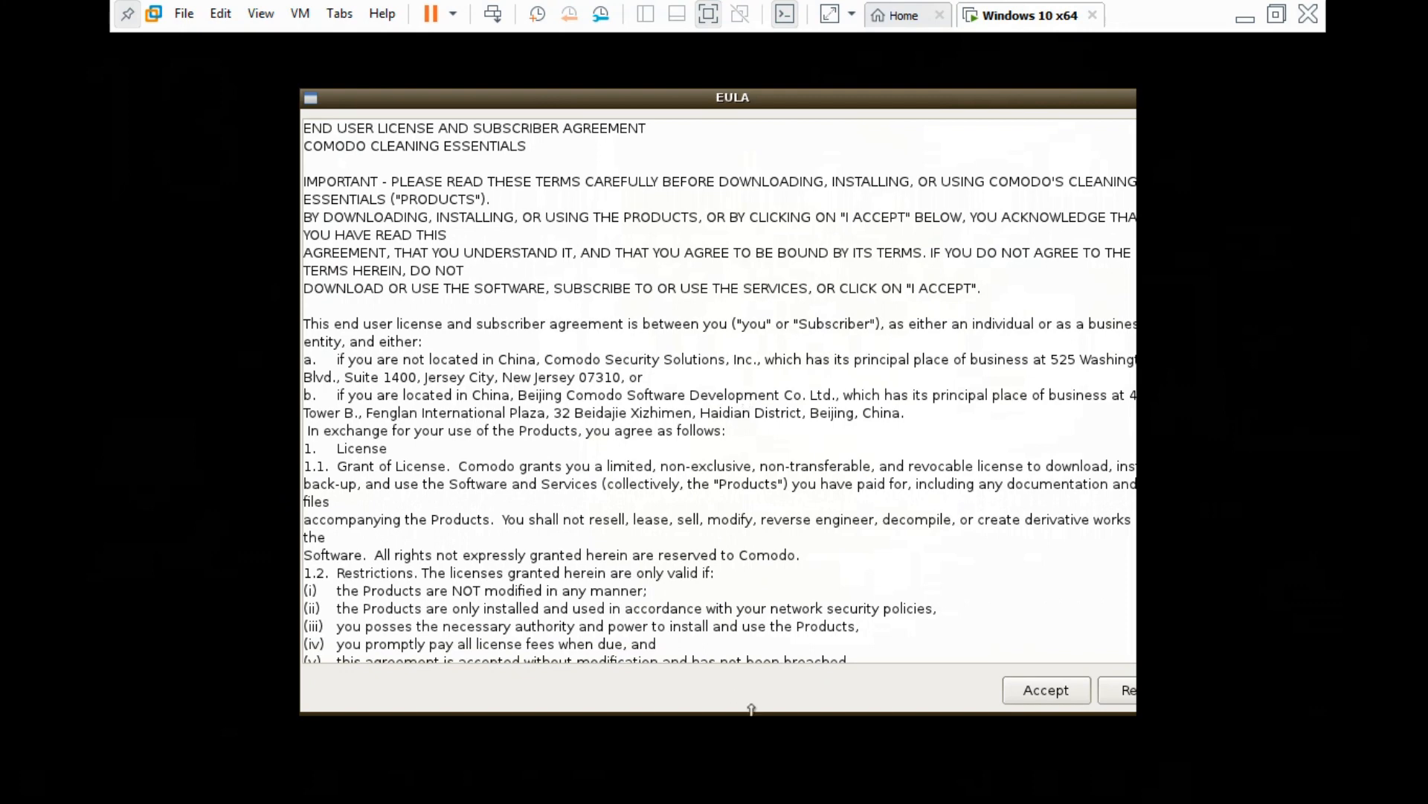
{"action": "left_click", "coordinate": [1046, 689]}
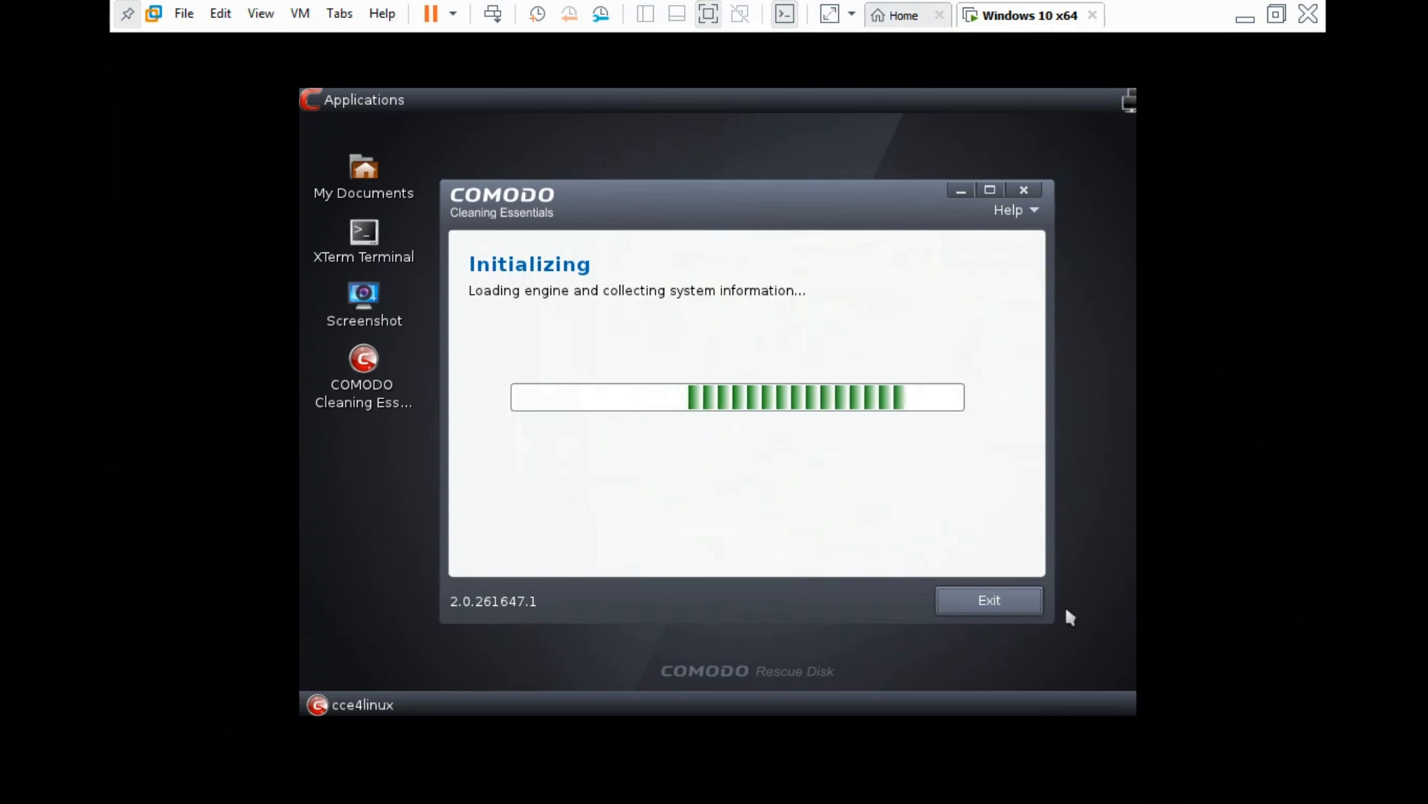
Exit Comodo Cleaning Essentials and reboot the rescue system via Applications > Logout
{"action": "left_click", "coordinate": [1007, 606]}
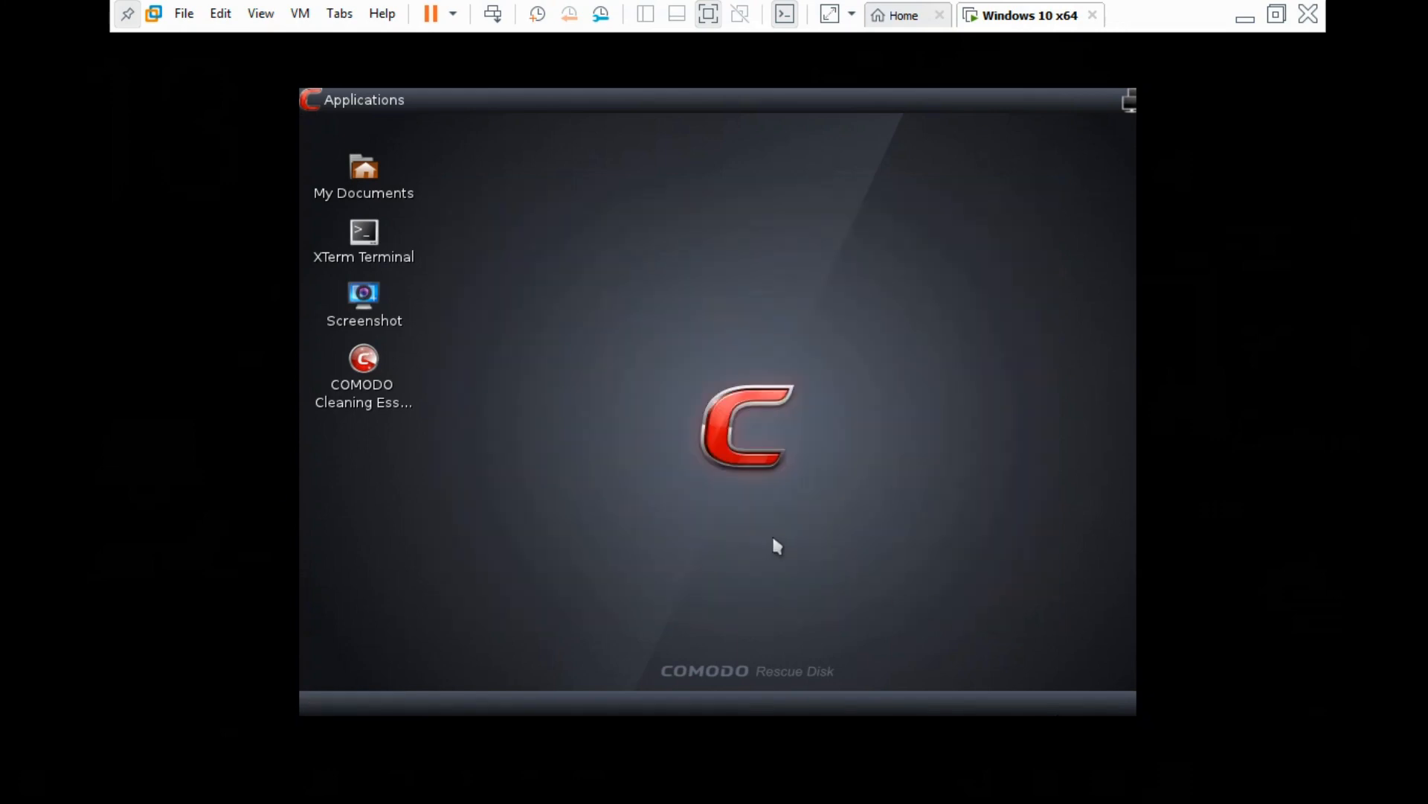
{"action": "left_click", "coordinate": [328, 111]}
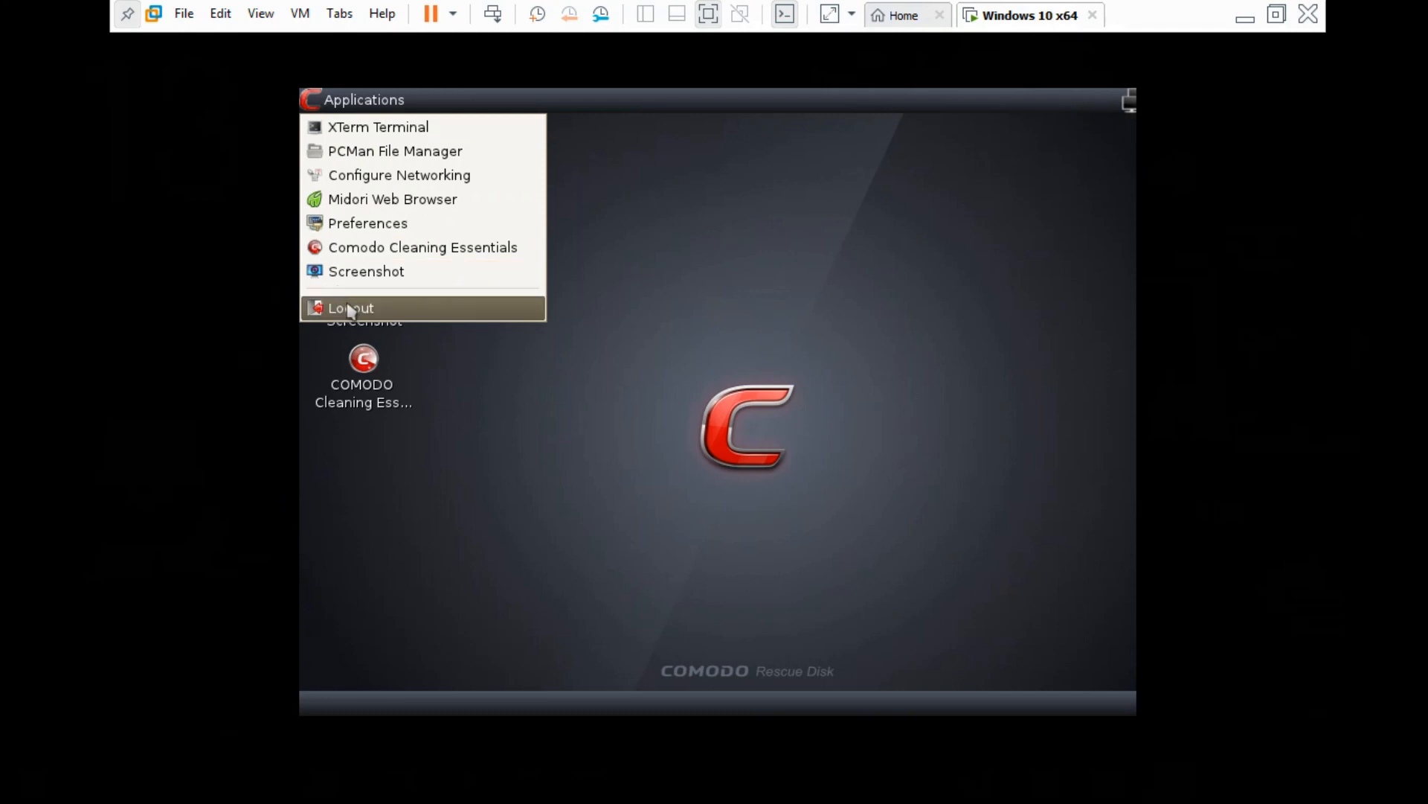
{"action": "left_click", "coordinate": [444, 308]}
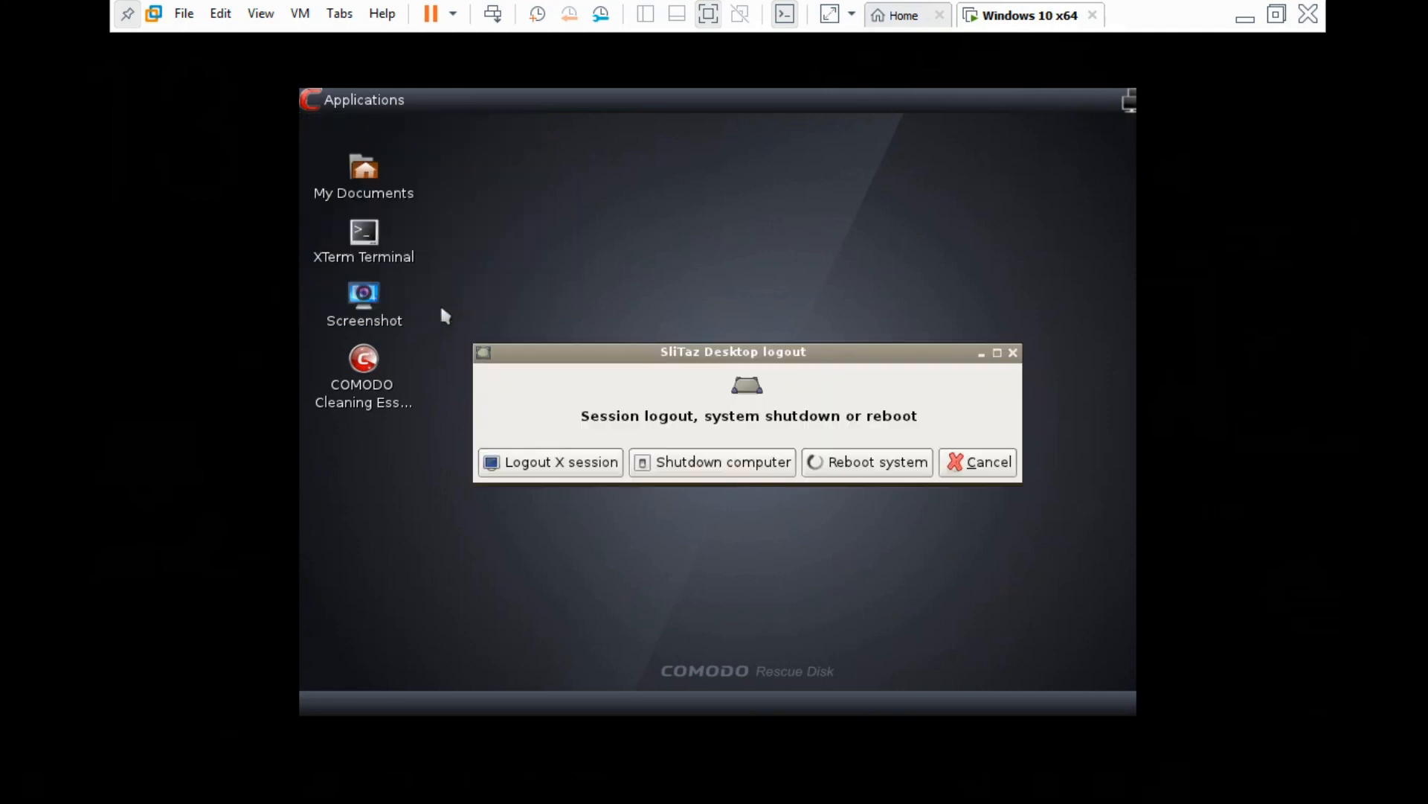
{"action": "left_click", "coordinate": [871, 462]}
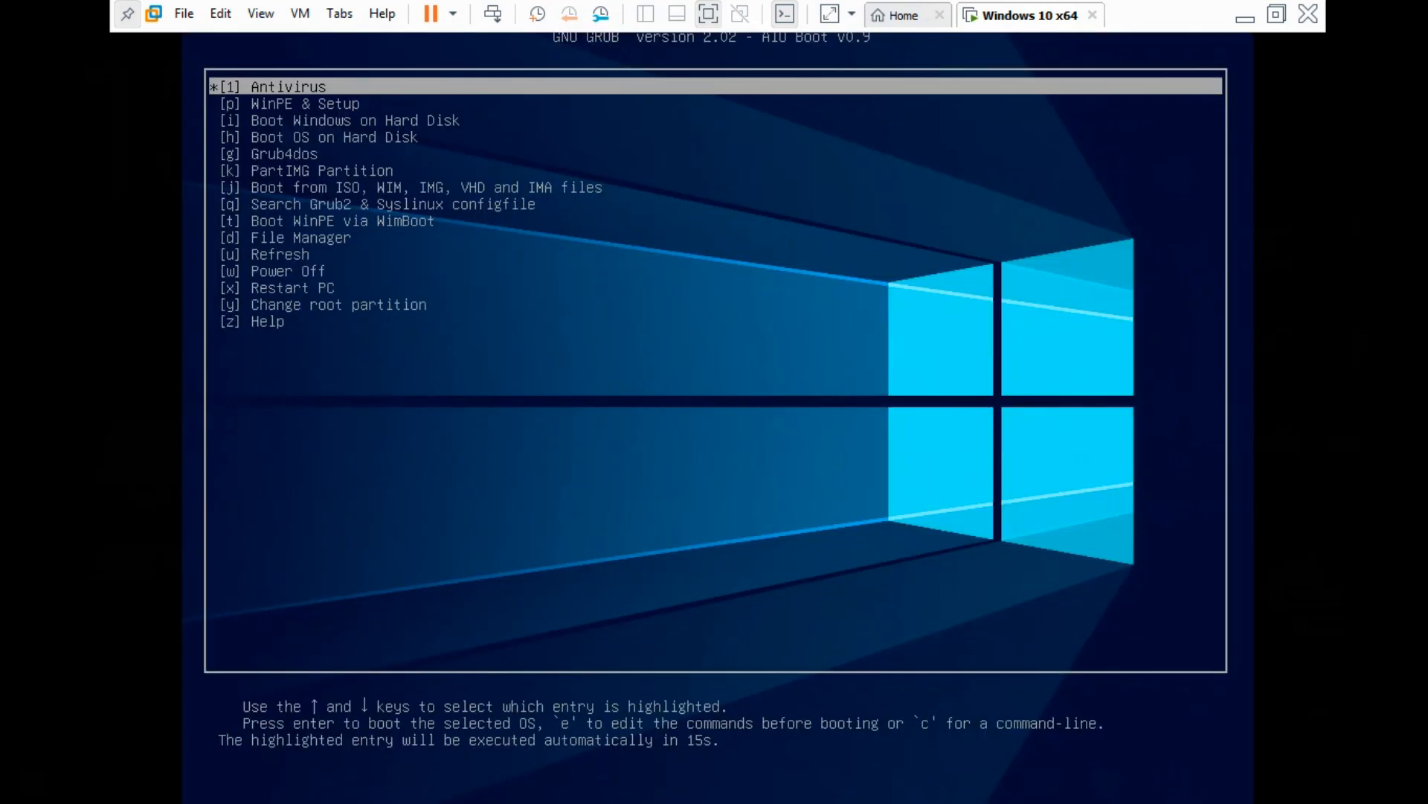
Boot WIN.PE.10.STRELEC_10X64EN from WinPE & Setup and check its drives in This PC
{"action": "key", "text": "Down"}
{"action": "key", "text": "Return"}
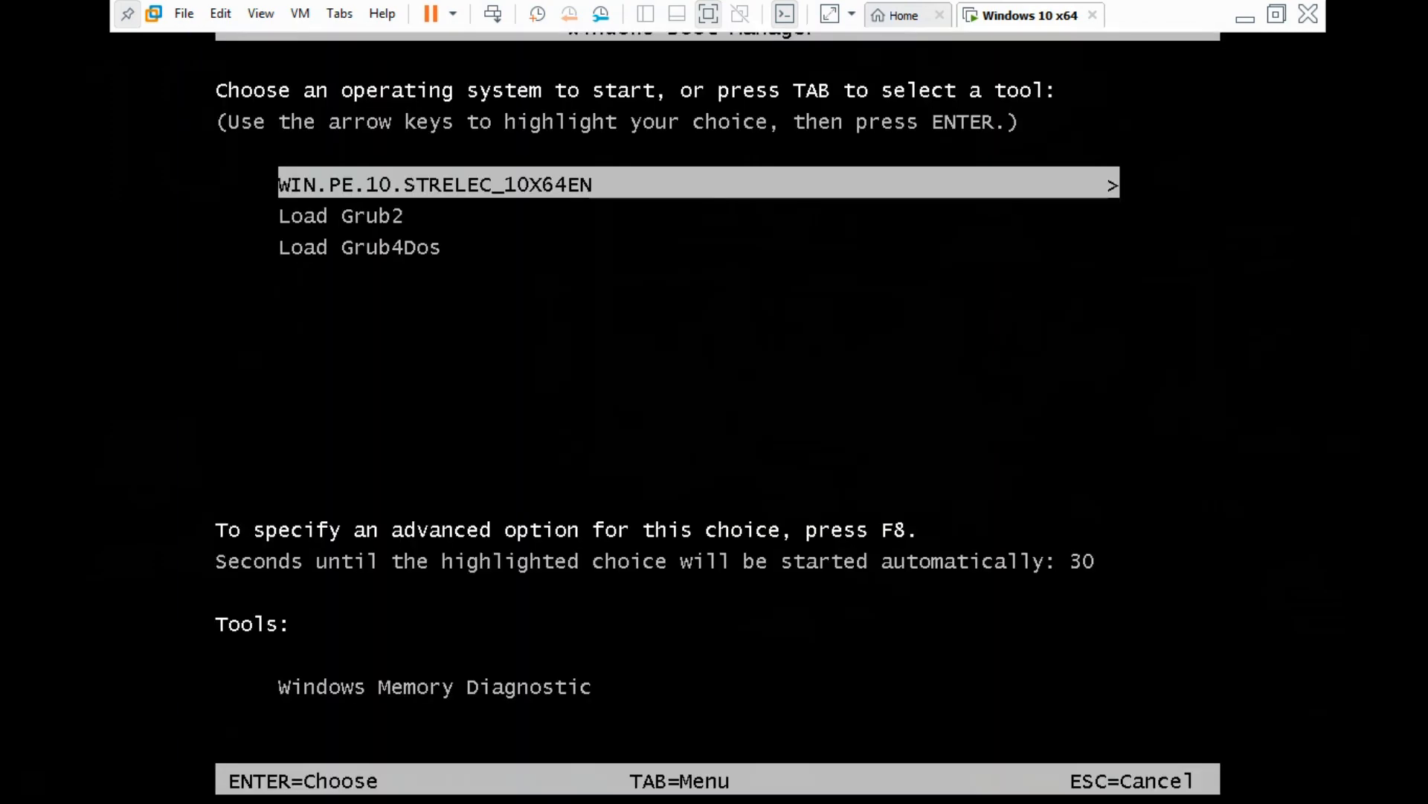
{"action": "key", "text": "Return"}
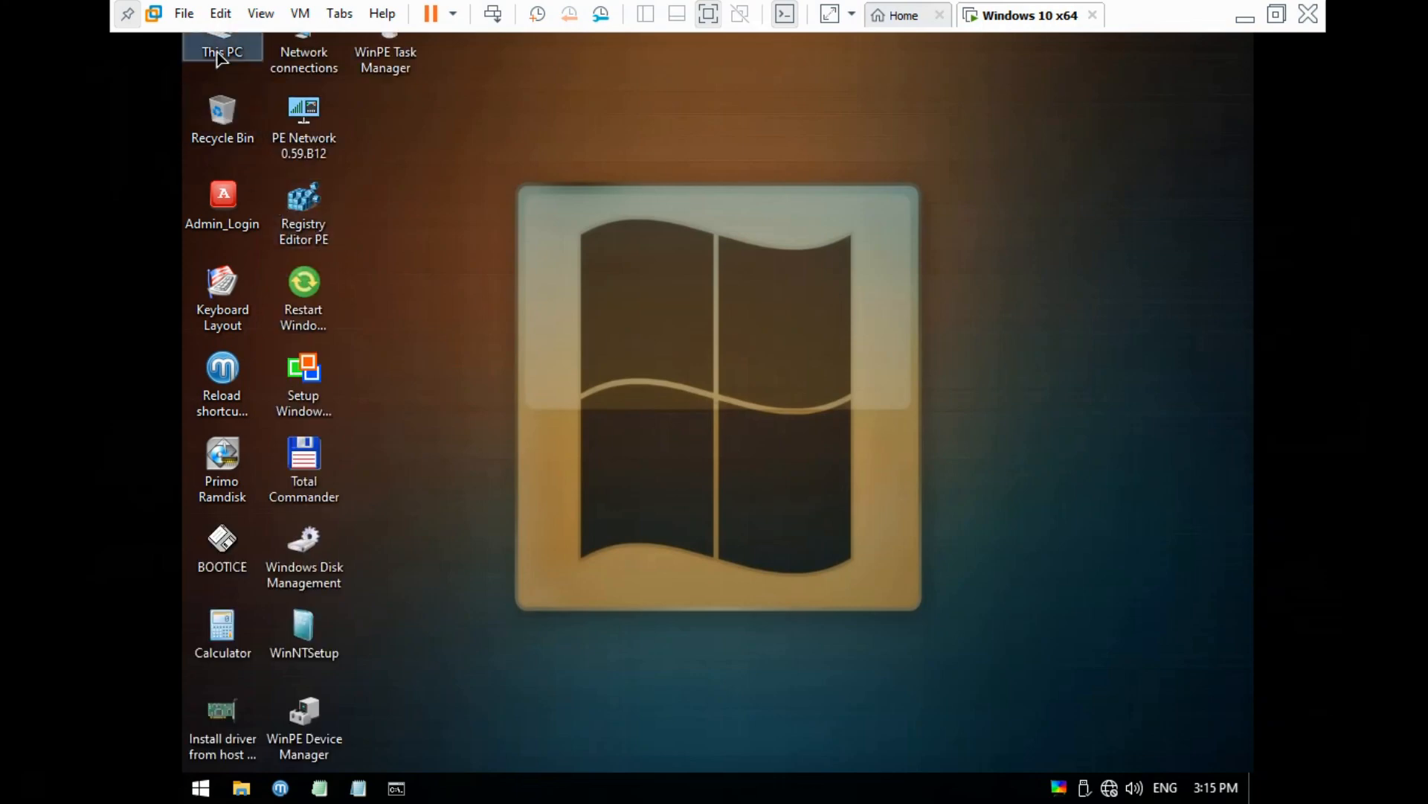
{"action": "key", "text": "super+e"}
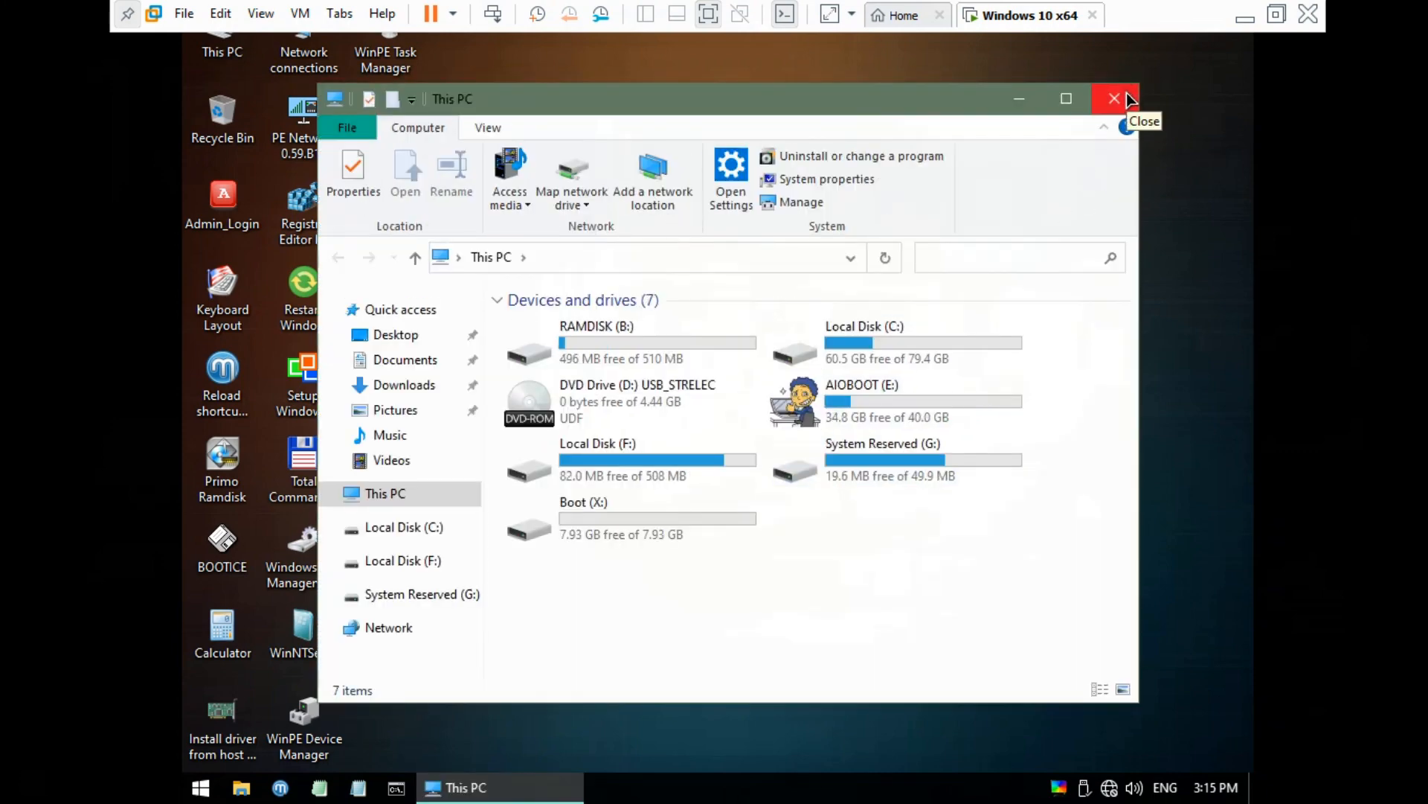
{"action": "left_click", "coordinate": [1125, 98]}
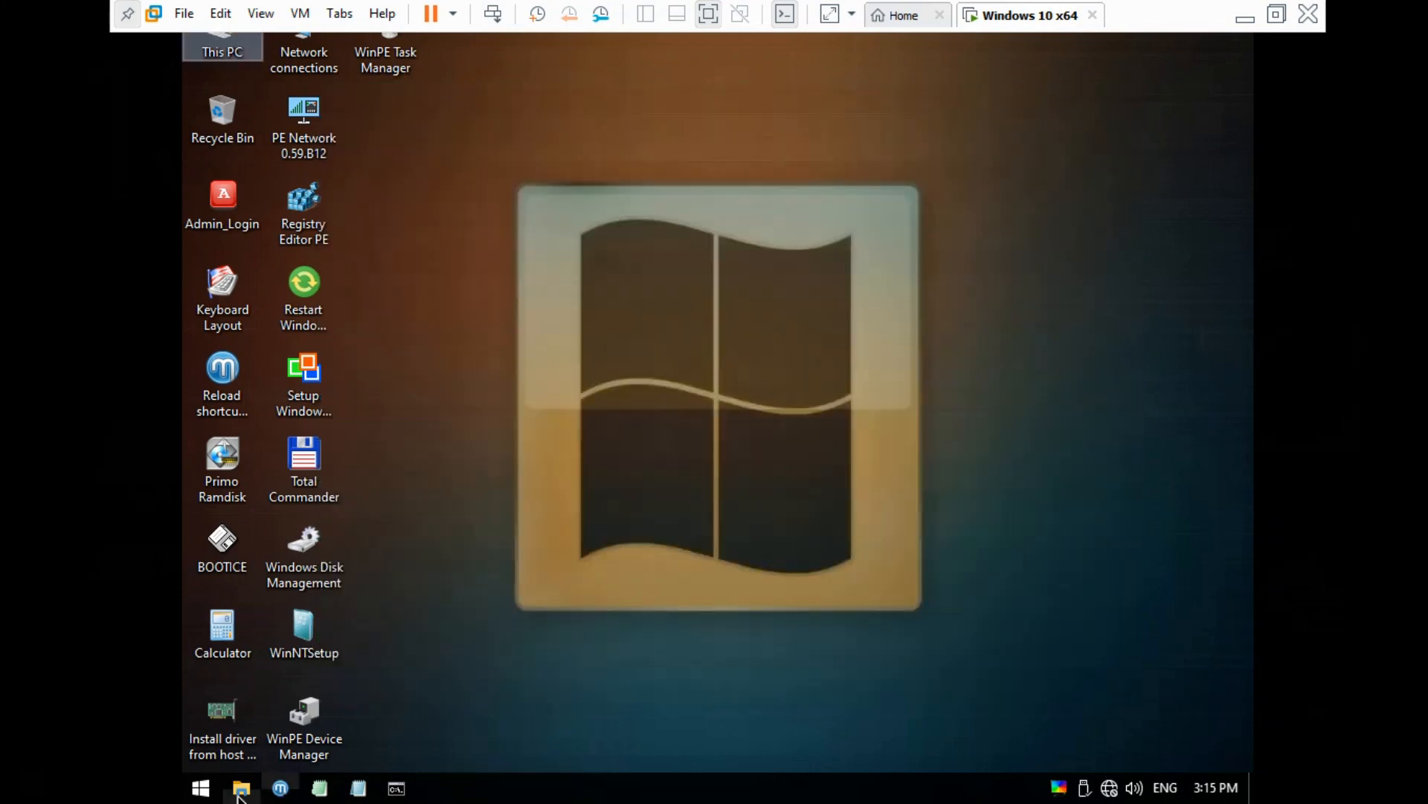
Reboot the Strelec WinPE session from its Start menu
{"action": "left_click", "coordinate": [202, 789]}
{"action": "mouse_move", "coordinate": [320, 466]}
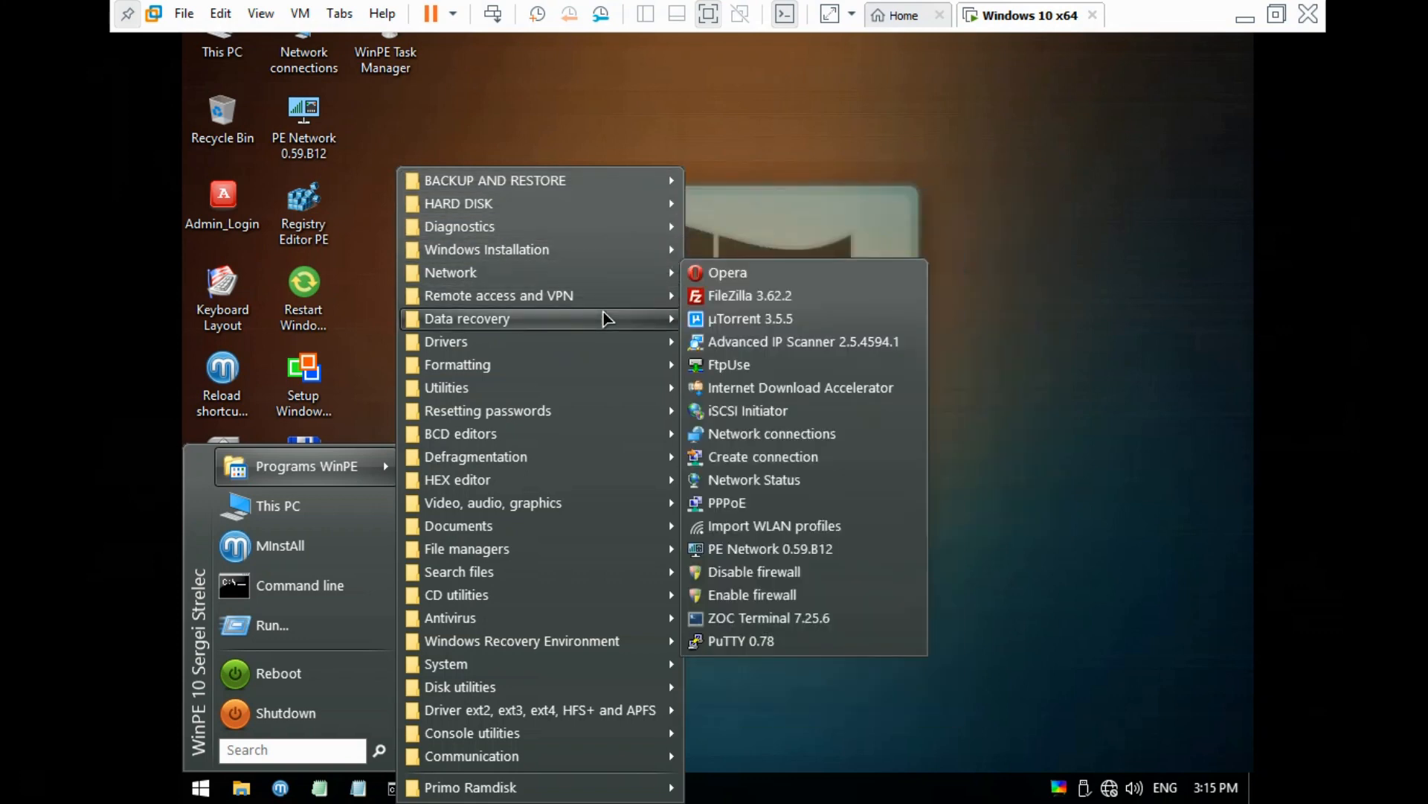
{"action": "mouse_move", "coordinate": [604, 302]}
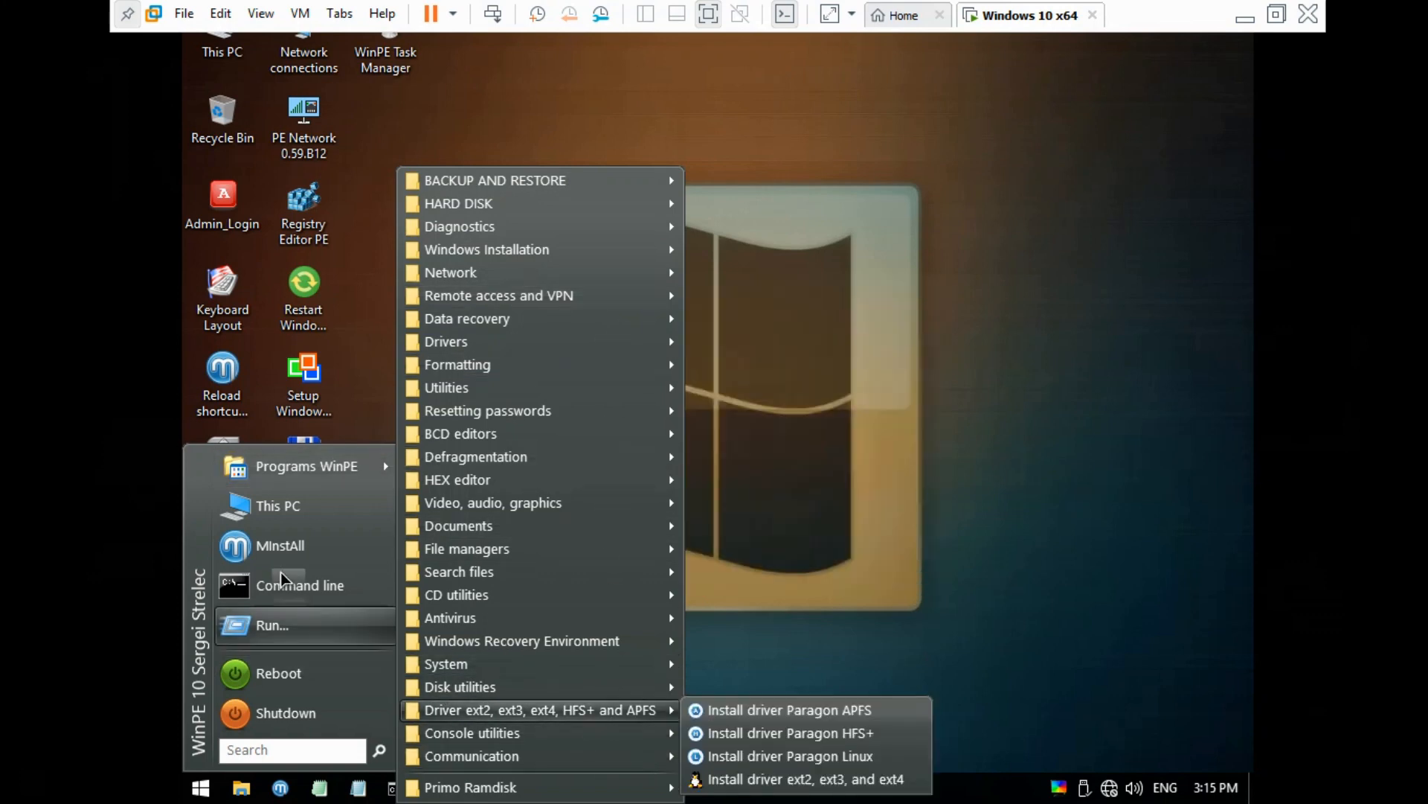
{"action": "left_click", "coordinate": [361, 373]}
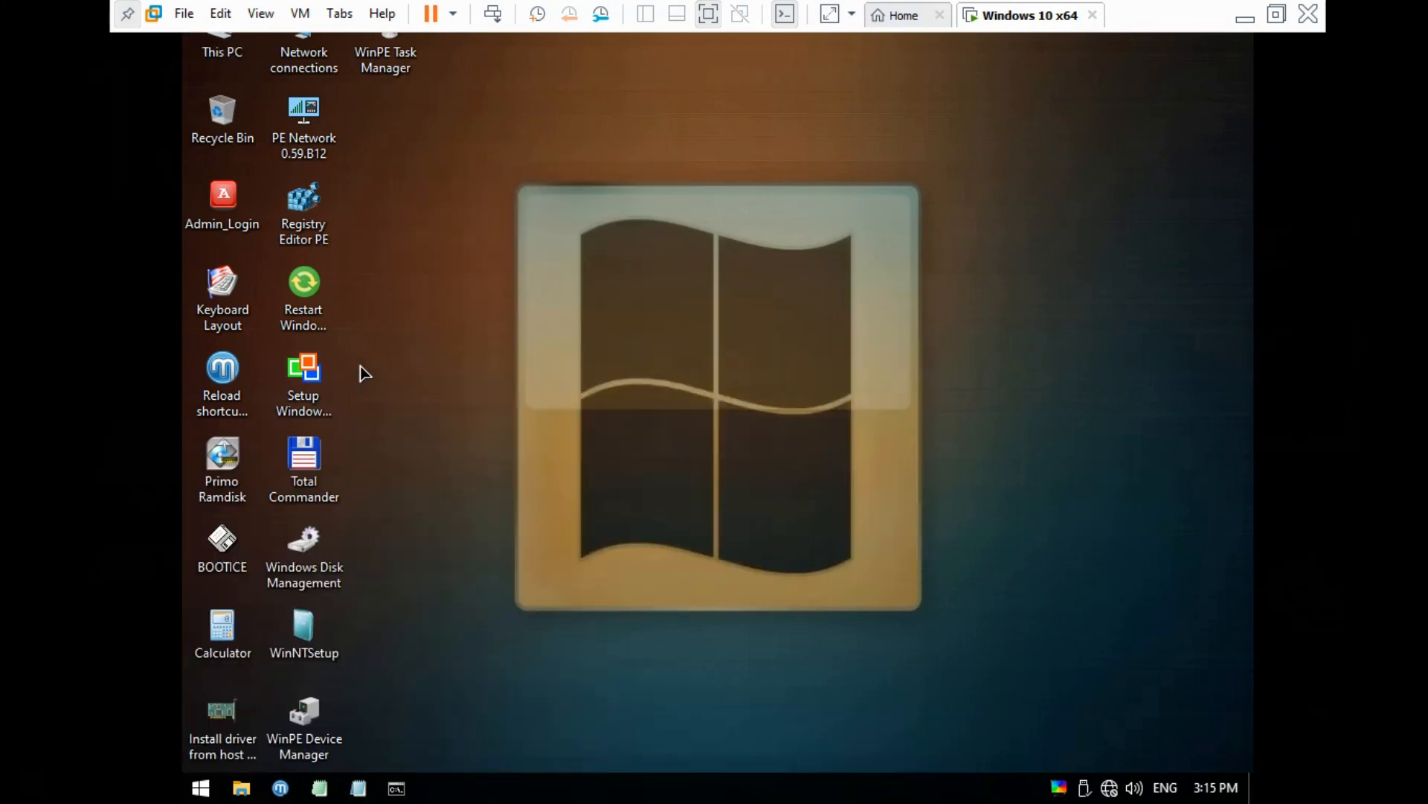
{"action": "left_click", "coordinate": [201, 788]}
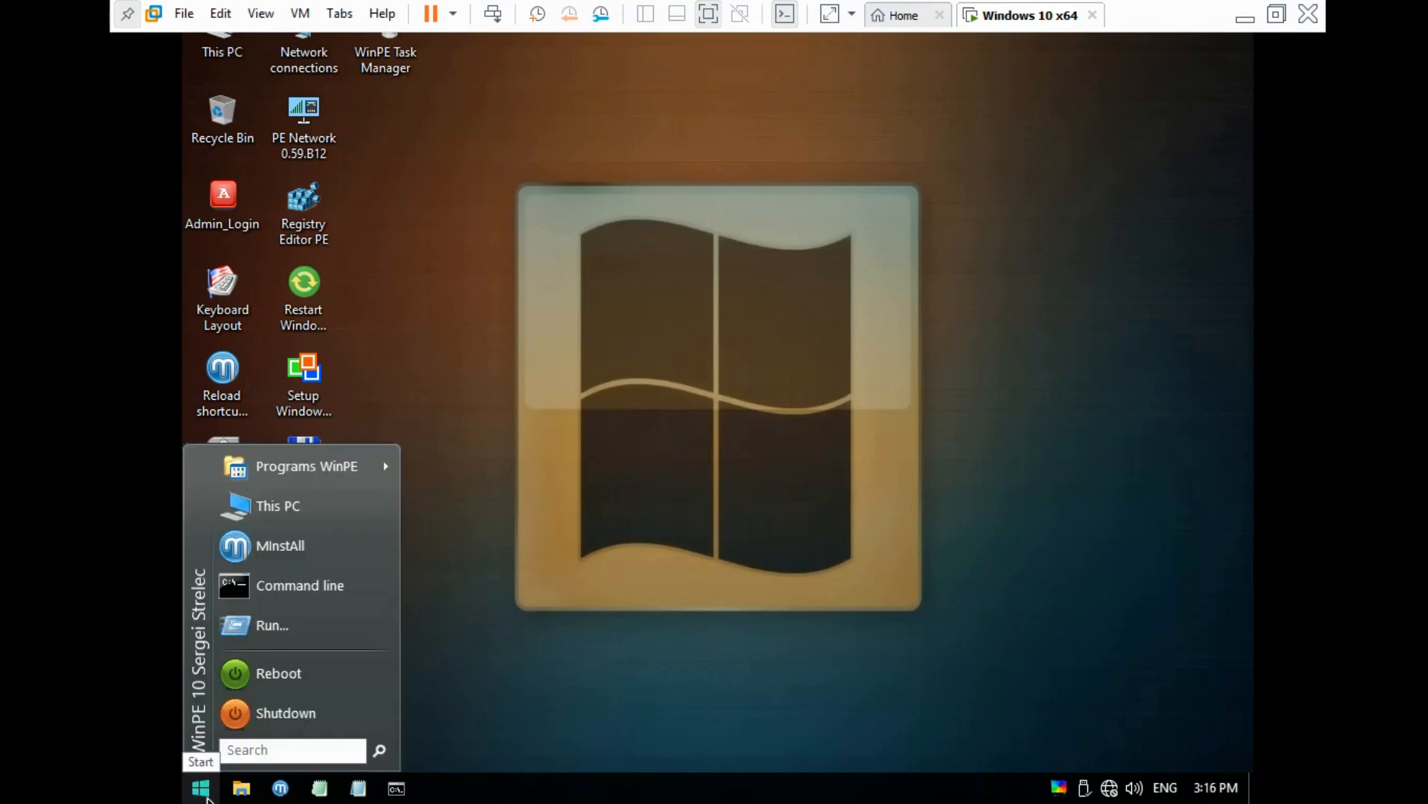
{"action": "left_click", "coordinate": [294, 675]}
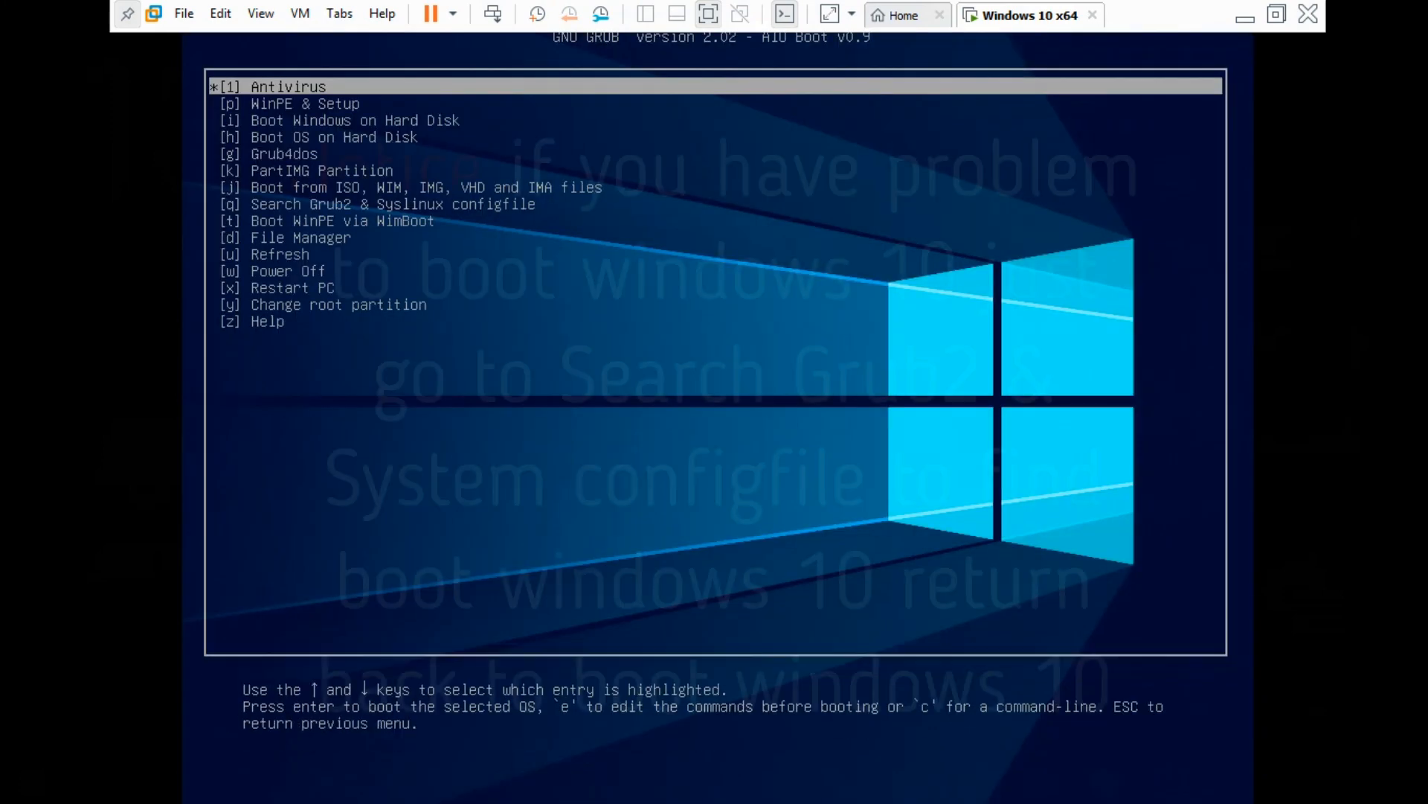
Choose Boot Windows on Hard Disk in GRUB and sign in with the account password
{"action": "key", "text": "Down"}
{"action": "key", "text": "Down"}
{"action": "key", "text": "Down"}
{"action": "key", "text": "Down"}
{"action": "key", "text": "Down"}
{"action": "key", "text": "Down"}
{"action": "key", "text": "Down"}
{"action": "key", "text": "Return"}
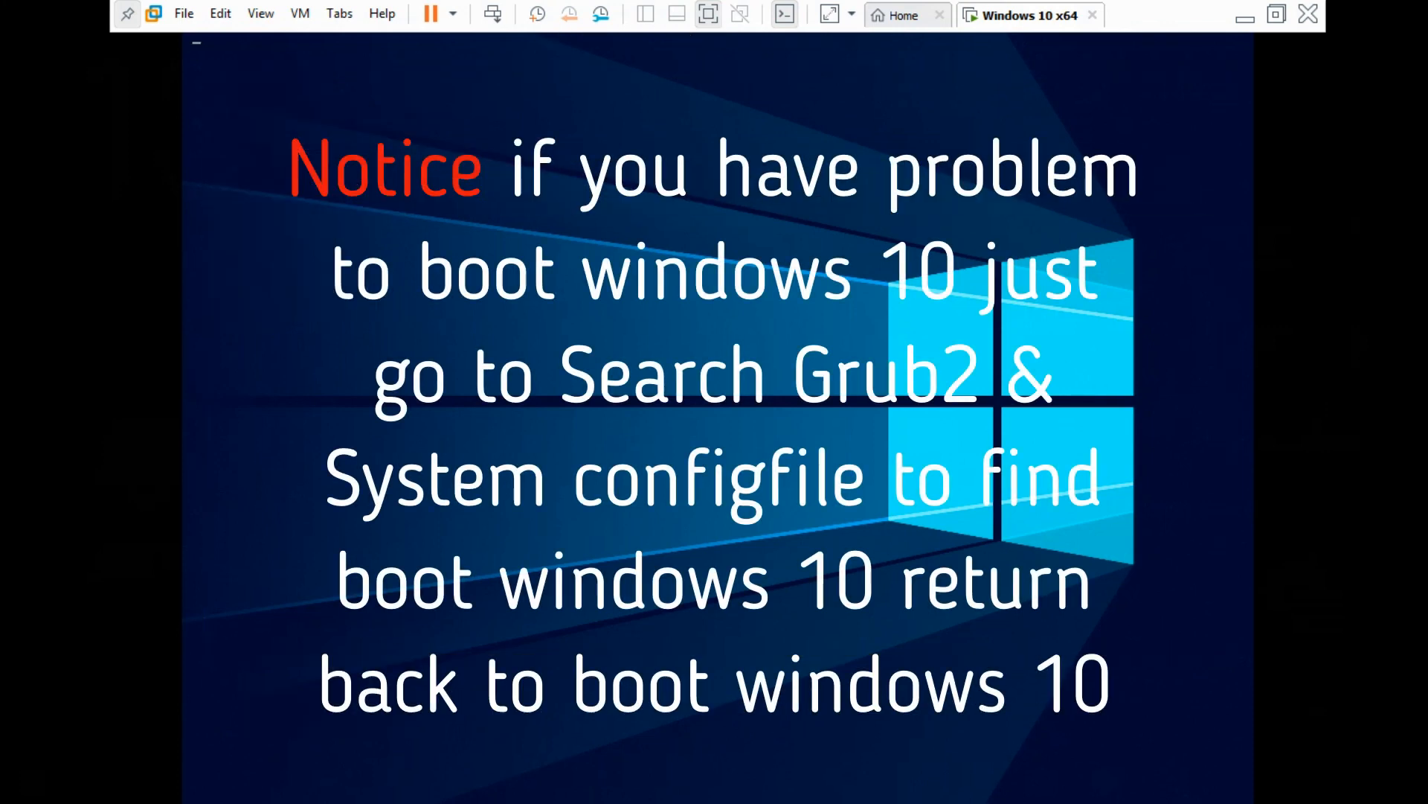
{"action": "key", "text": "Return"}
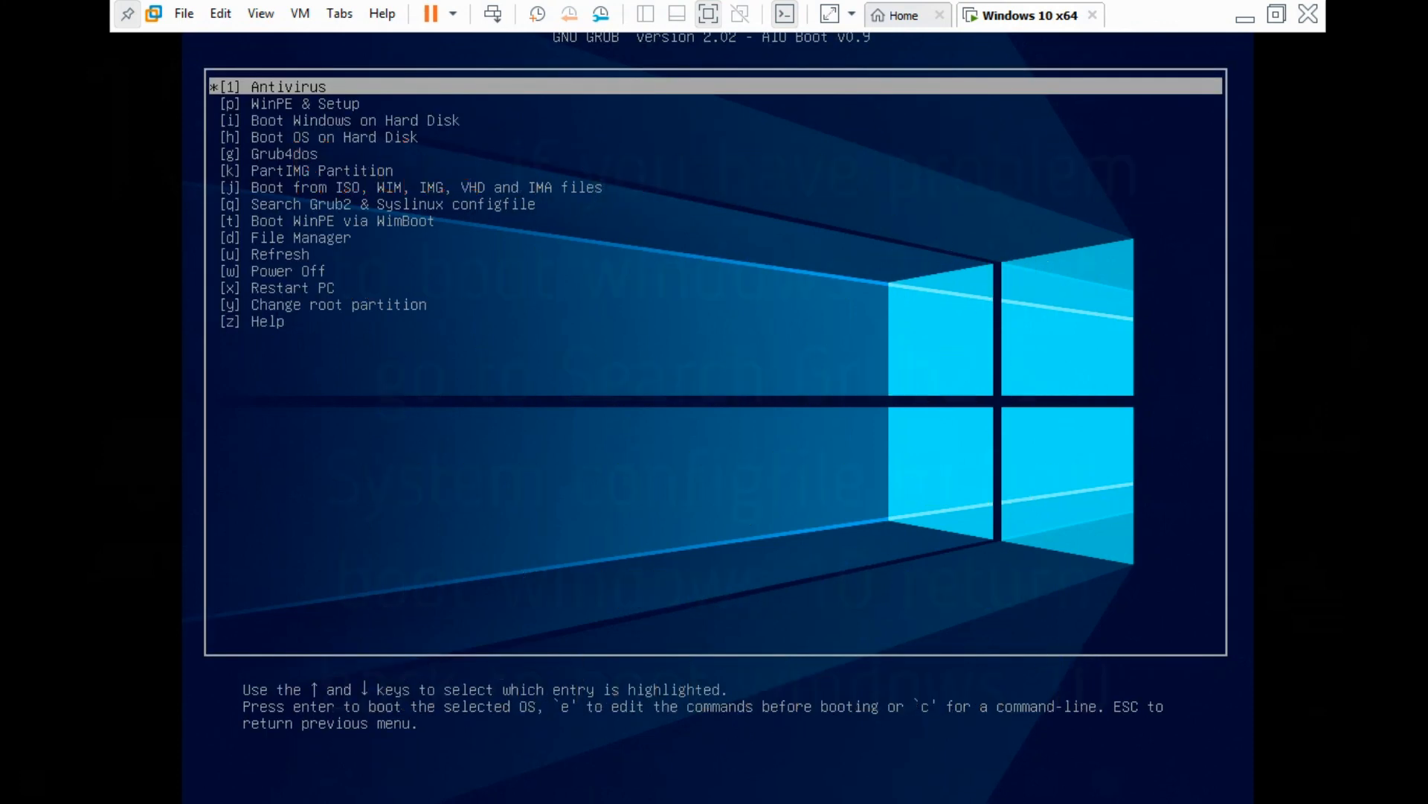
{"action": "key", "text": "Down"}
{"action": "key", "text": "Down"}
{"action": "key", "text": "Return"}
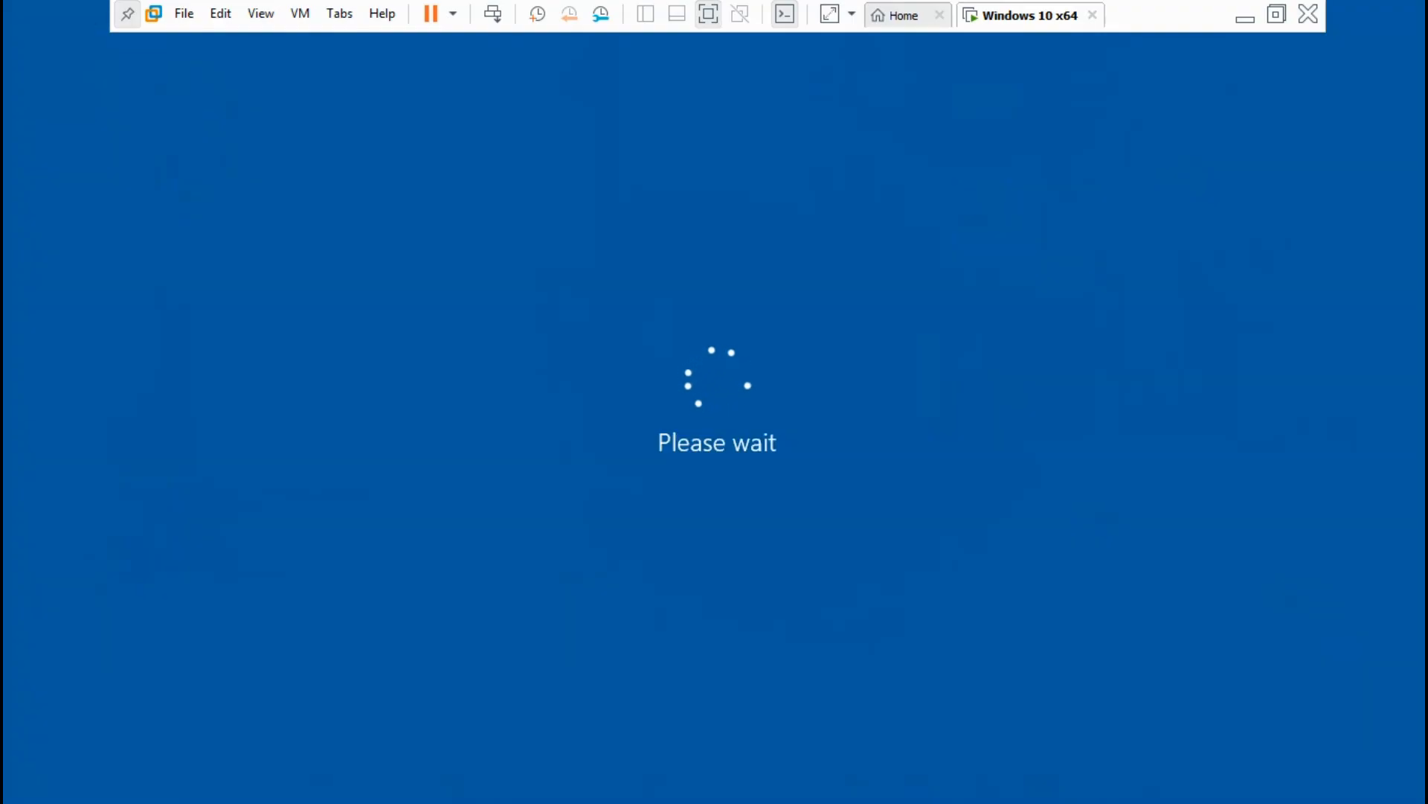
{"action": "type", "text": "p"}
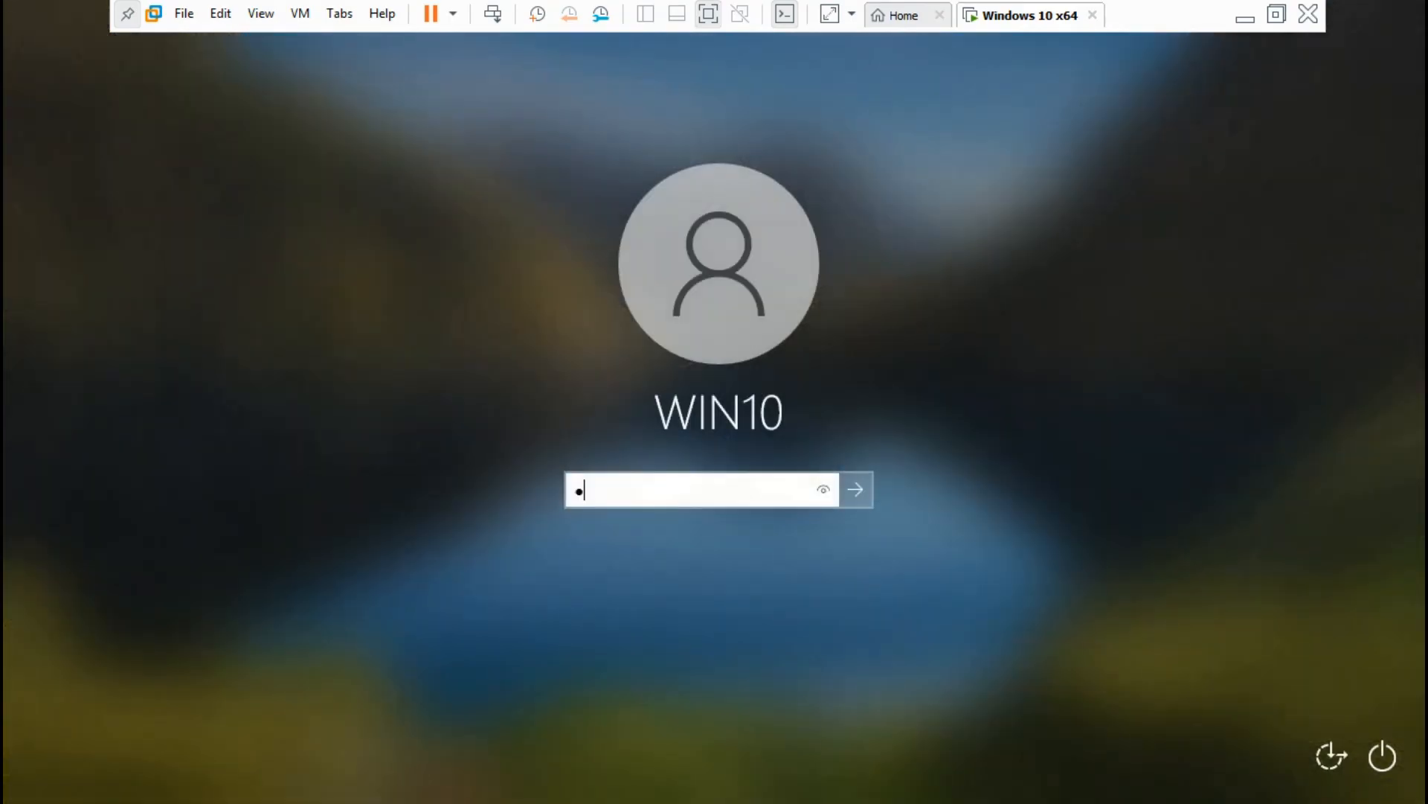
{"action": "type", "text": "ass"}
{"action": "key", "text": "Return"}
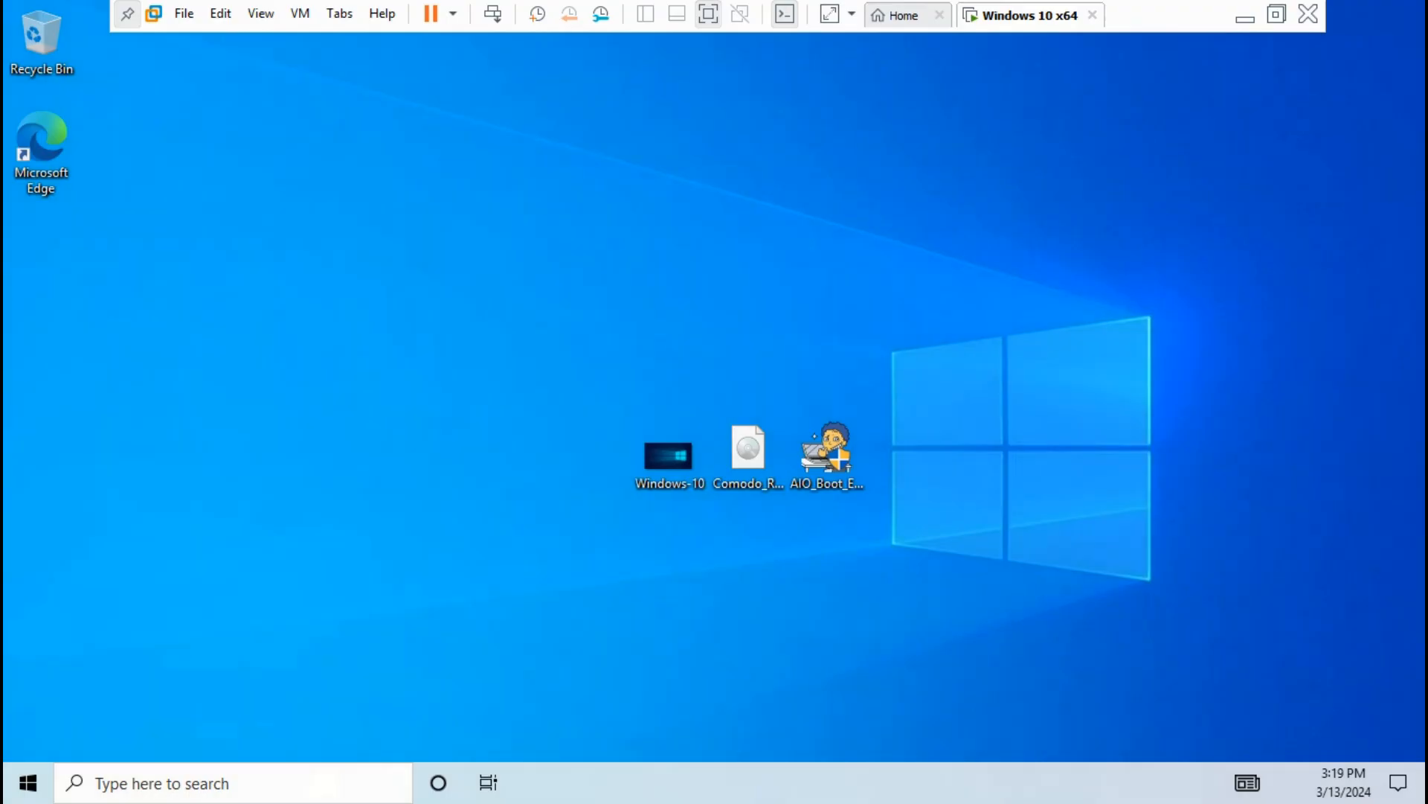